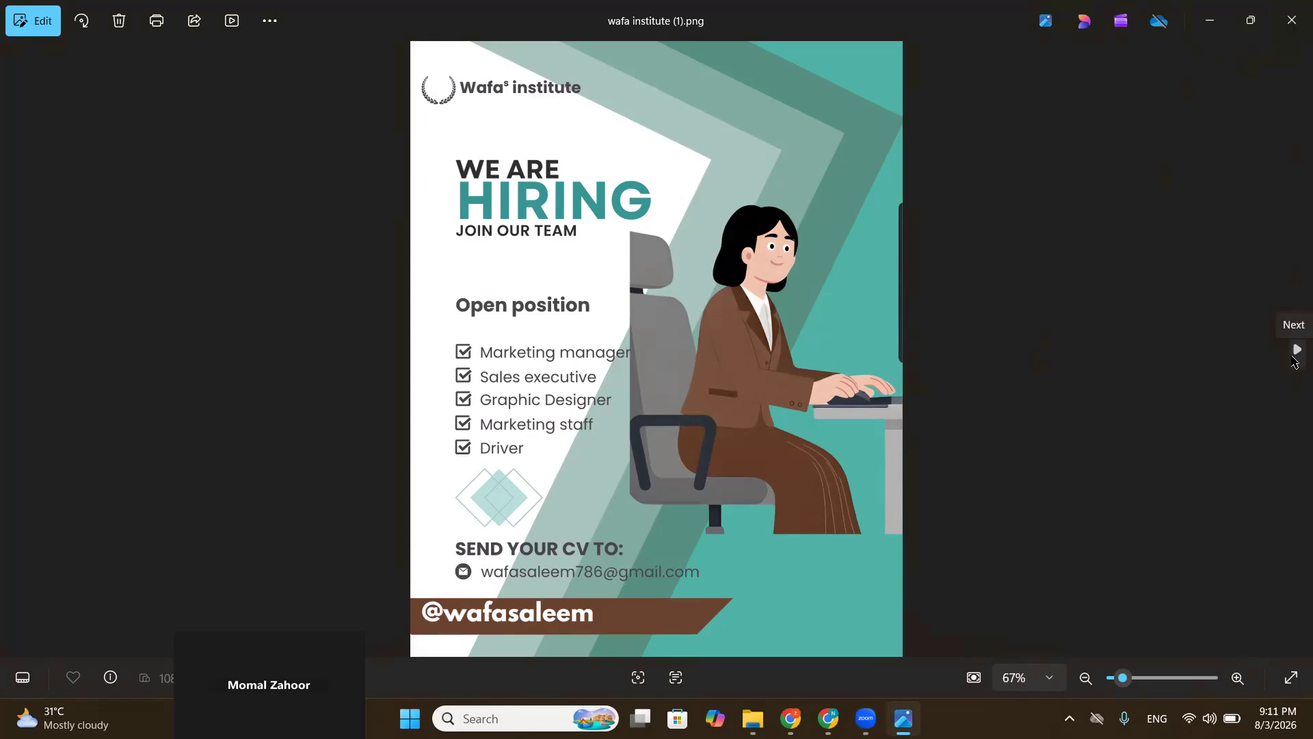
# View the hoes (1).mp4 video and the cosmetics (1) image from Downloads, then close the viewer and minimize the folder
pyautogui.click(1296, 350)
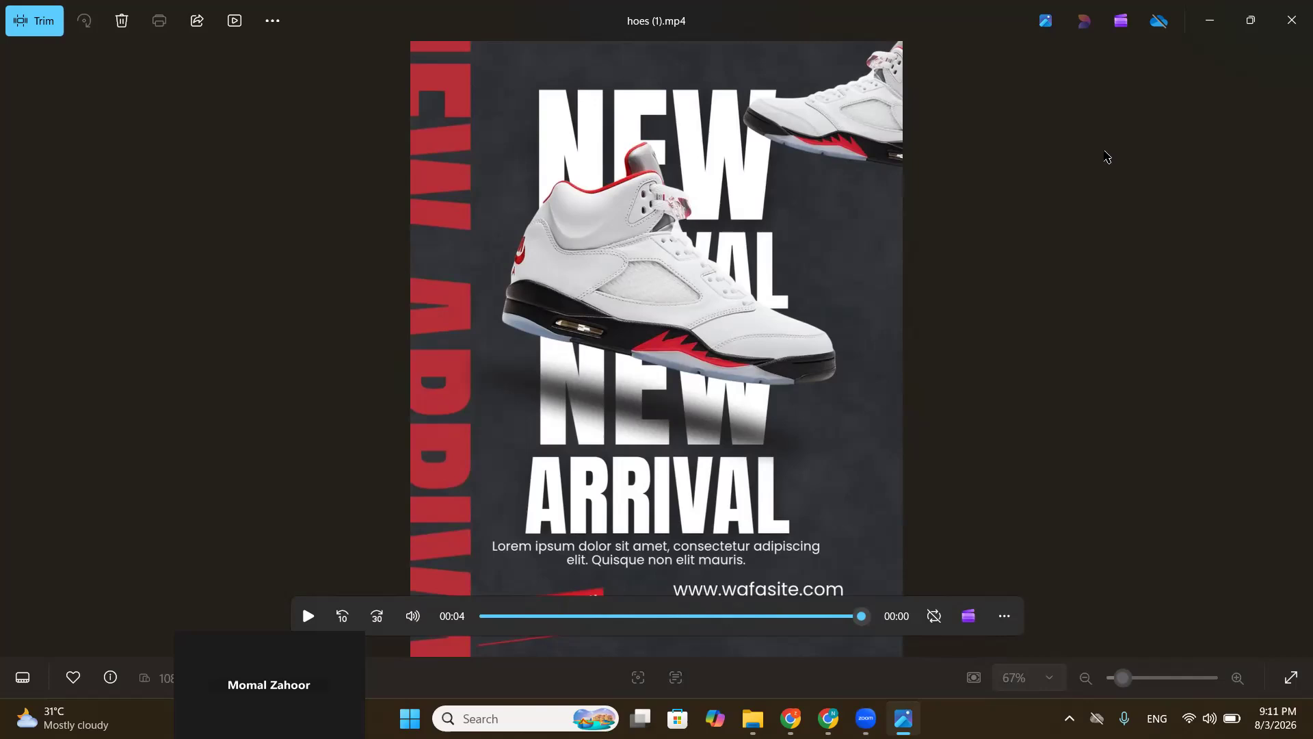
pyautogui.click(1291, 21)
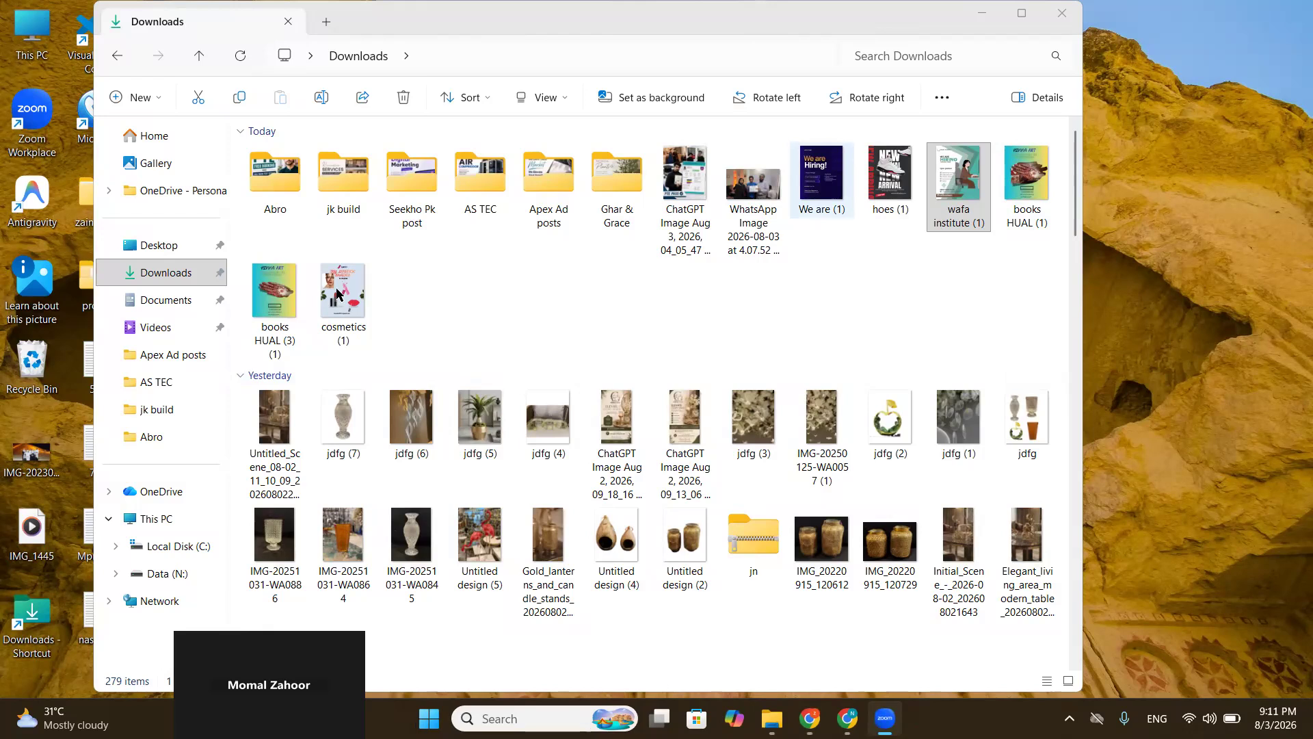
pyautogui.doubleClick(334, 316)
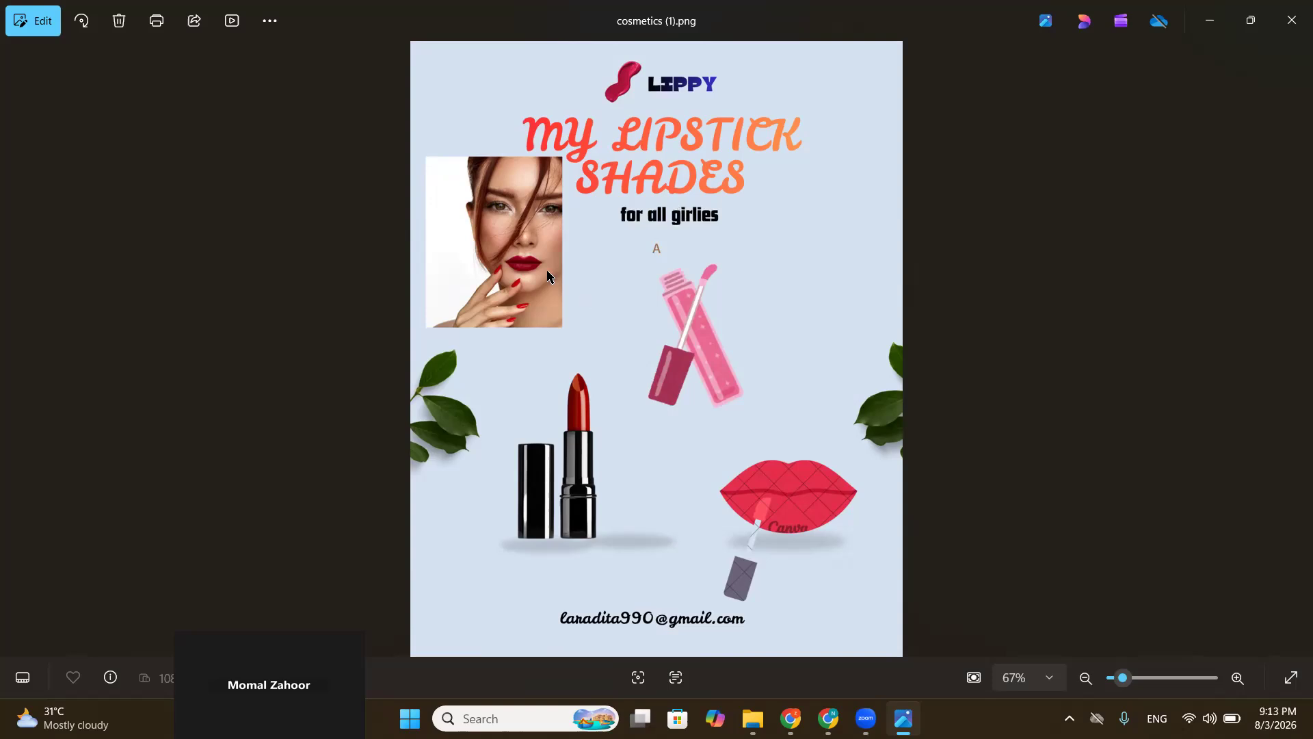
pyautogui.click(1293, 25)
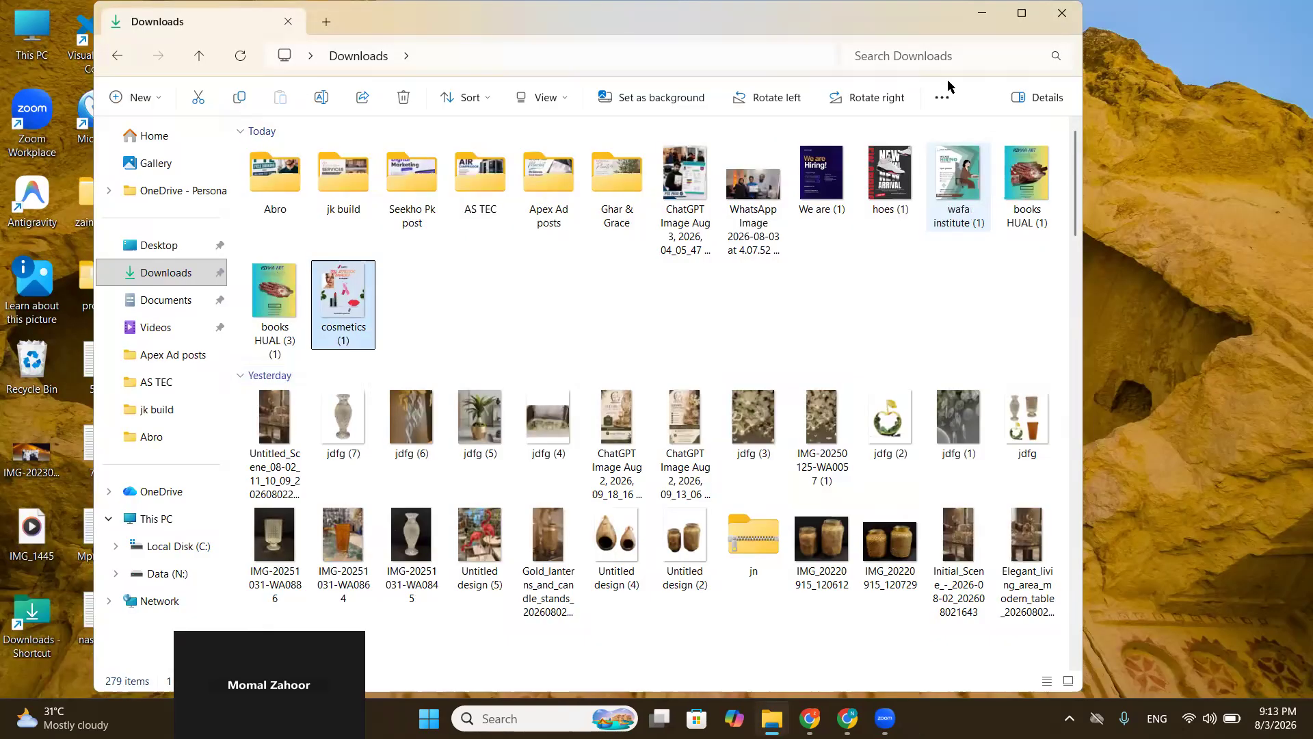
pyautogui.click(981, 13)
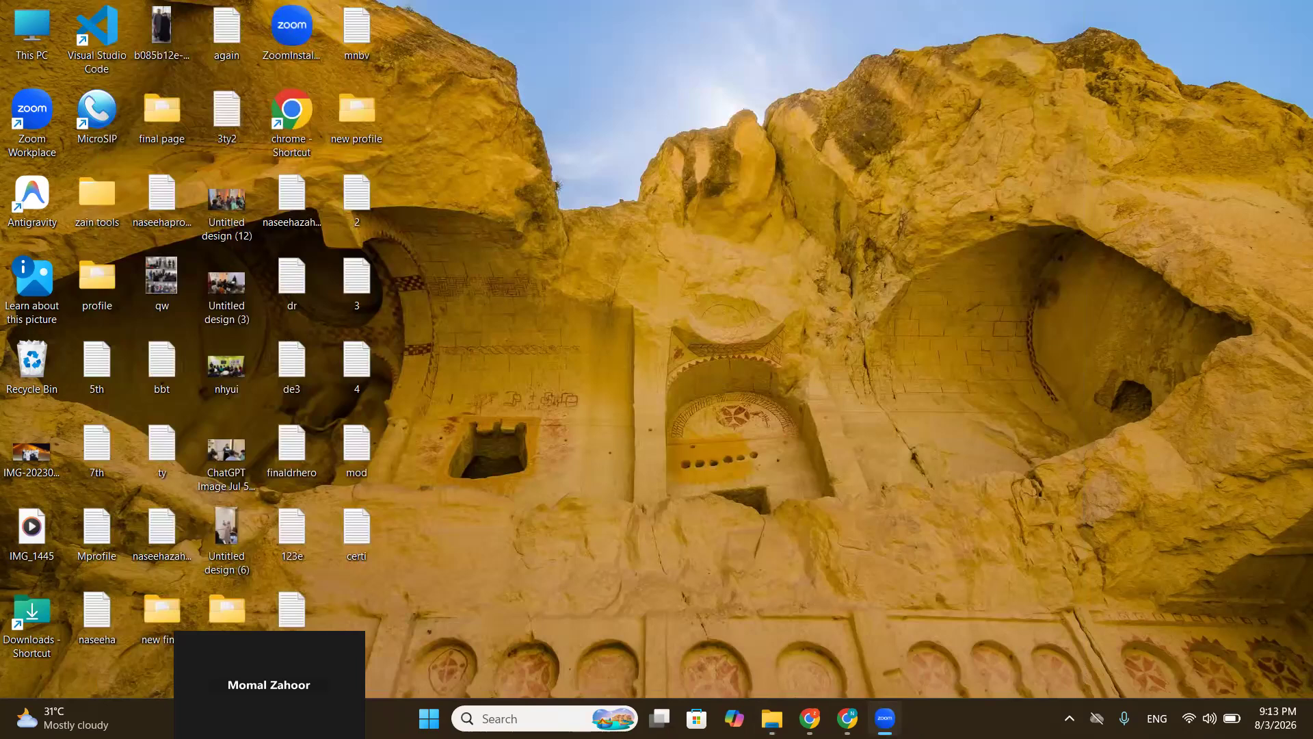
# Switch to Canva in the browser, bring up the Instagram Post design and examine the New Footwear Collection layout on page 1
pyautogui.hotkey('alt', 'Tab')
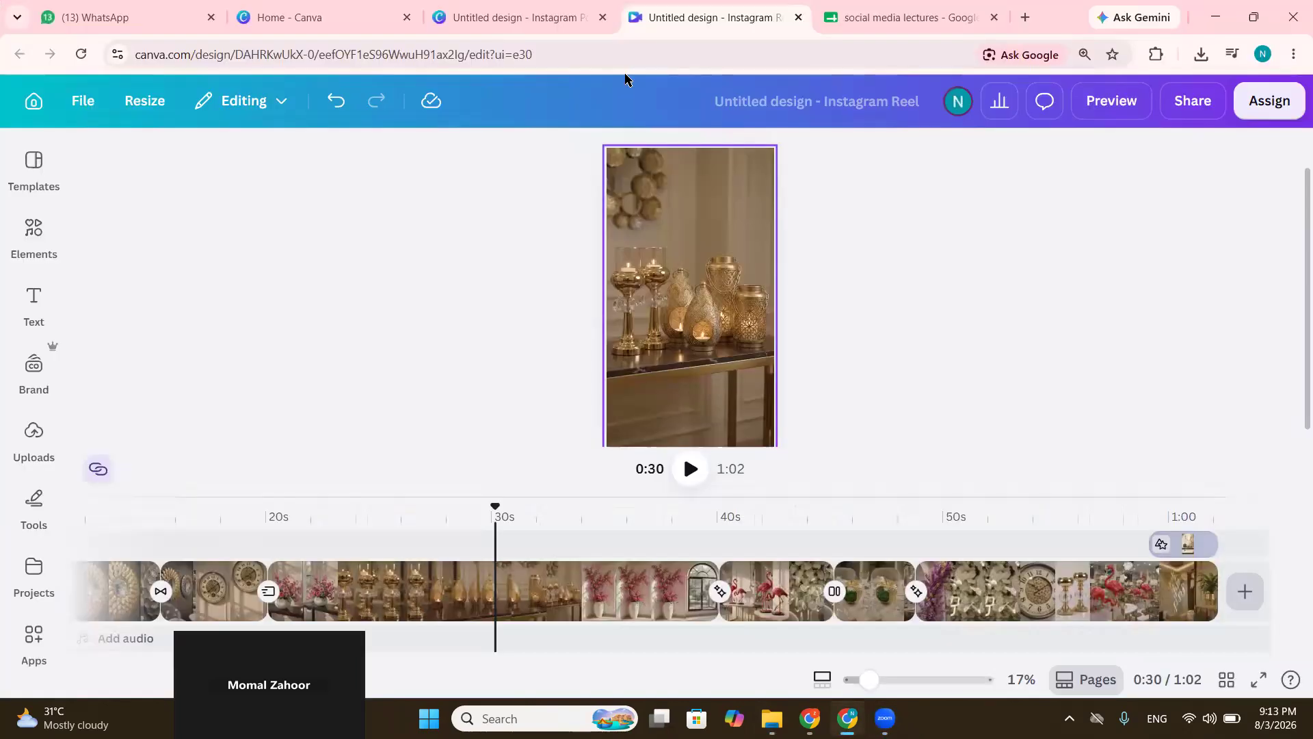
pyautogui.click(443, 27)
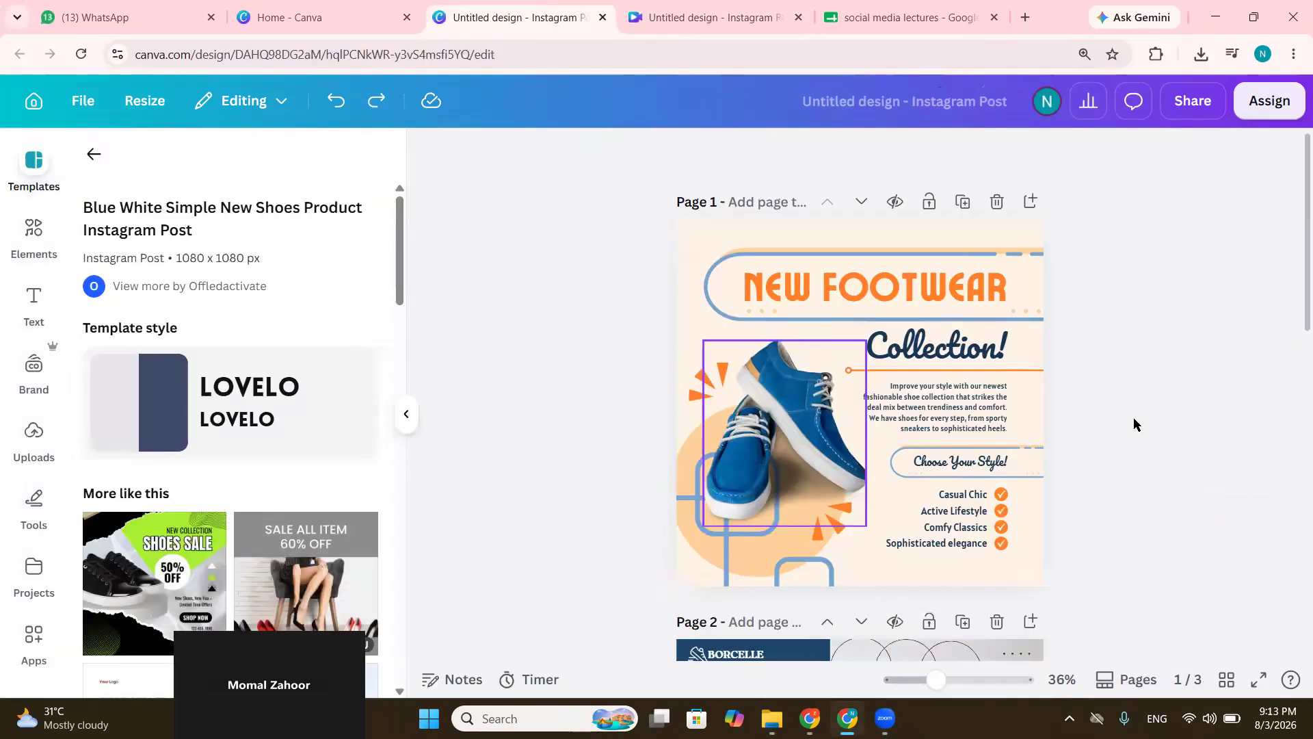
pyautogui.scroll(-1, 1133, 424)
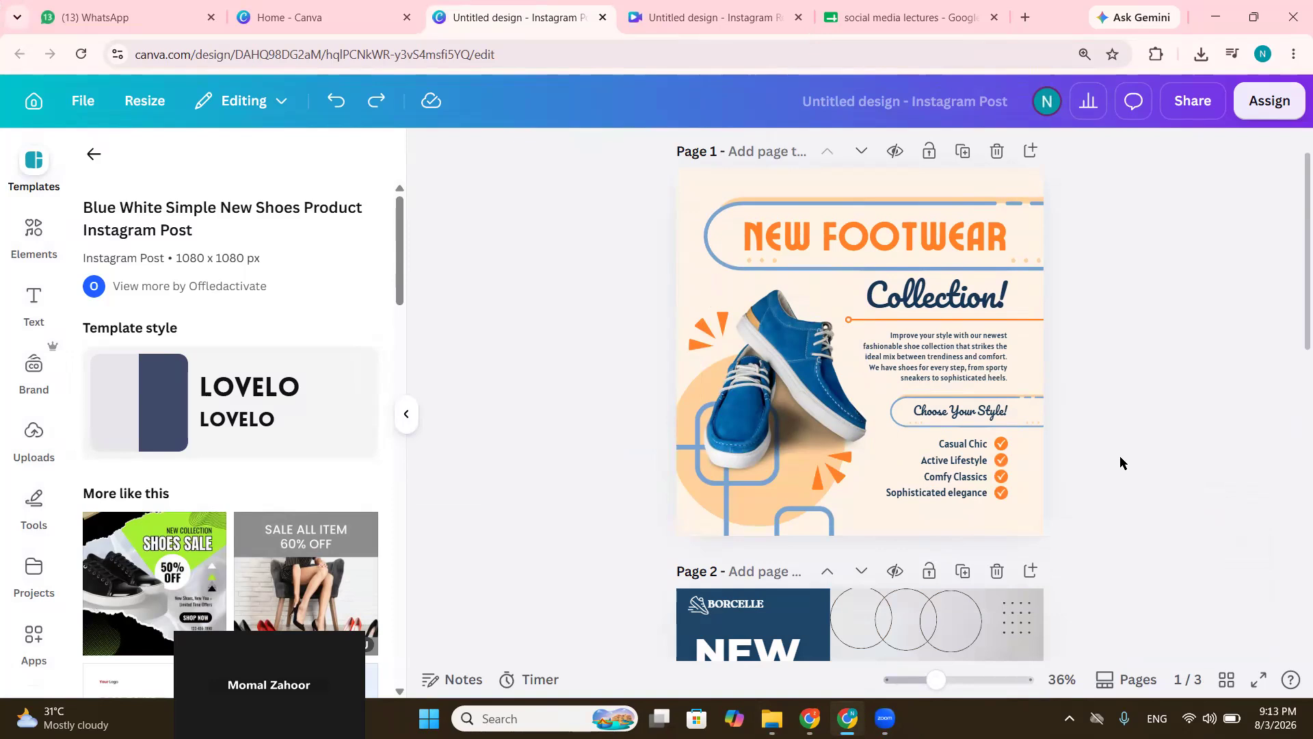
pyautogui.scroll(1, 1121, 462)
pyautogui.keyDown('ctrl'); pyautogui.scroll(2, 1120, 463); pyautogui.keyUp('ctrl')
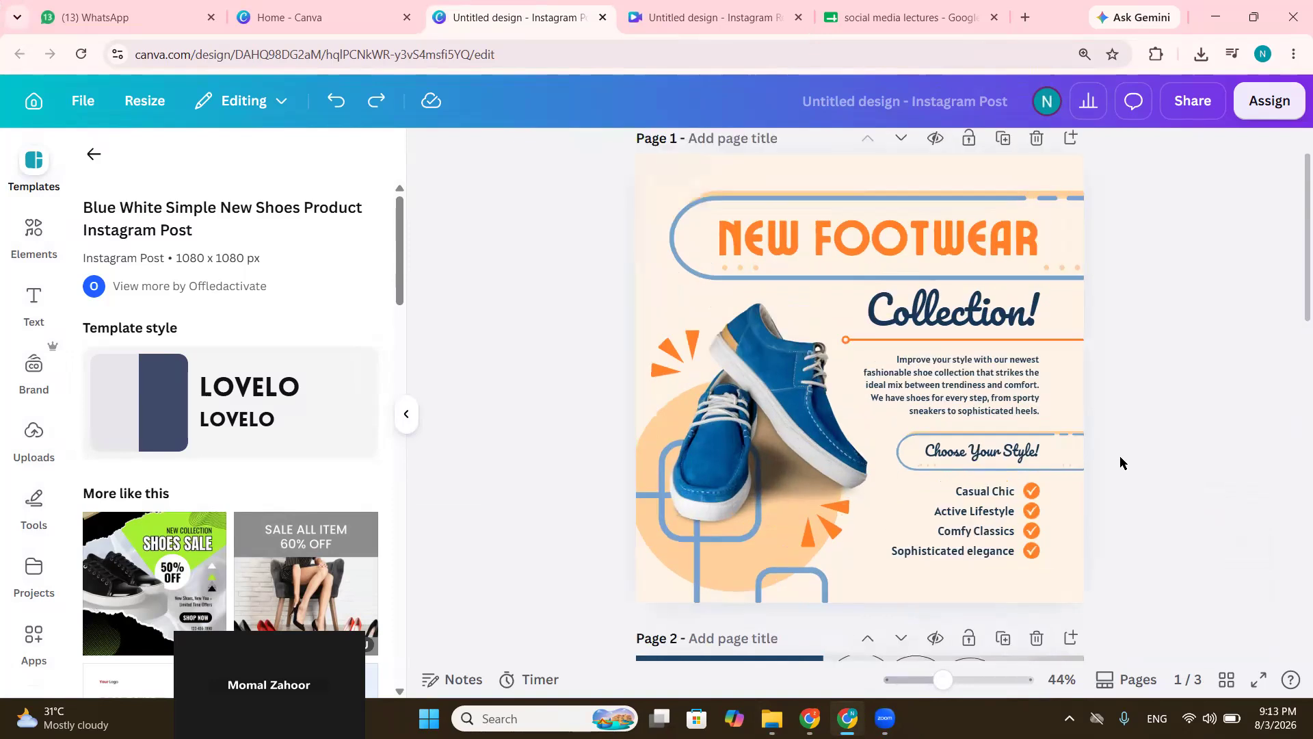
pyautogui.keyDown('ctrl'); pyautogui.scroll(1, 1120, 463); pyautogui.keyUp('ctrl')
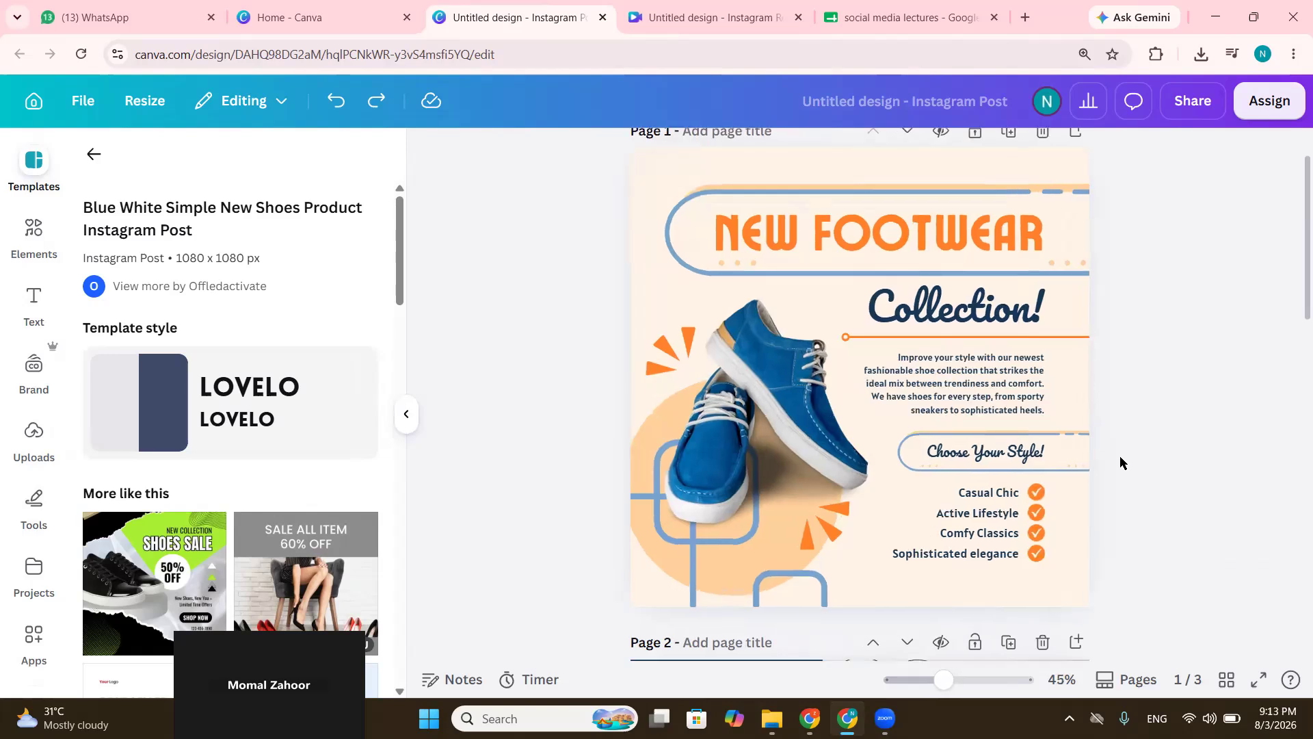
pyautogui.scroll(1, 1120, 462)
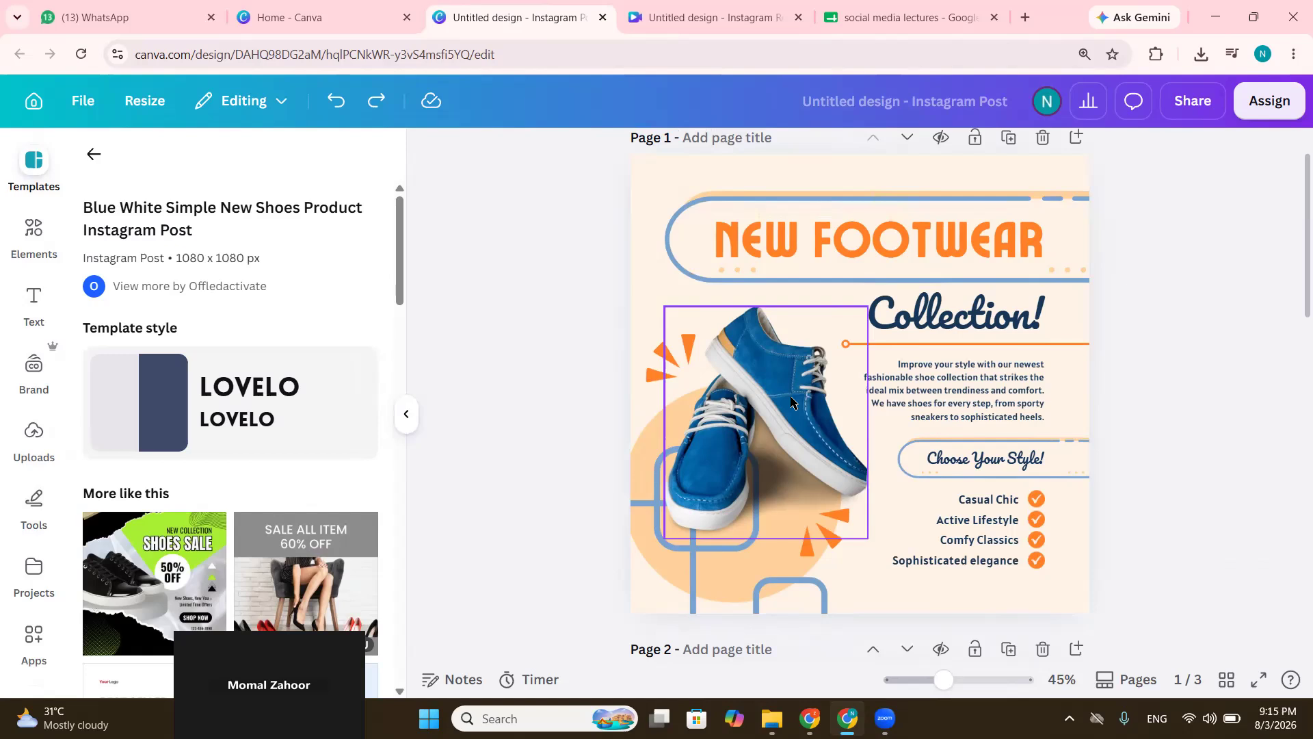
pyautogui.scroll(-1, 1170, 292)
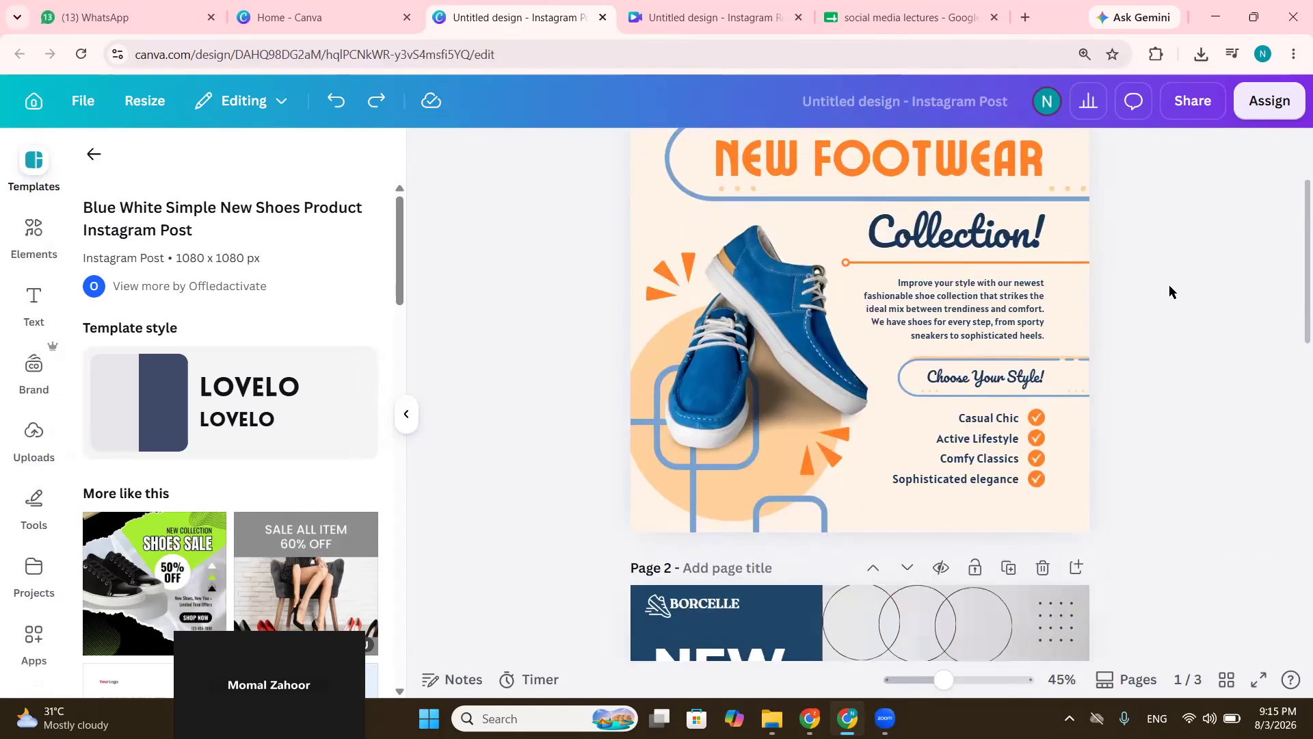
pyautogui.scroll(1, 1169, 292)
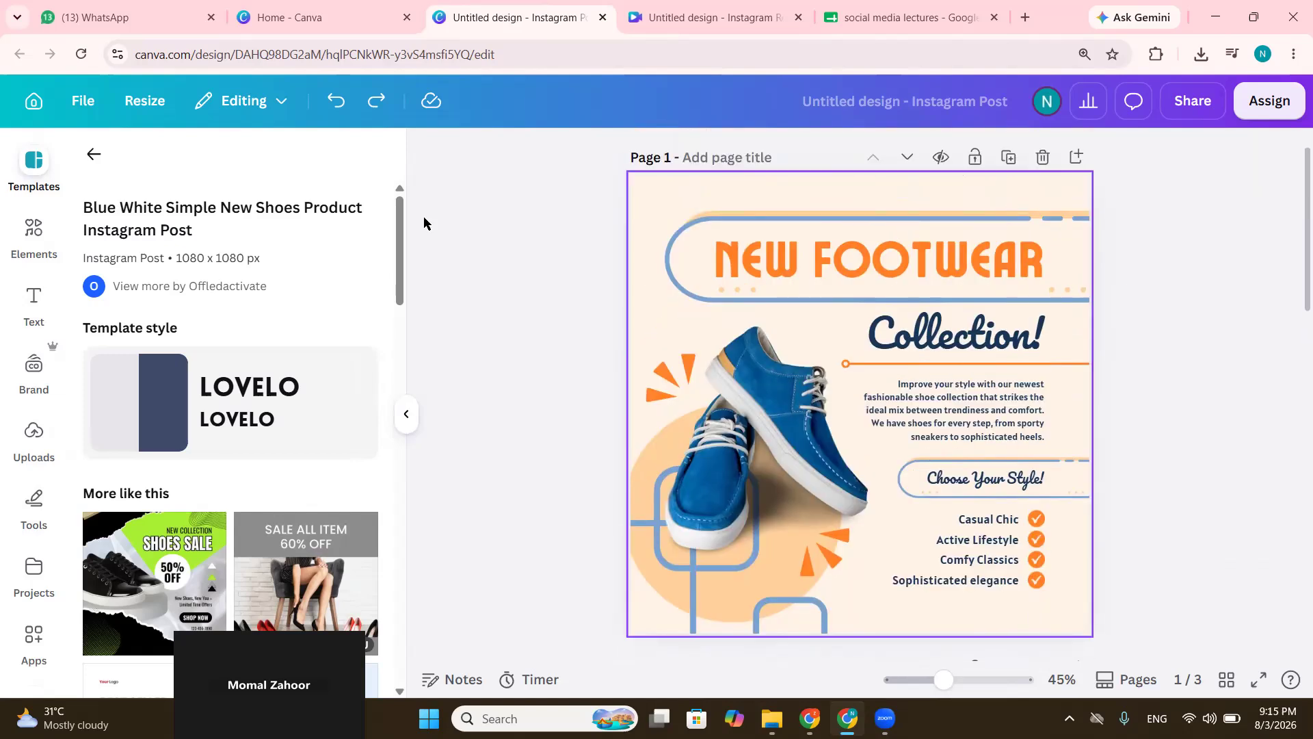
# Return to the general template list and compare the page 1 footwear post with the New Collection post on page 2
pyautogui.click(95, 155)
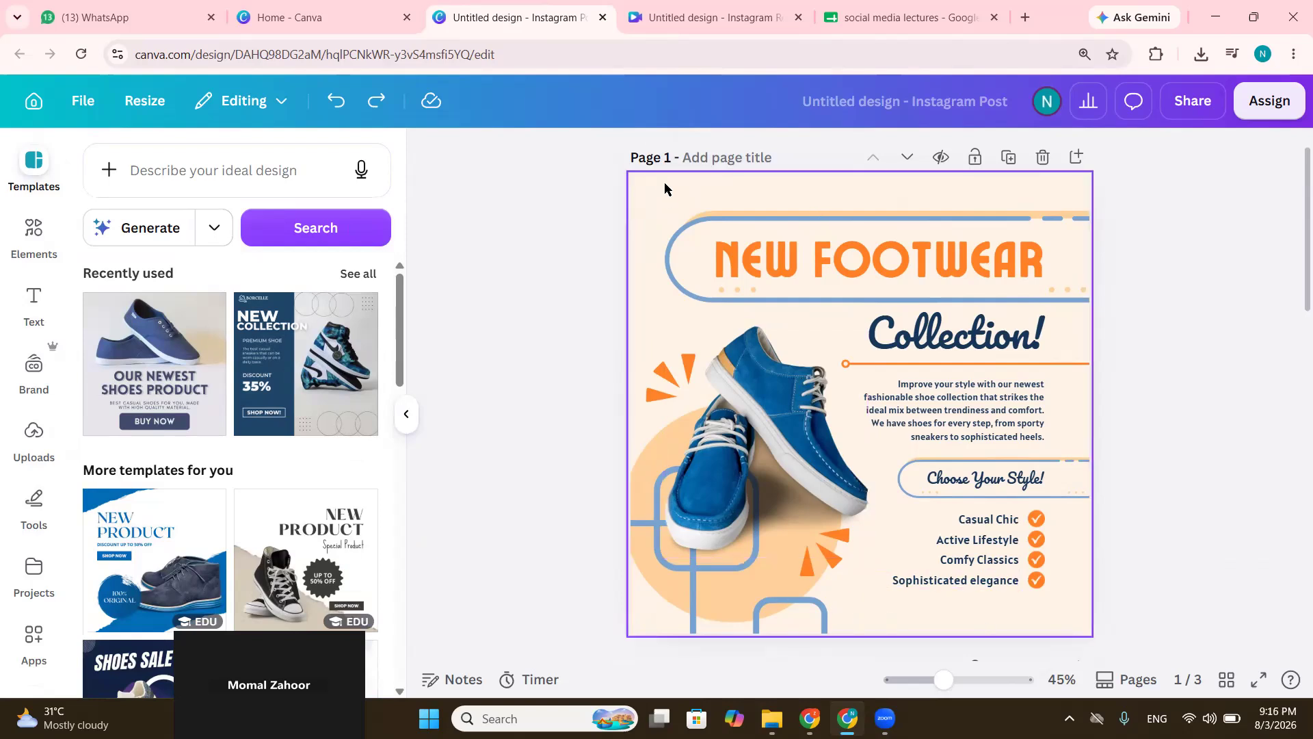
pyautogui.scroll(-3, 776, 404)
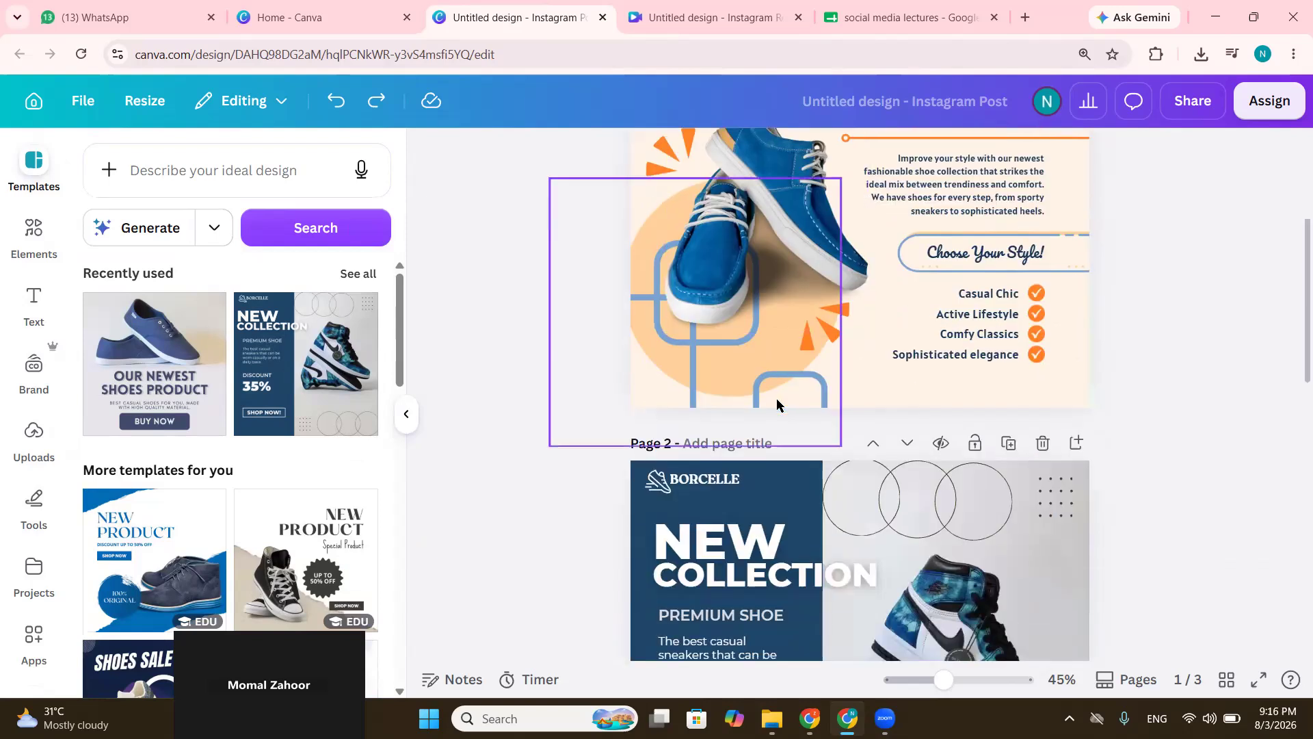
pyautogui.scroll(-4, 777, 404)
pyautogui.scroll(1, 1138, 428)
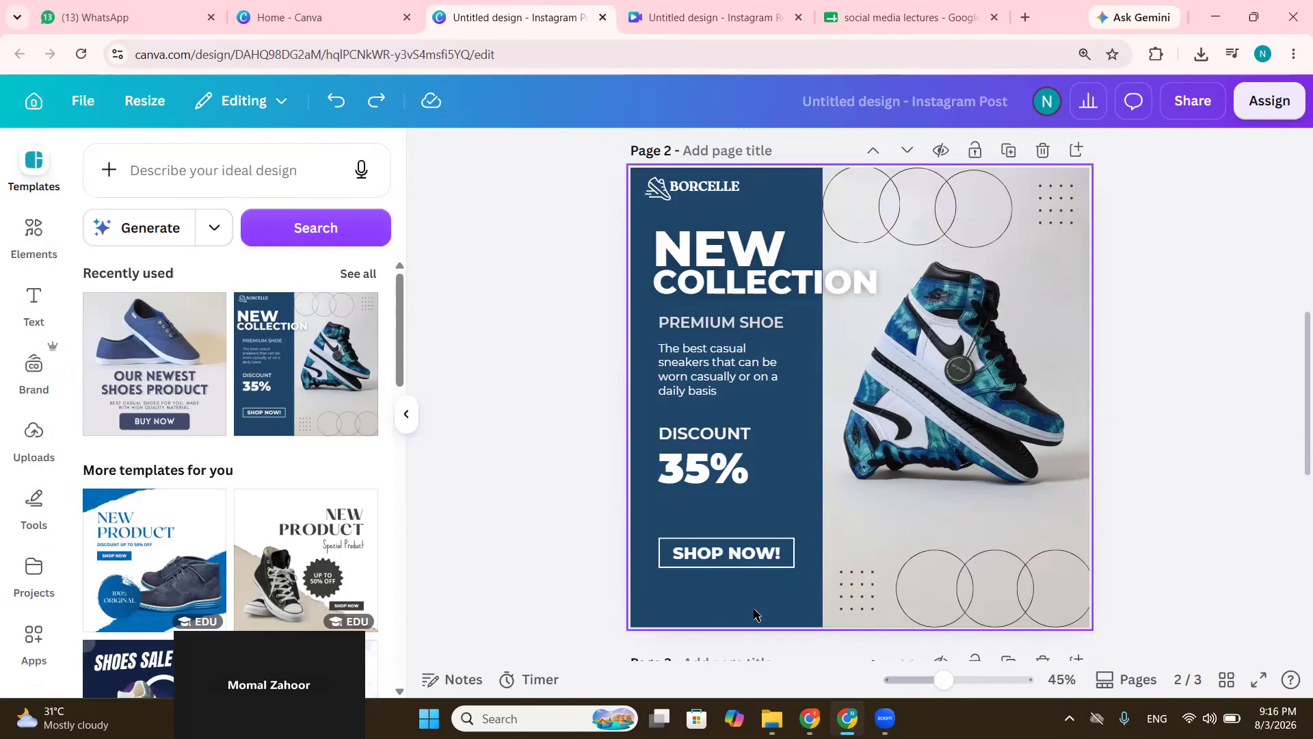
pyautogui.scroll(8, 754, 613)
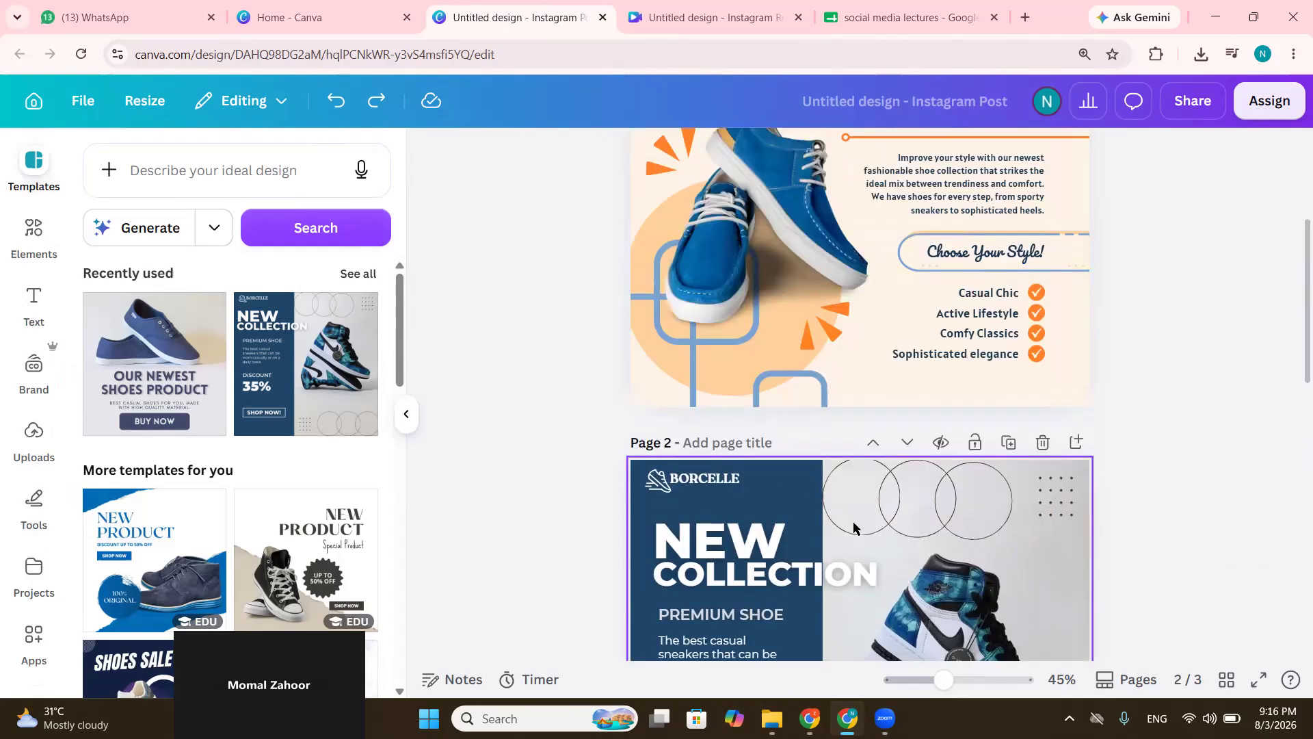
pyautogui.scroll(-1, 853, 526)
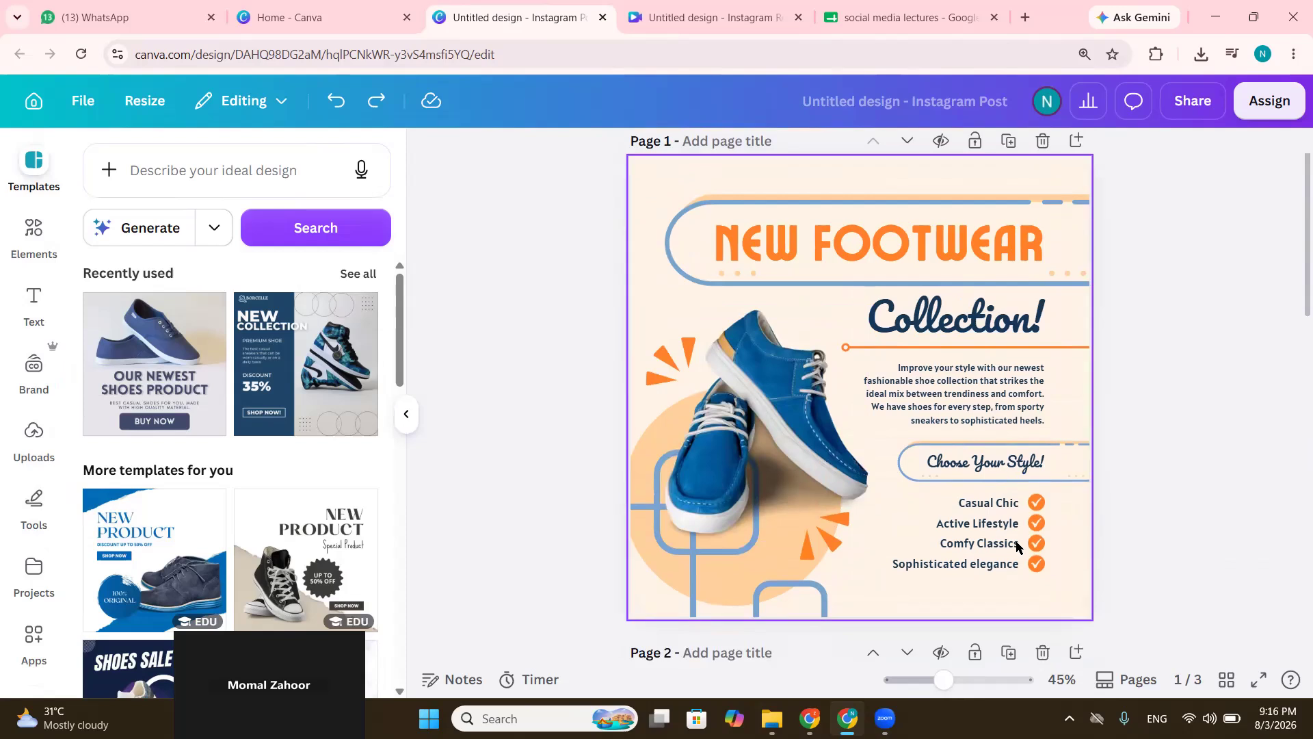
pyautogui.scroll(-6, 1016, 545)
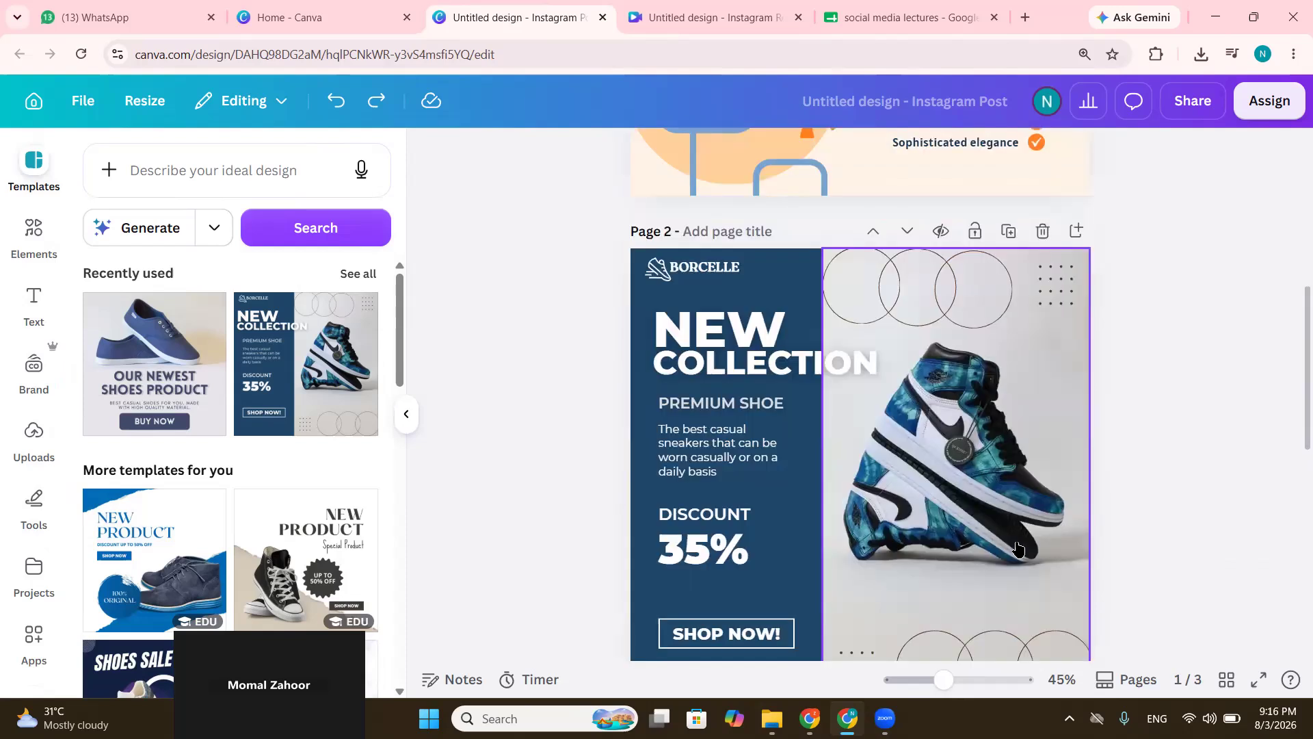
pyautogui.scroll(5, 1017, 545)
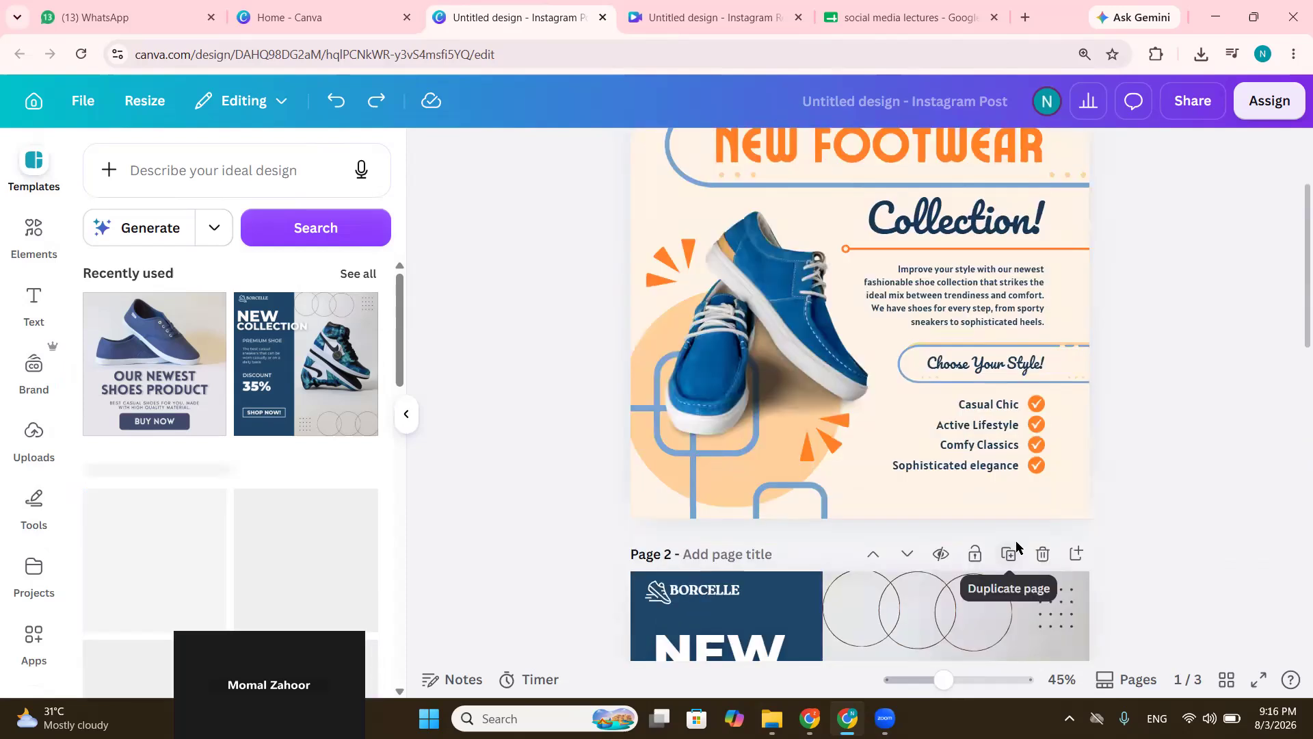
pyautogui.scroll(-4, 1017, 545)
pyautogui.scroll(-2, 1214, 376)
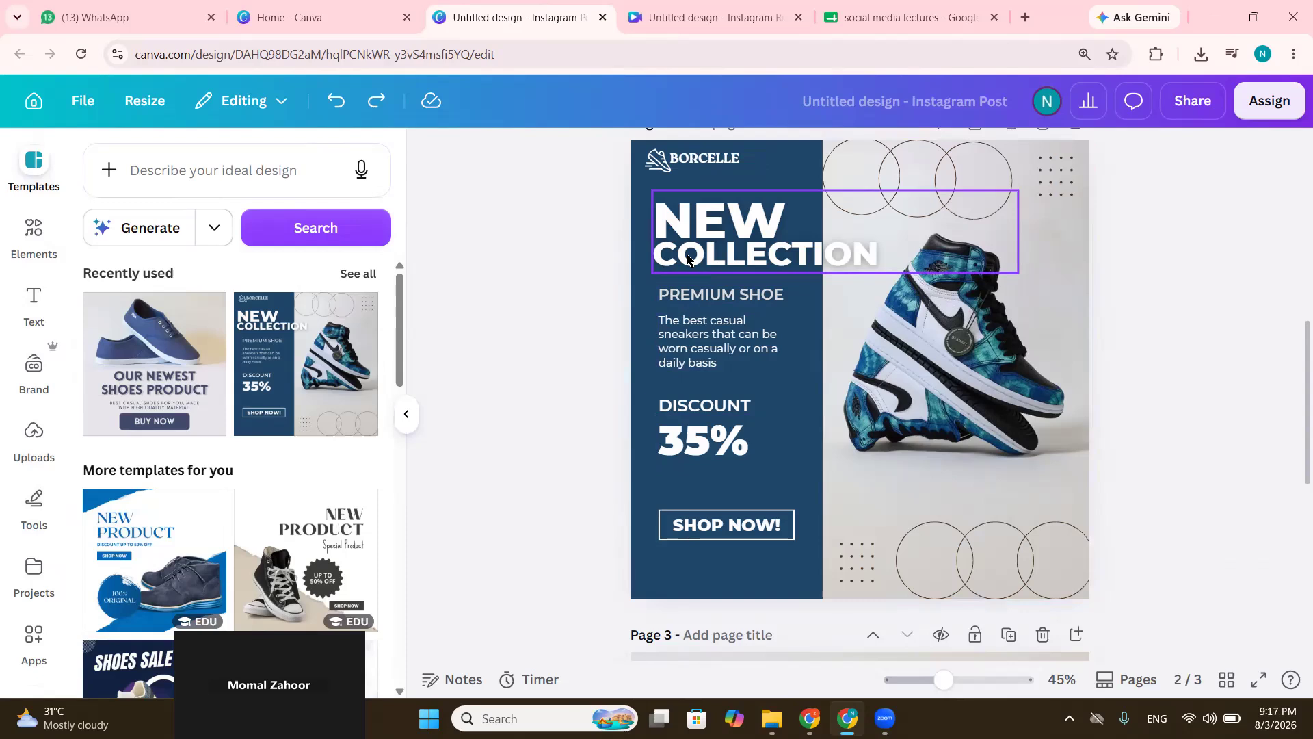
# Examine the Our Newest Shoes Product post on page 3, including its photo, heading and Buy Now element
pyautogui.scroll(-5, 928, 387)
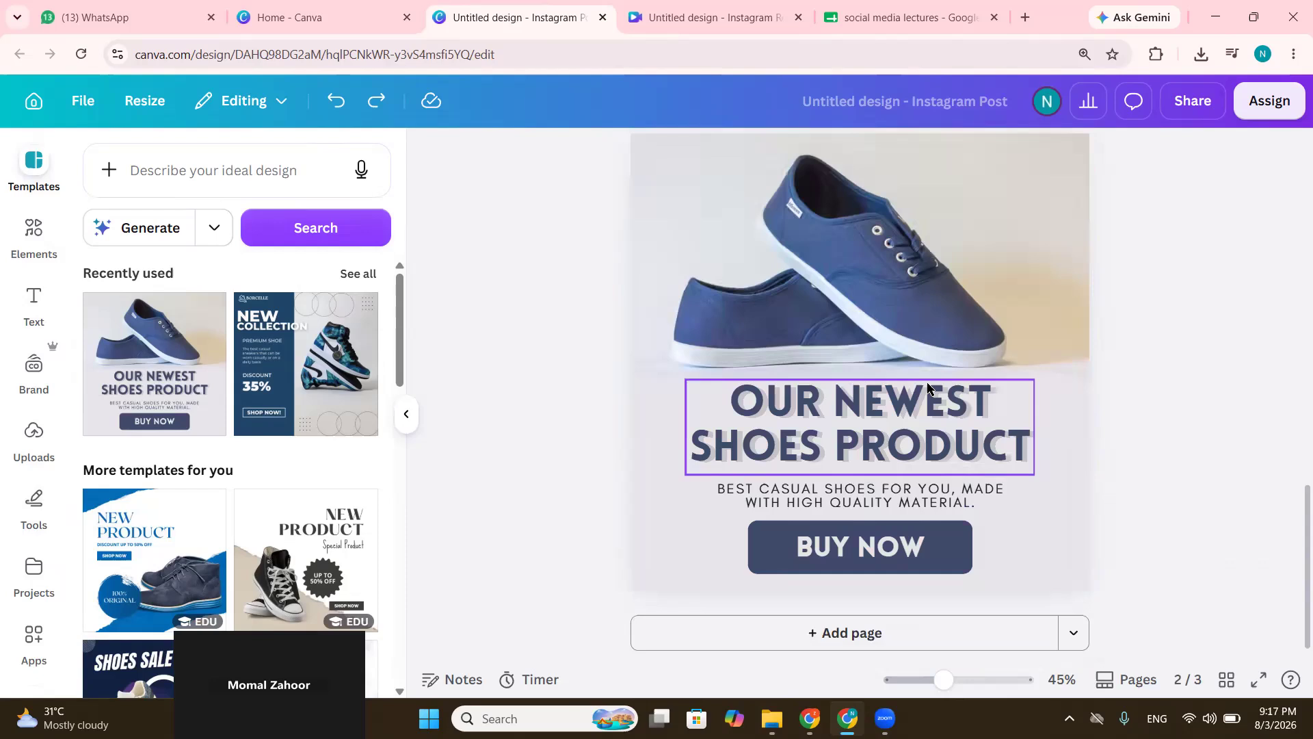
pyautogui.scroll(1, 1131, 390)
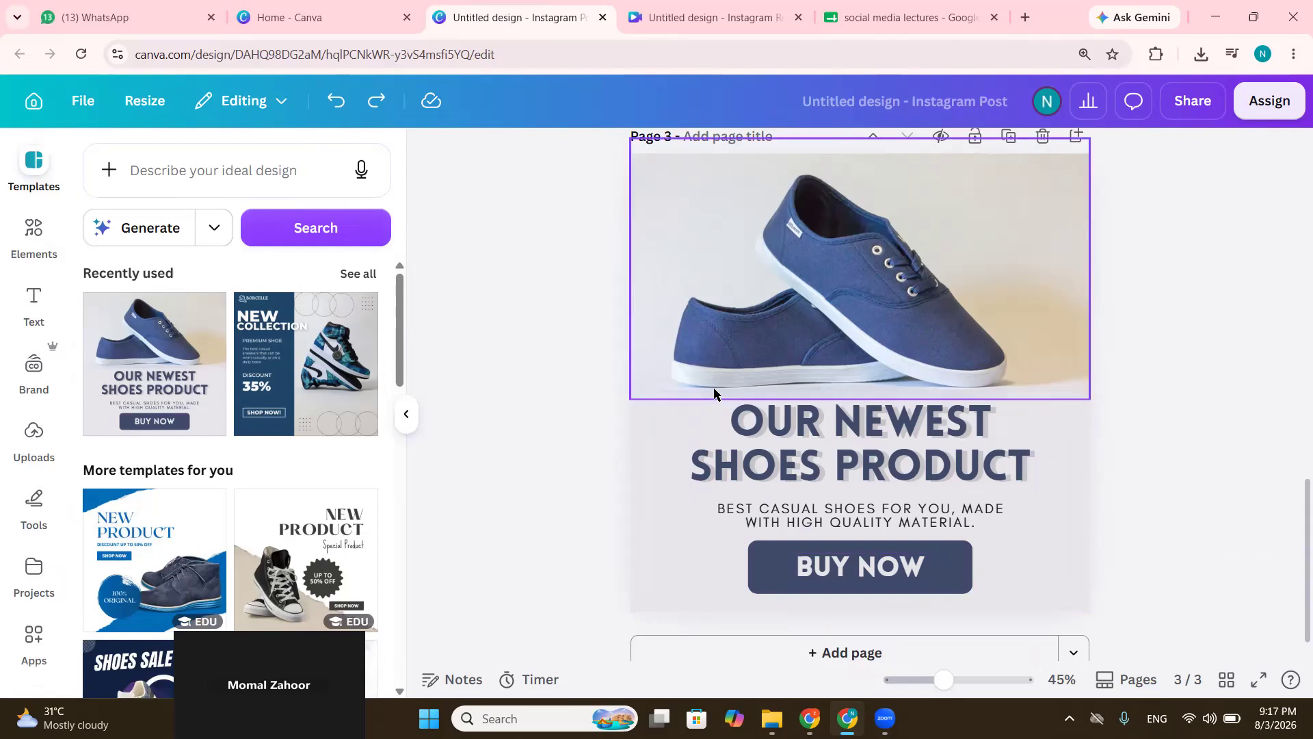
pyautogui.scroll(5, 1113, 339)
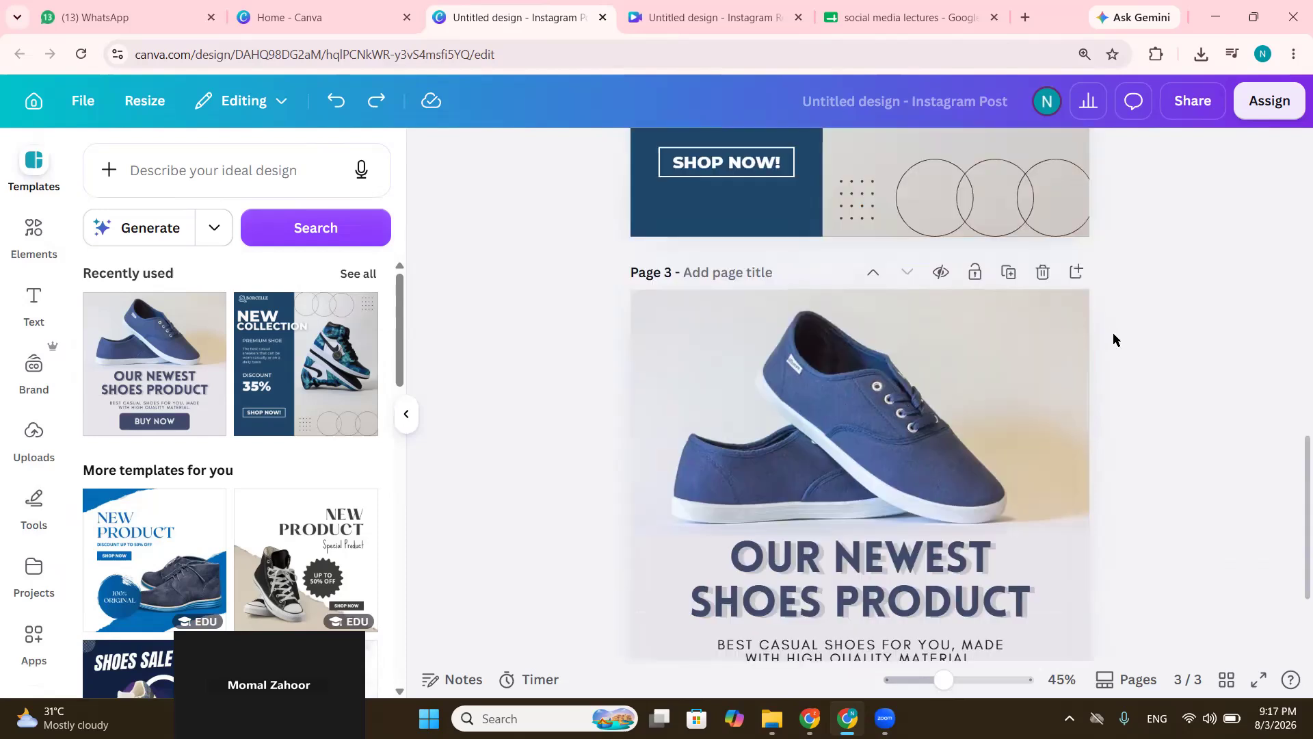
pyautogui.scroll(-5, 1113, 338)
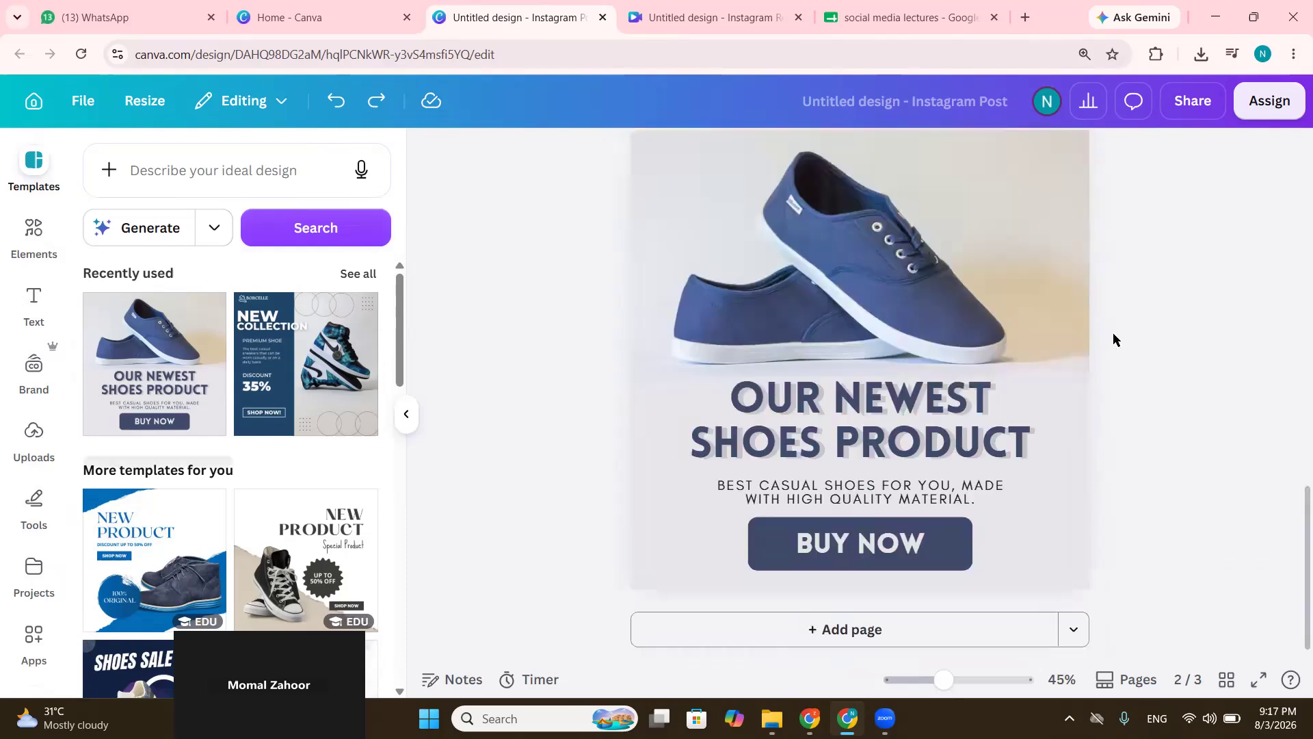
pyautogui.scroll(1, 1113, 339)
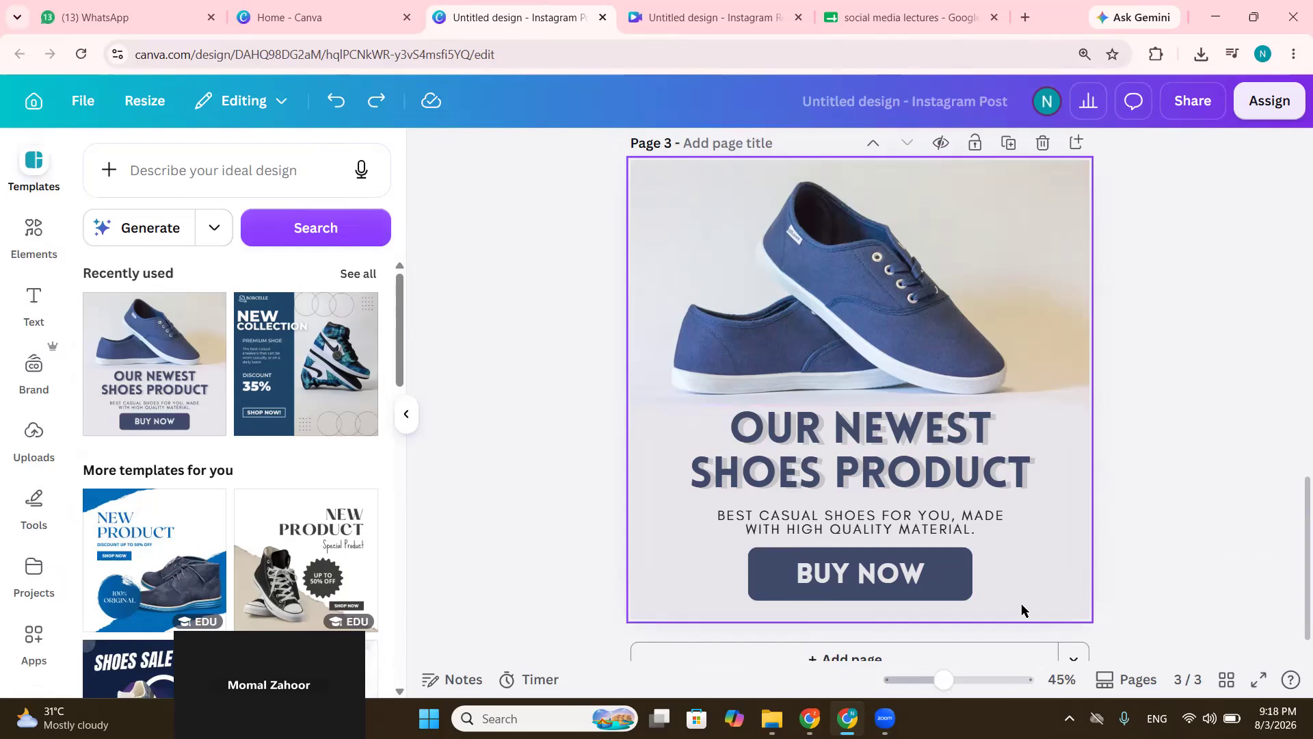
pyautogui.scroll(-1, 898, 462)
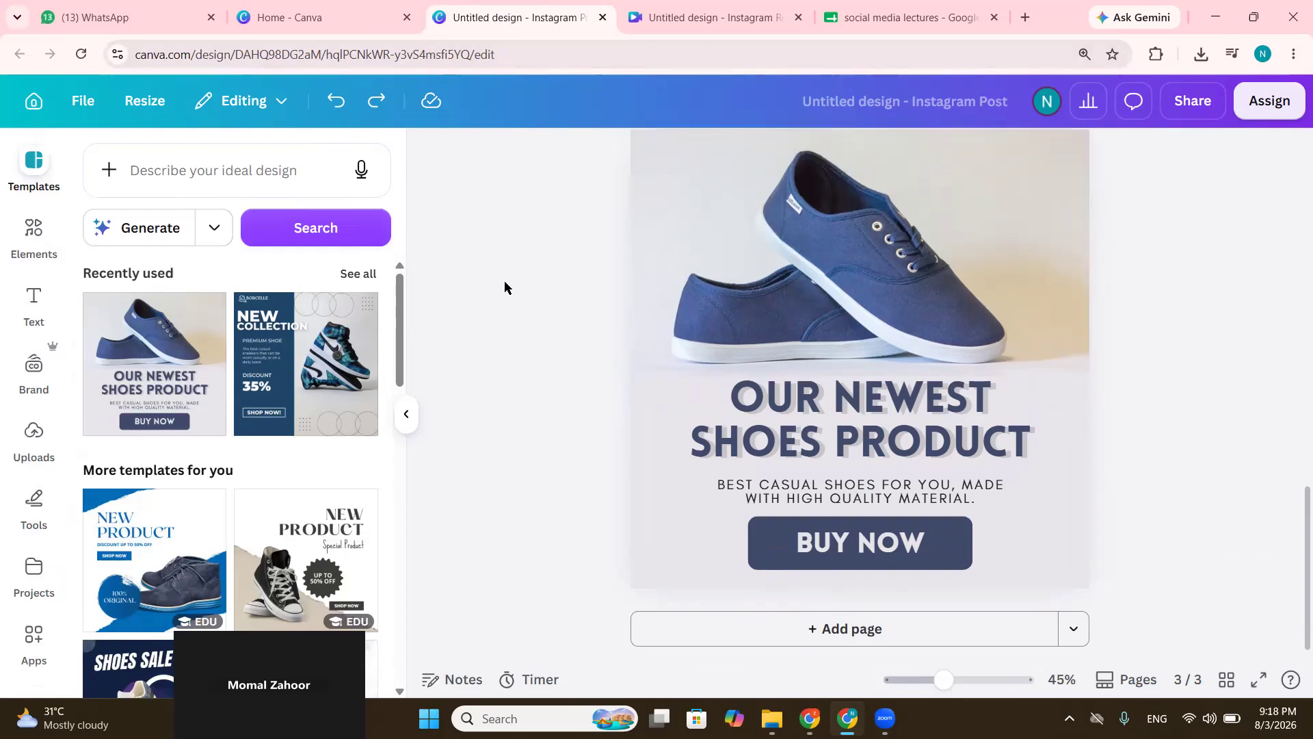
# Return to the Canva home page and bring up the custom size options for a new design
pyautogui.click(320, 16)
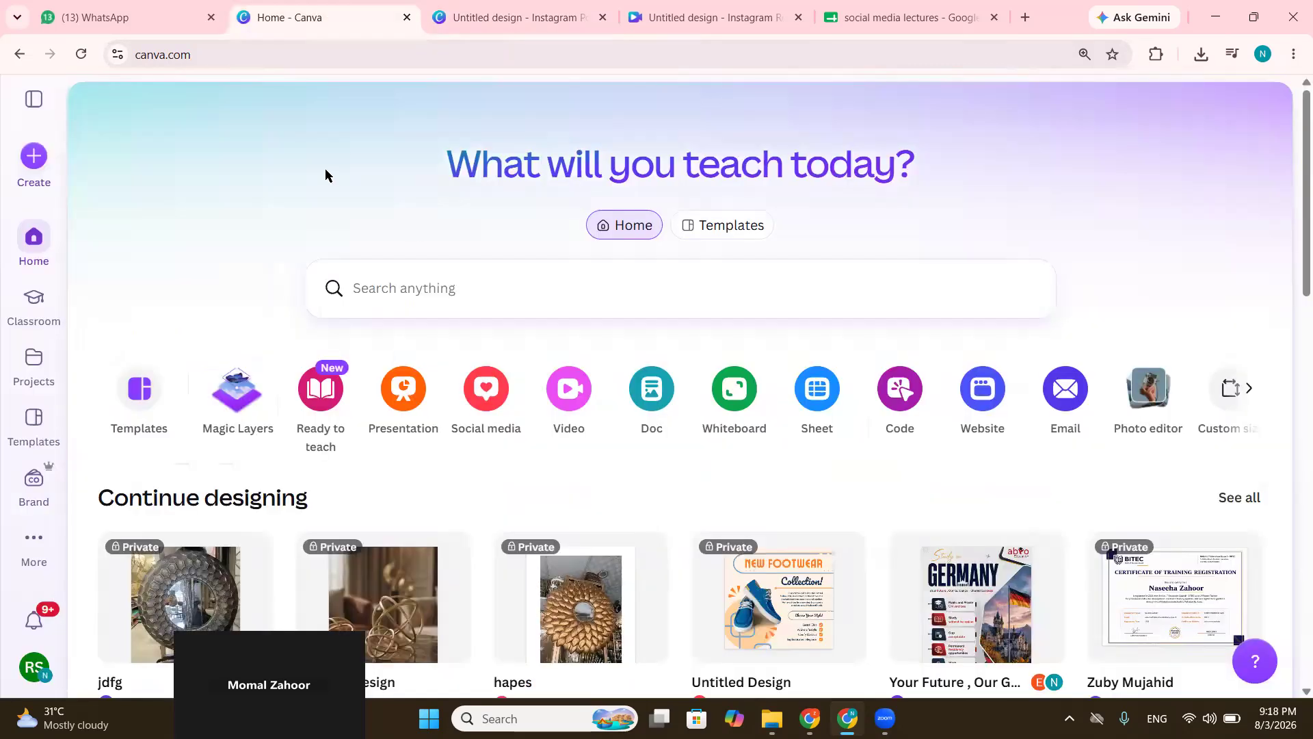
pyautogui.click(34, 158)
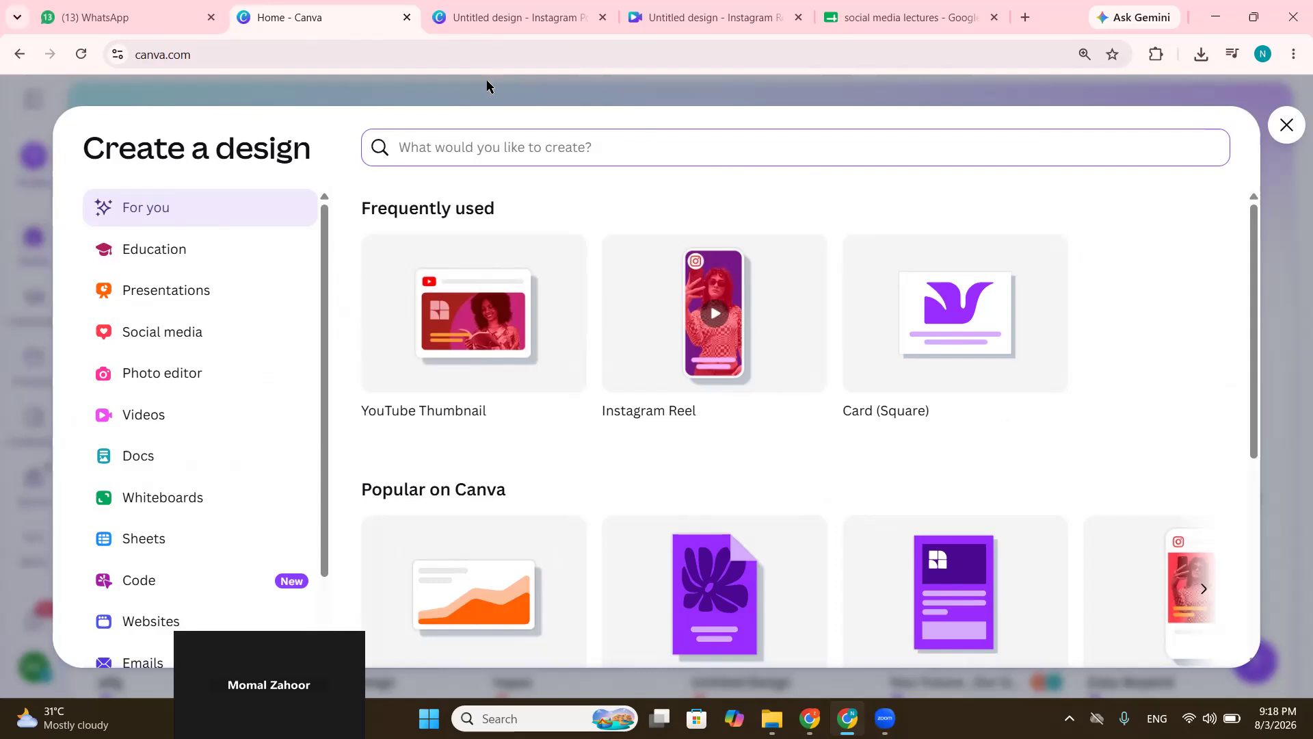
pyautogui.click(1283, 126)
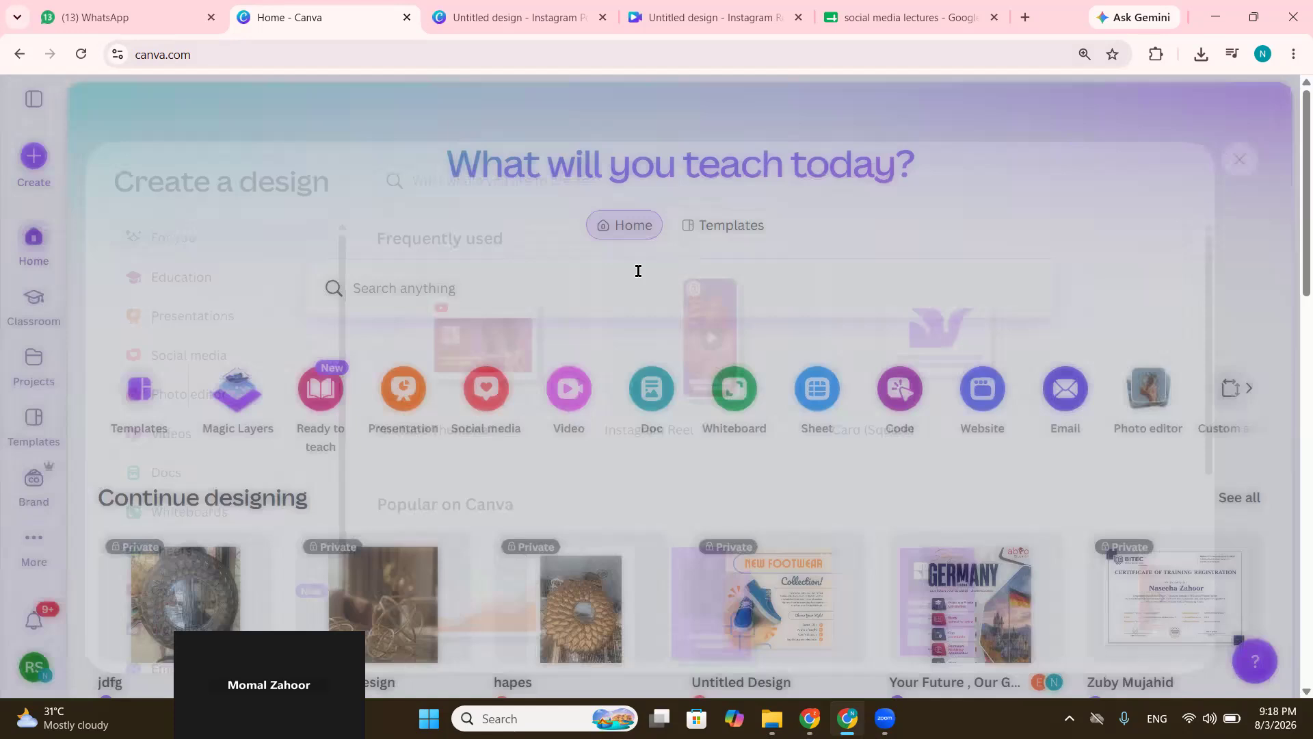
pyautogui.click(32, 158)
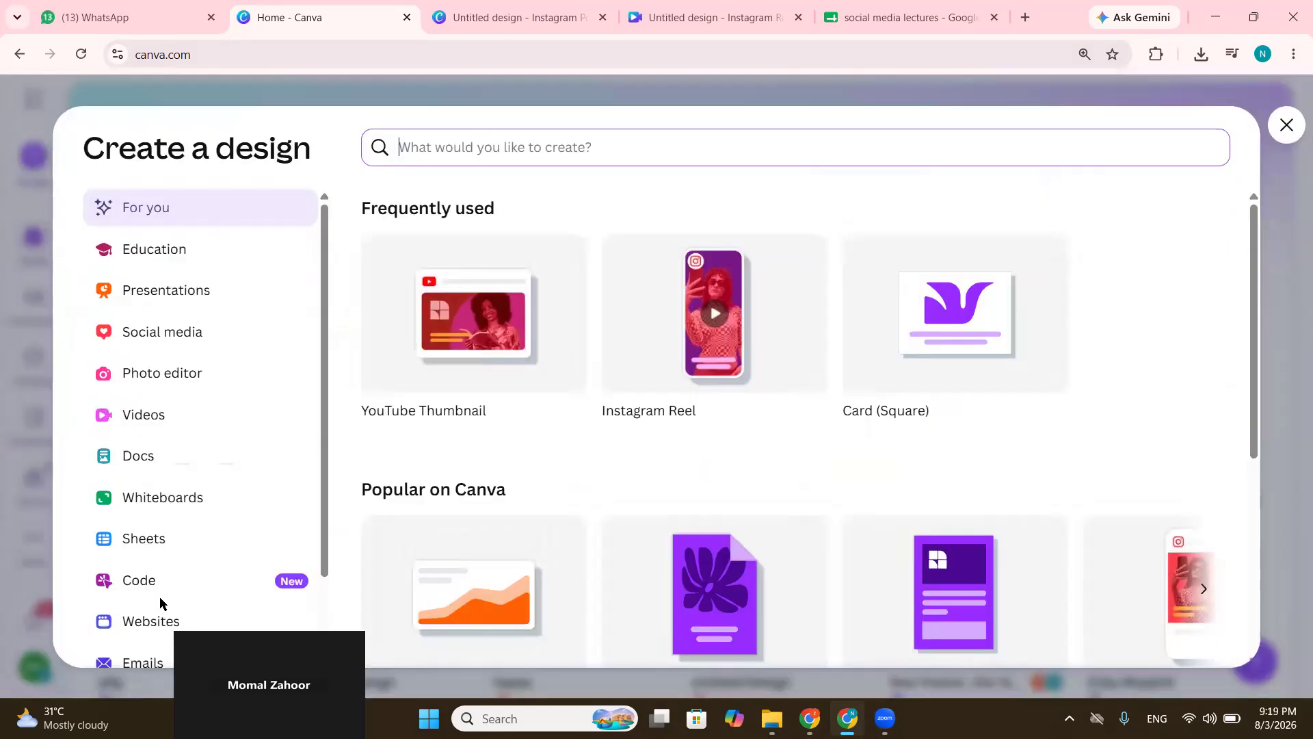
pyautogui.scroll(-1, 160, 602)
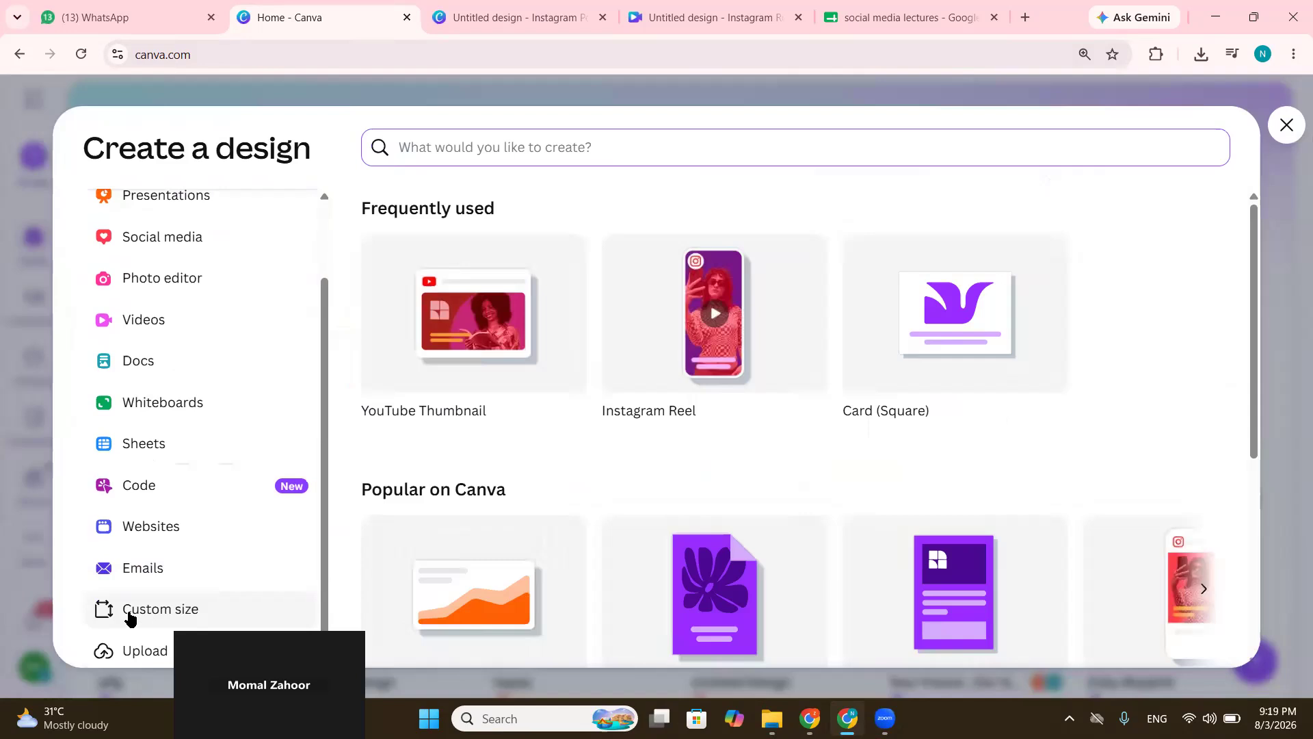
pyautogui.click(204, 610)
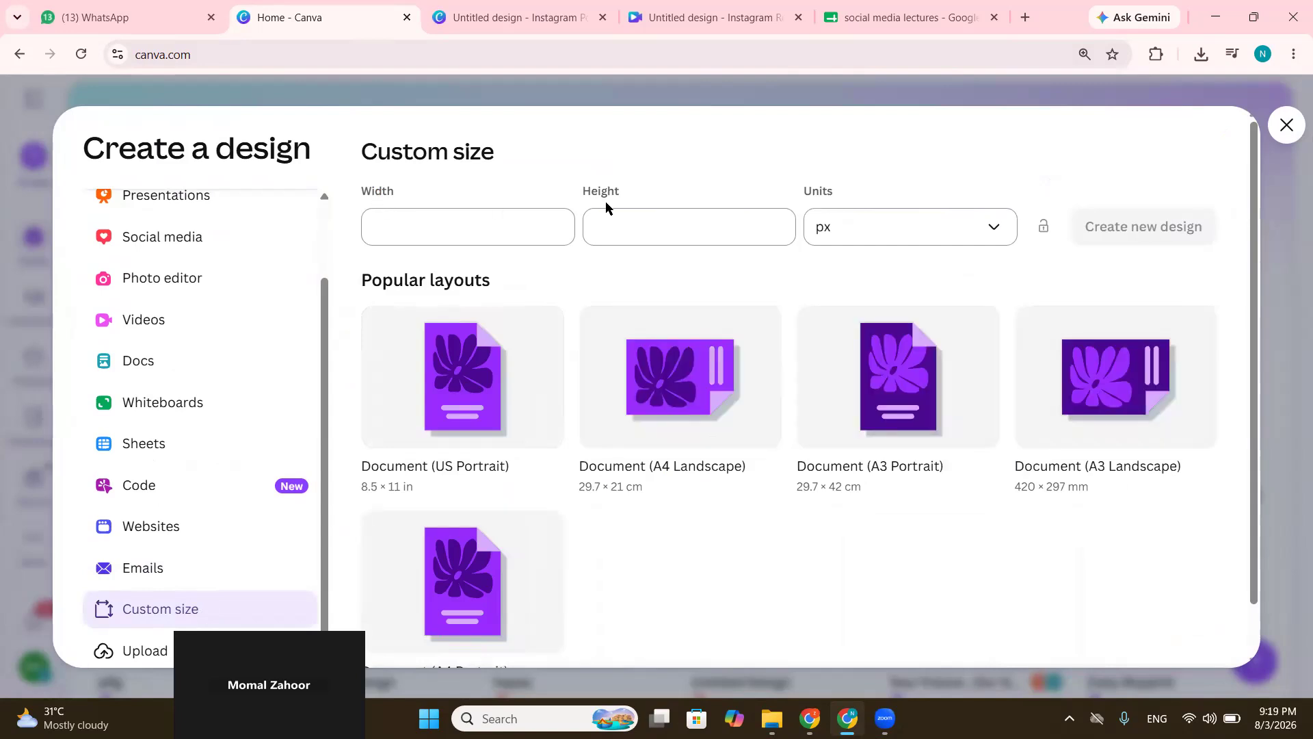
# Create a new custom-size design 500 px wide and 700 px high
pyautogui.click(403, 228)
pyautogui.write('500')
pyautogui.click(623, 231)
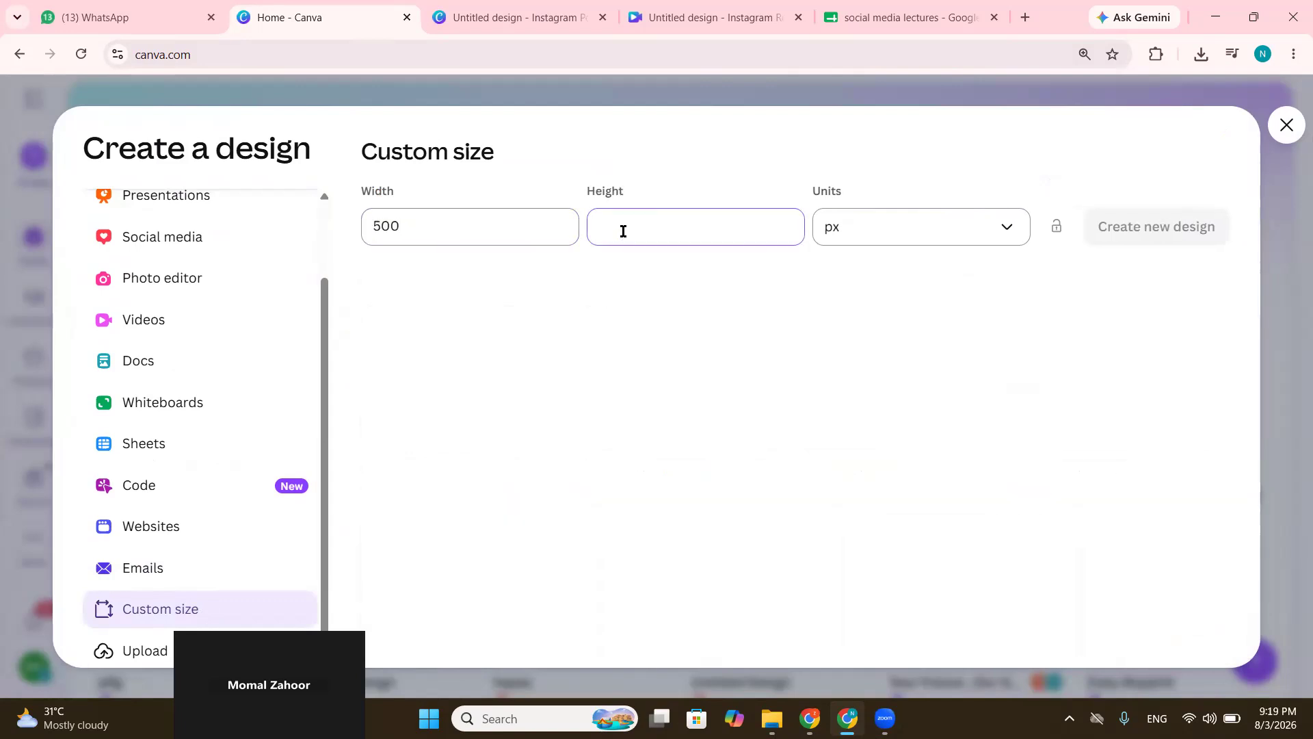
pyautogui.write('500')
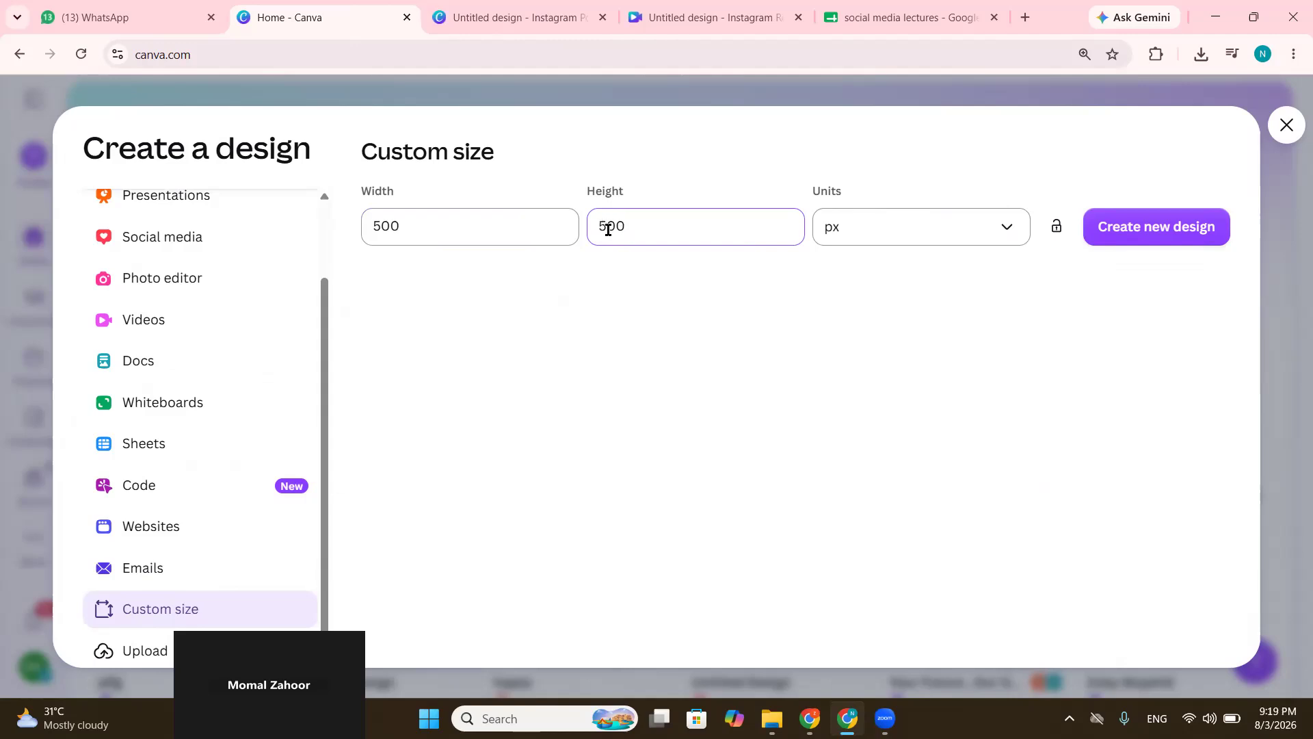
pyautogui.press('BackSpace')
pyautogui.write('7')
pyautogui.click(1136, 233)
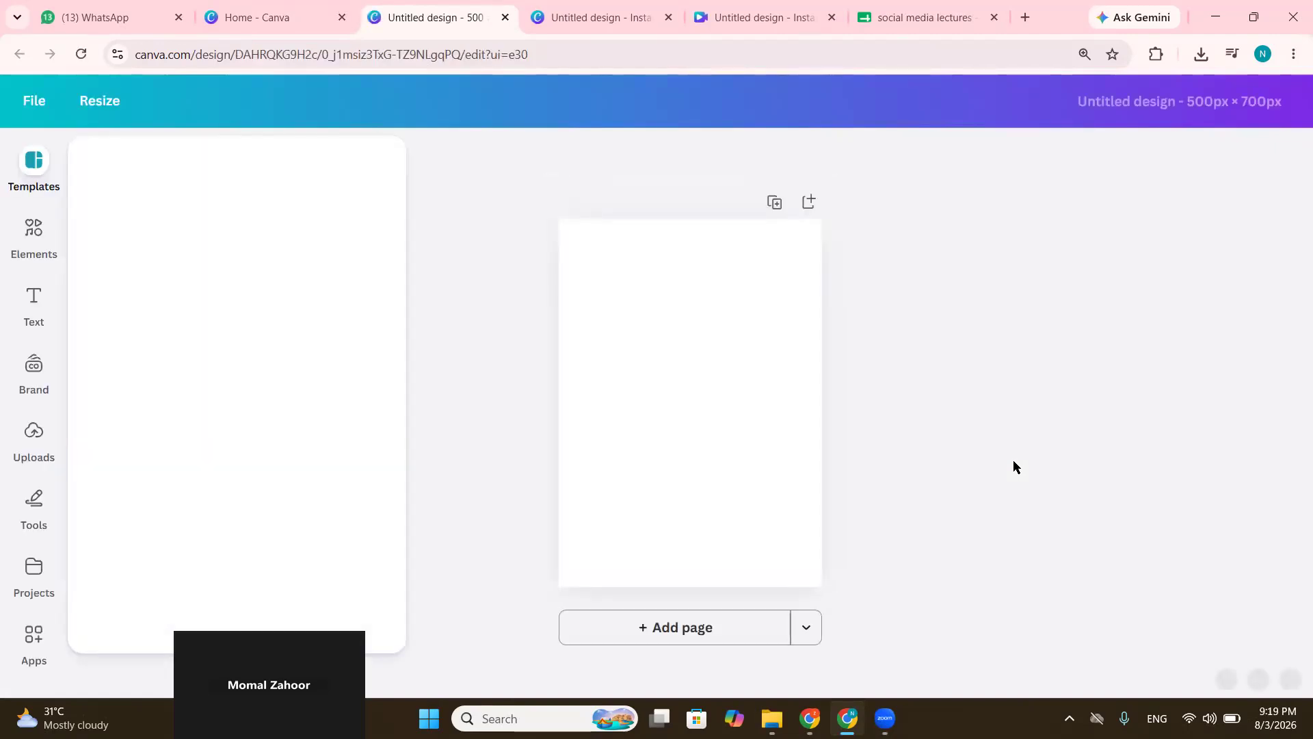
# Return to the home page, restart design creation and search the design types for "insta" to review the Instagram formats
pyautogui.click(269, 20)
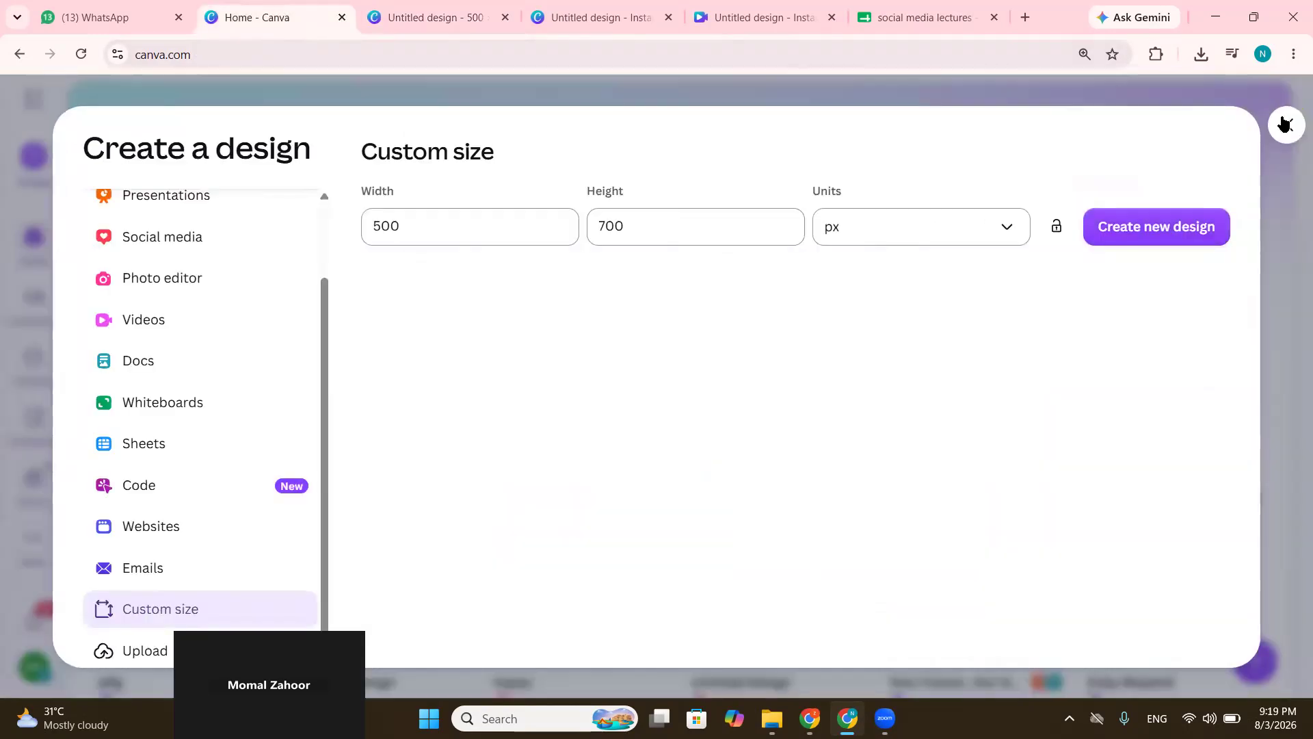
pyautogui.click(1284, 124)
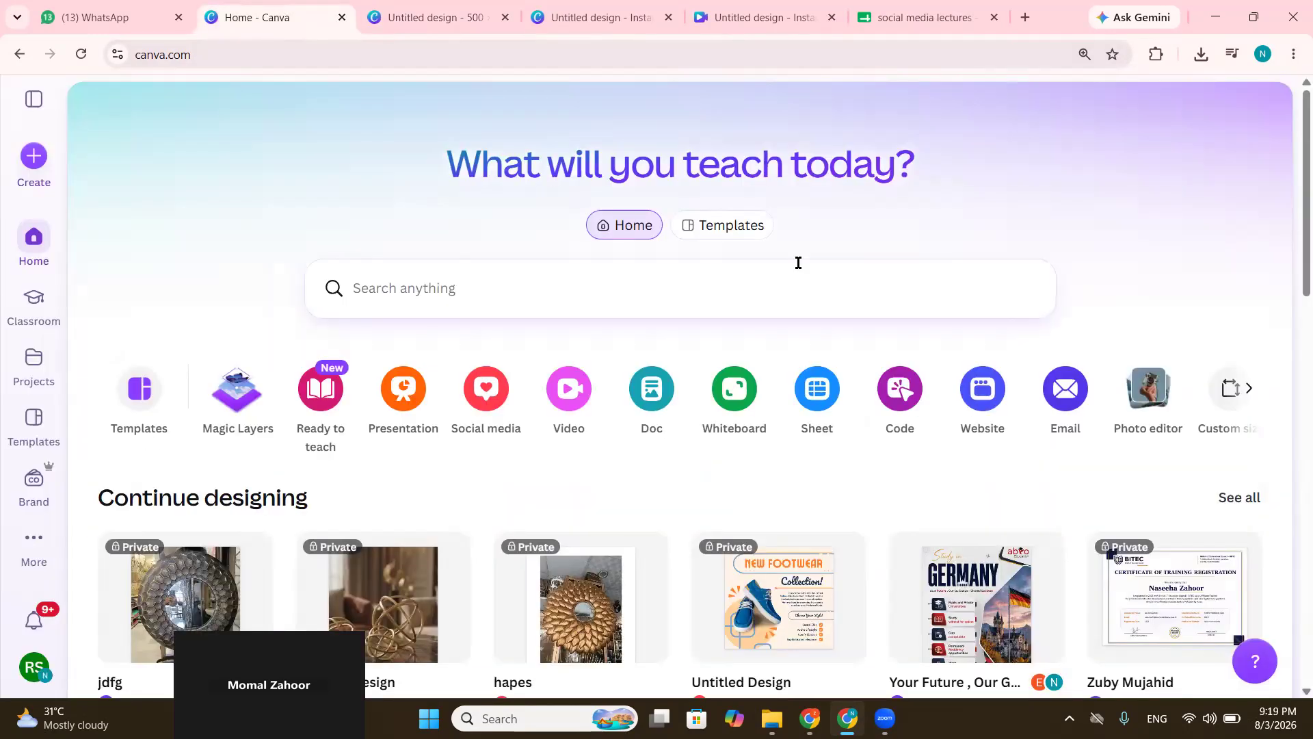
pyautogui.click(33, 157)
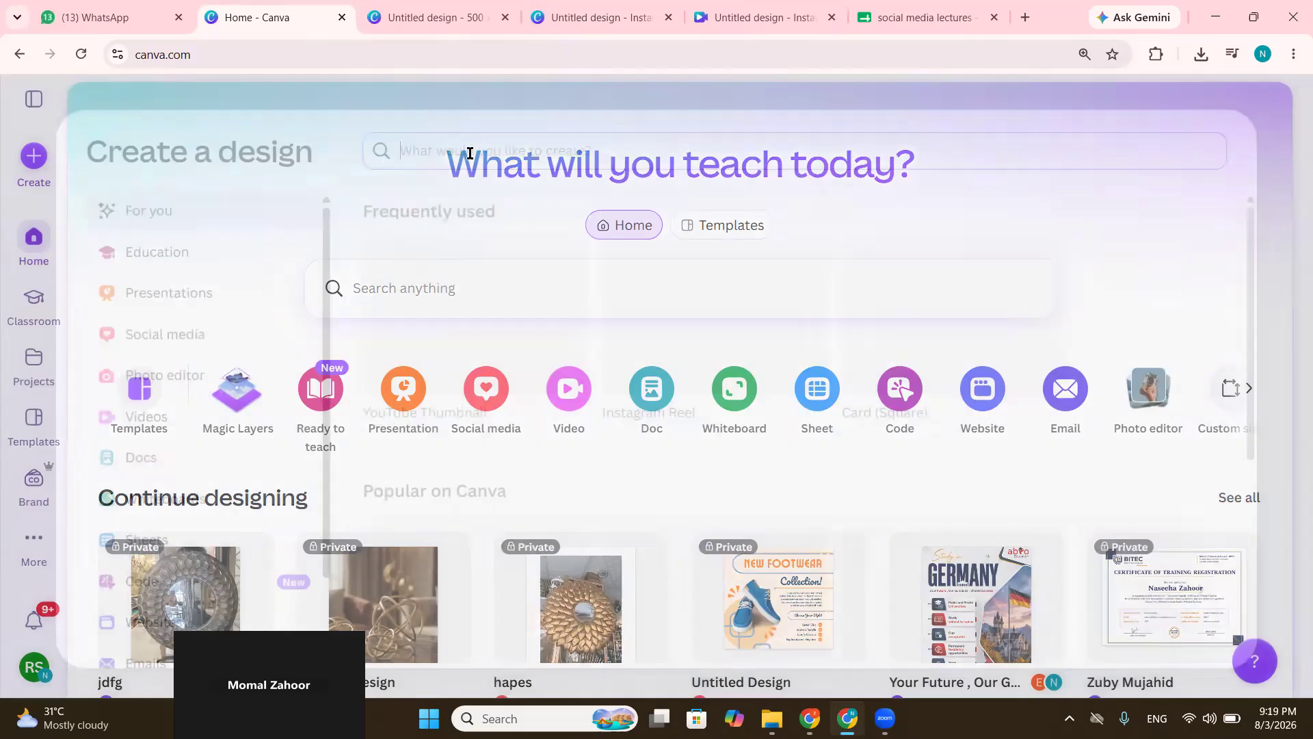
pyautogui.write('in')
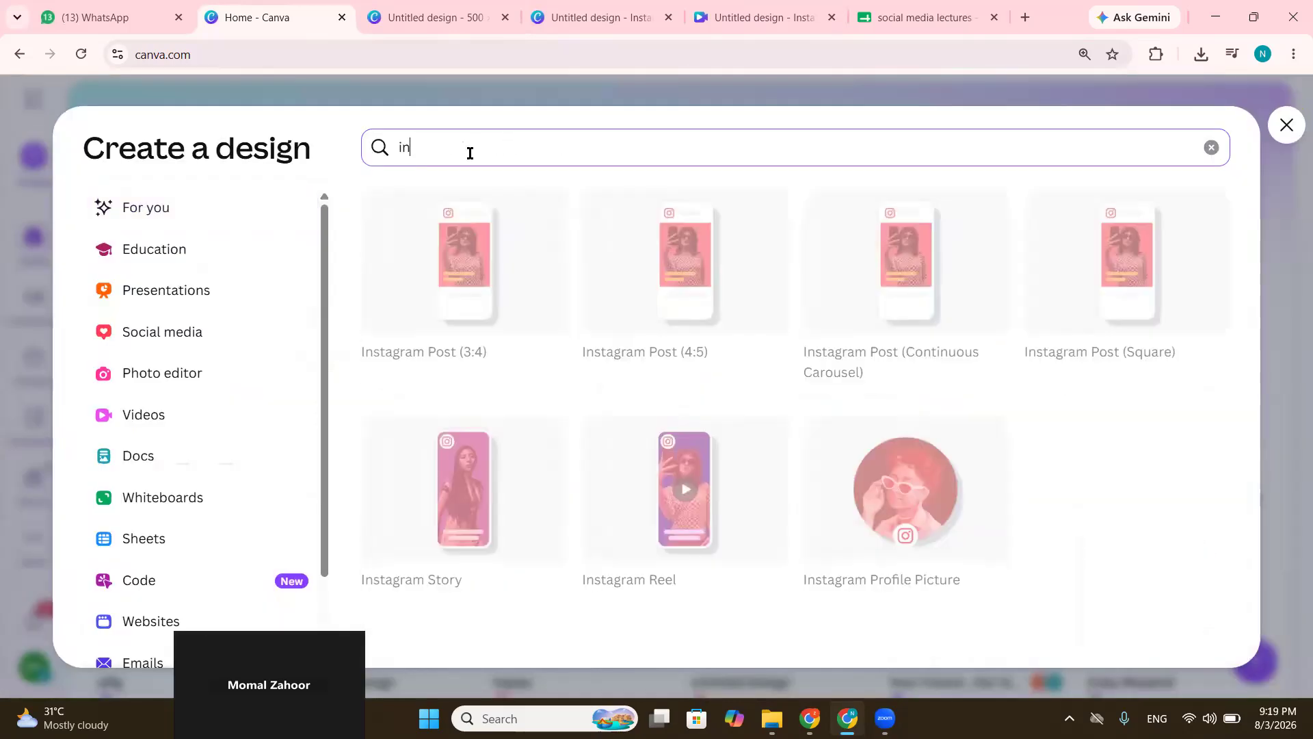
pyautogui.write('sta')
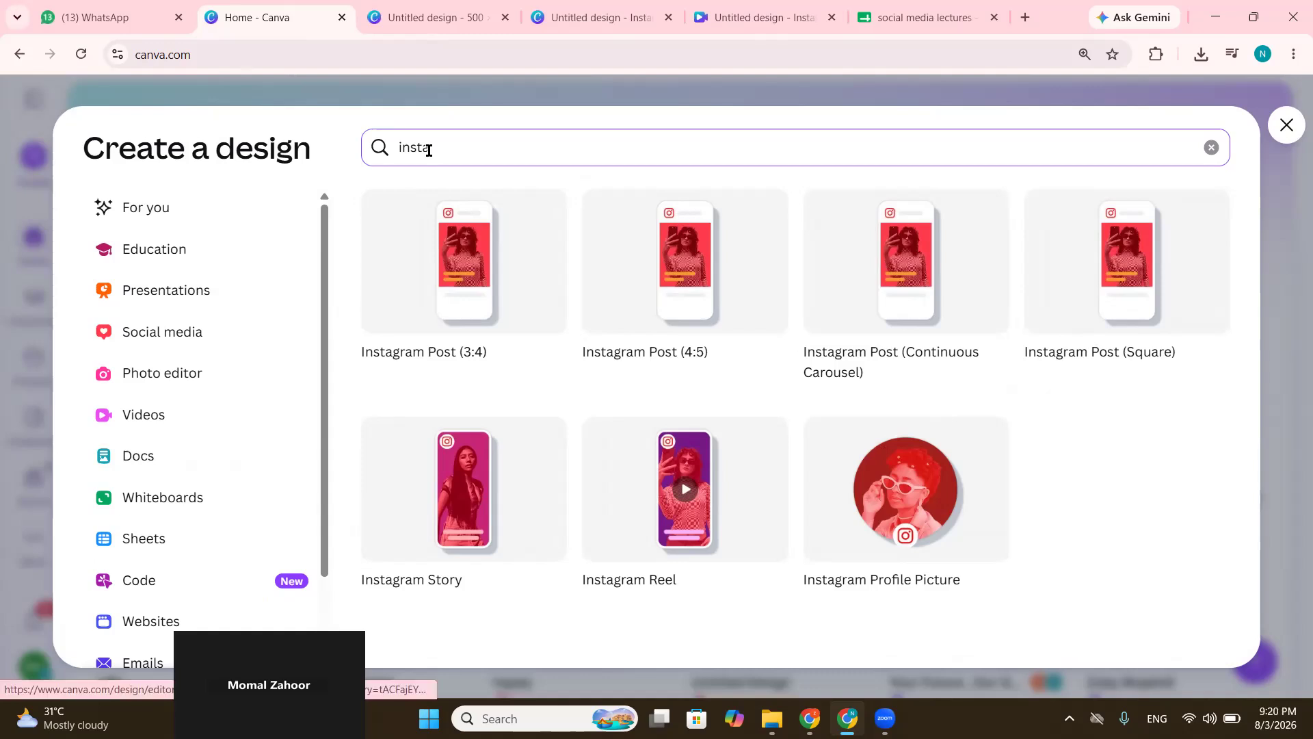
# Replace the design type search with "youtube" and create a blank YouTube Thumbnail design
pyautogui.press('BackSpace')
pyautogui.press('BackSpace')
pyautogui.press('BackSpace')
pyautogui.press('BackSpace')
pyautogui.press('BackSpace')
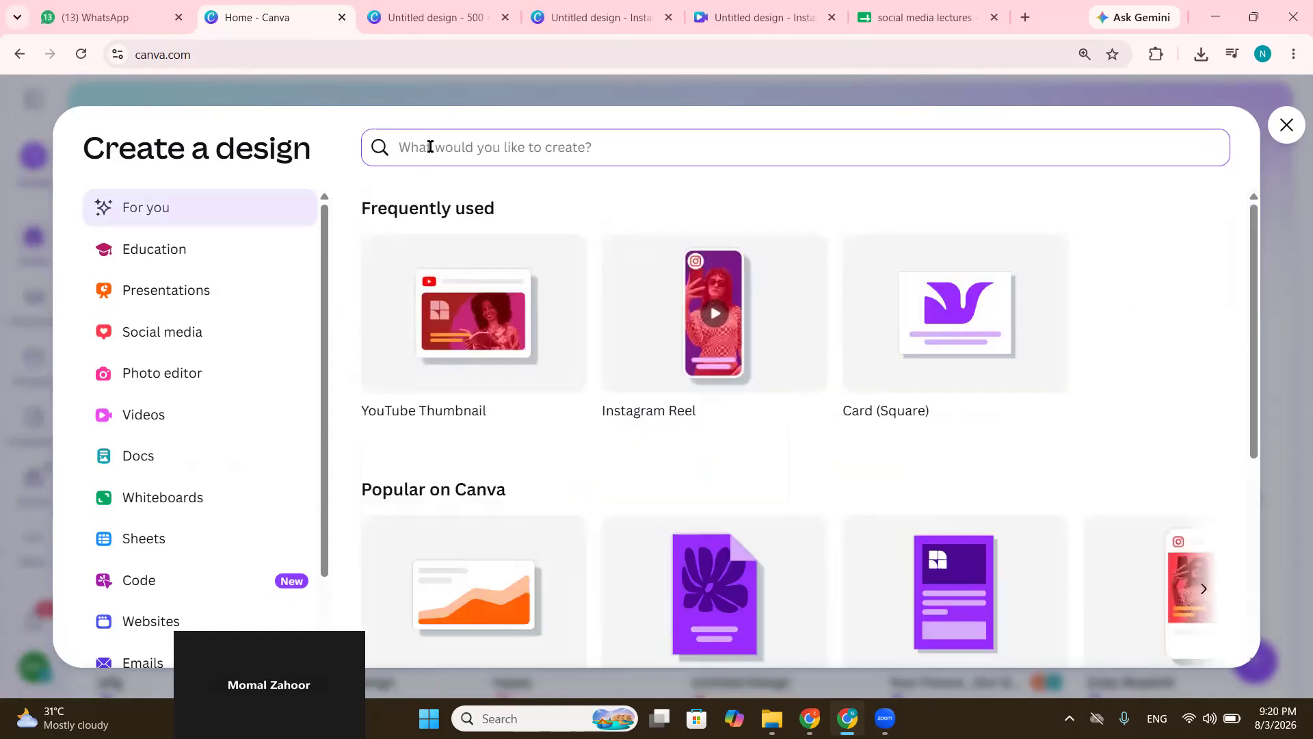
pyautogui.write('youtube')
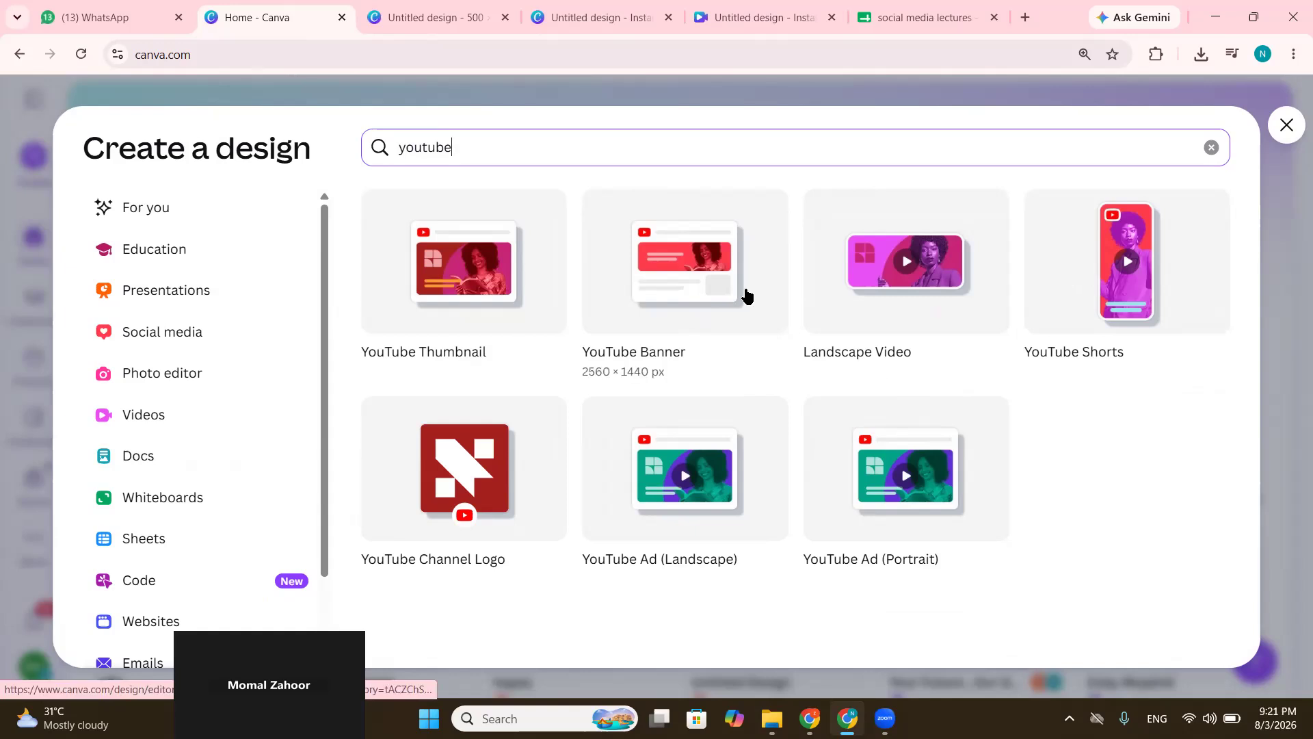
pyautogui.click(478, 274)
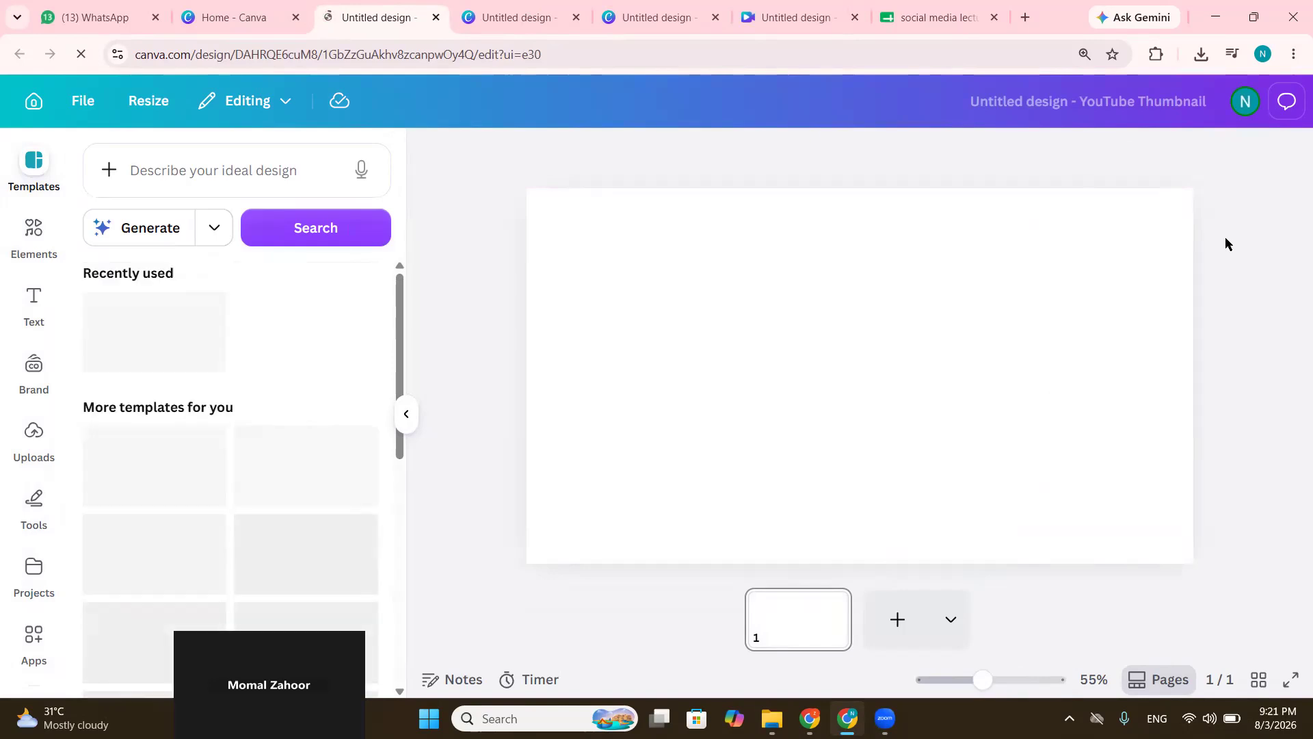
# Go back to the design type search on the home page and look up "logo" formats
pyautogui.click(222, 22)
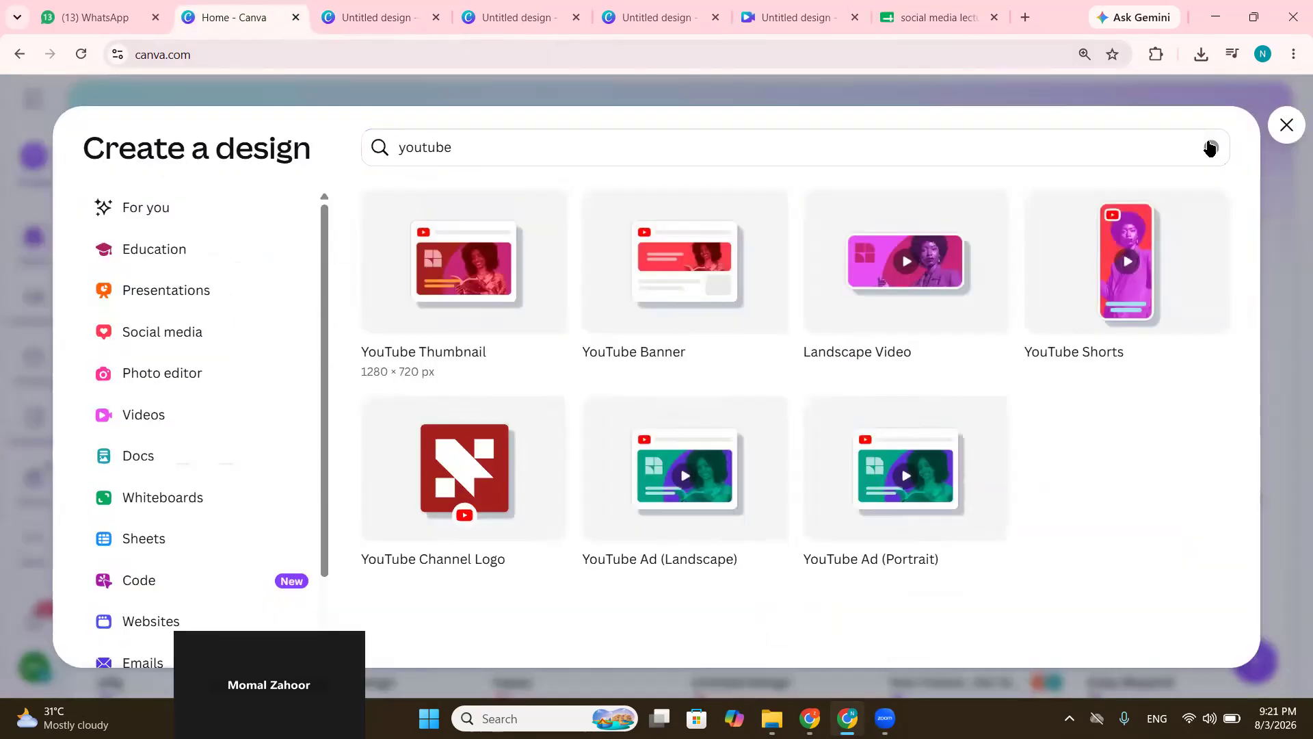
pyautogui.click(1208, 147)
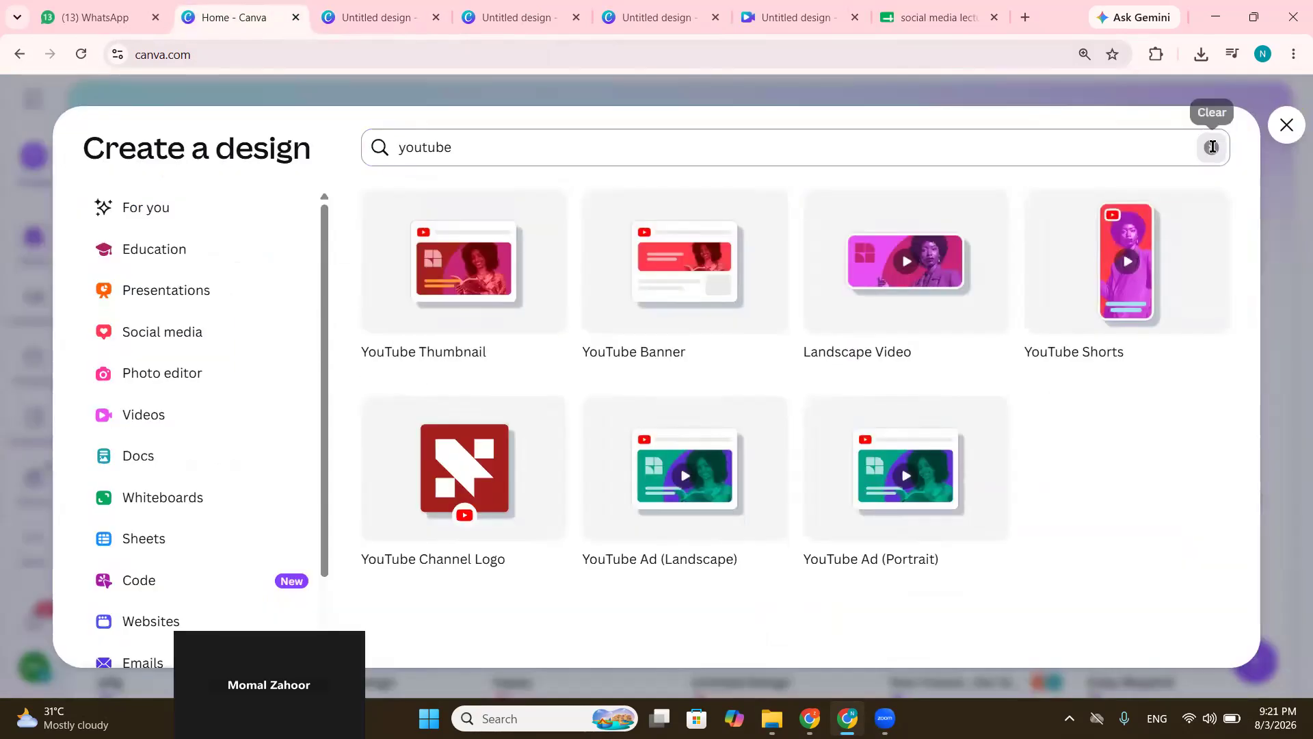
pyautogui.write('logo')
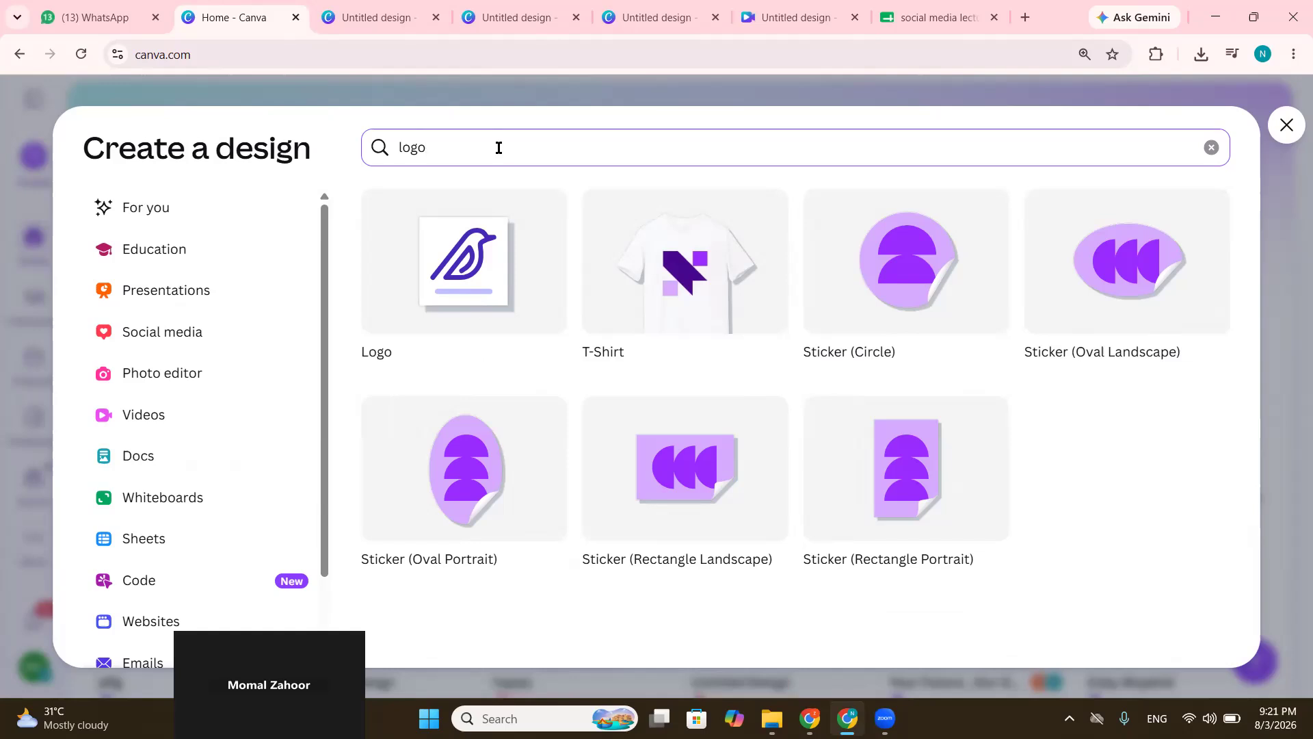
# Search the design types for "website banner" and create a blank Banner (Landscape) design
pyautogui.press('BackSpace')
pyautogui.press('BackSpace')
pyautogui.press('BackSpace')
pyautogui.press('BackSpace')
pyautogui.write('w')
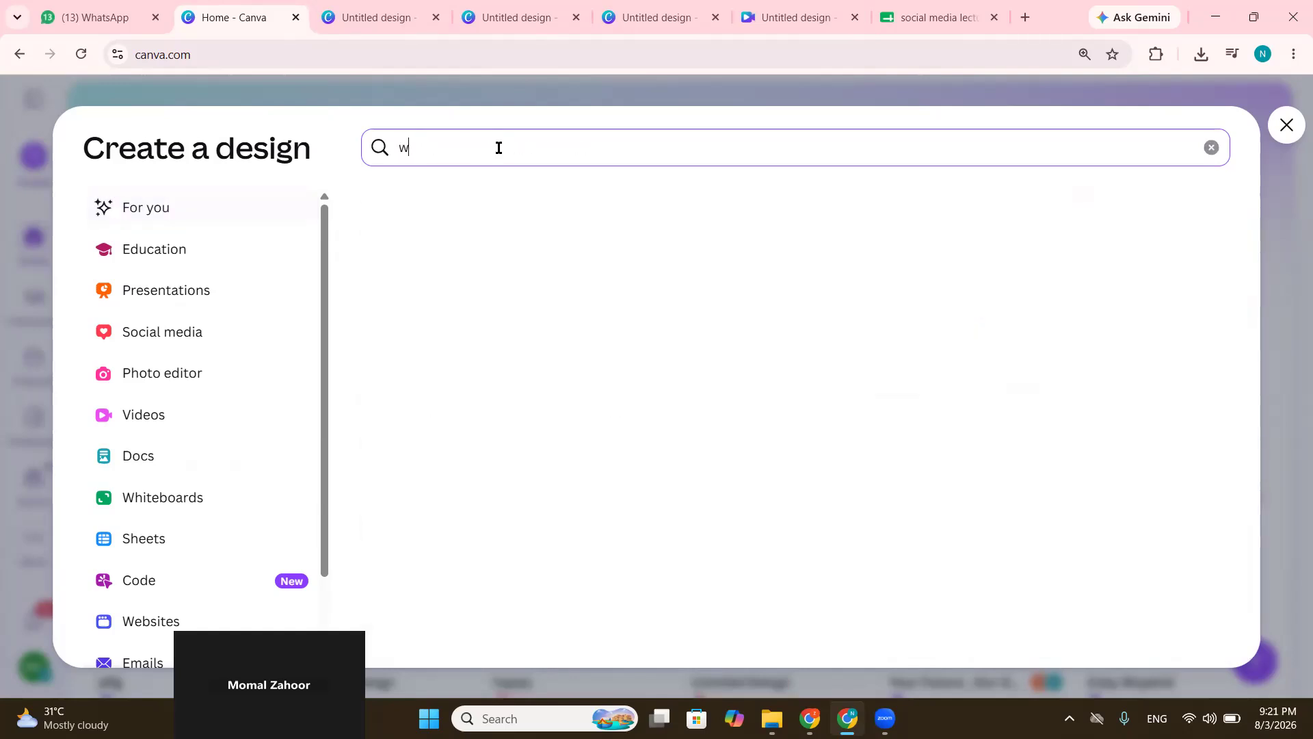
pyautogui.write('ebsite')
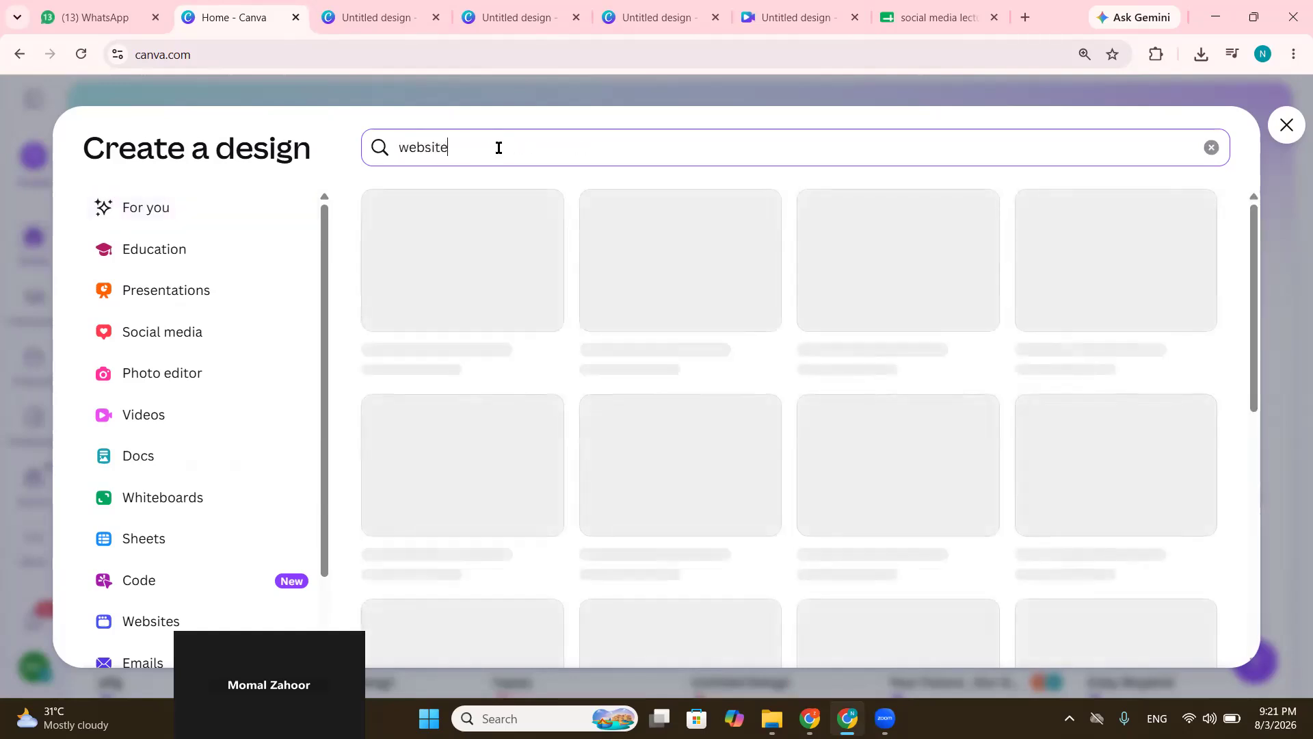
pyautogui.write(' banner')
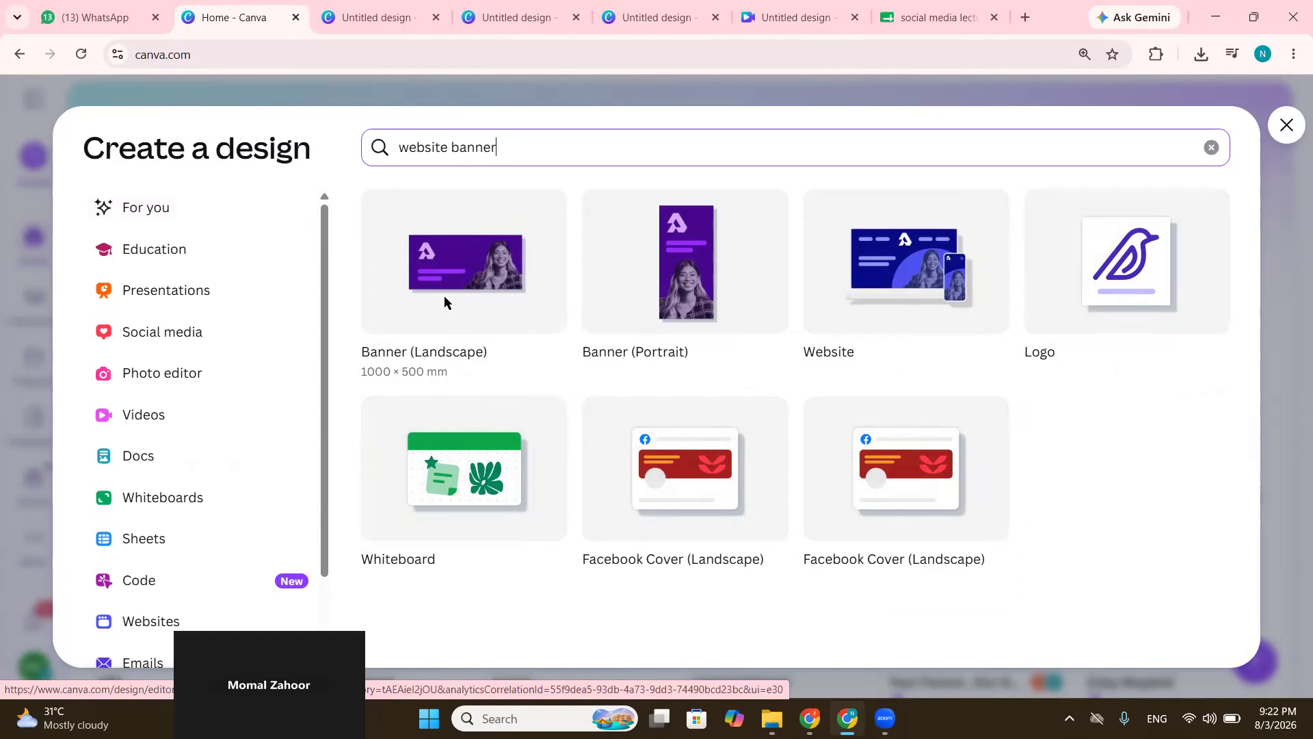
pyautogui.click(444, 296)
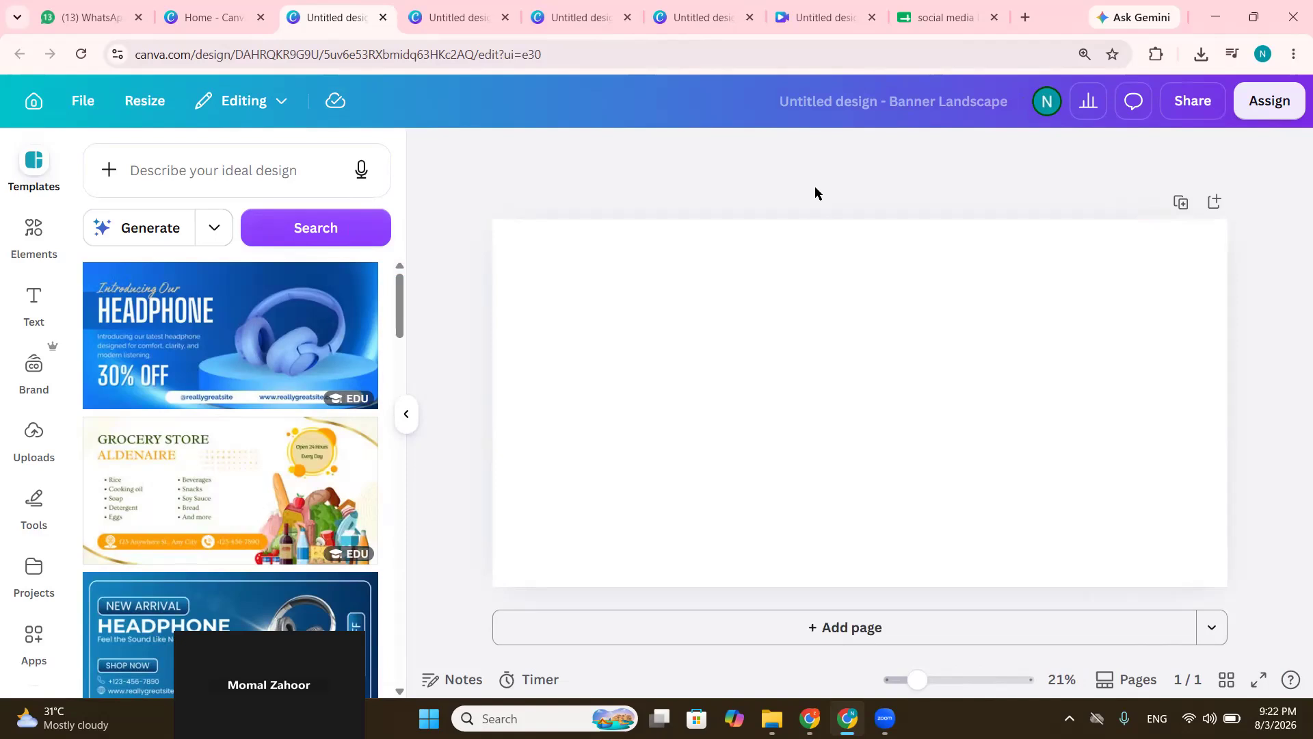
# Switch to the blank 500 x 700 px design and search its templates for "makeup"
pyautogui.click(715, 21)
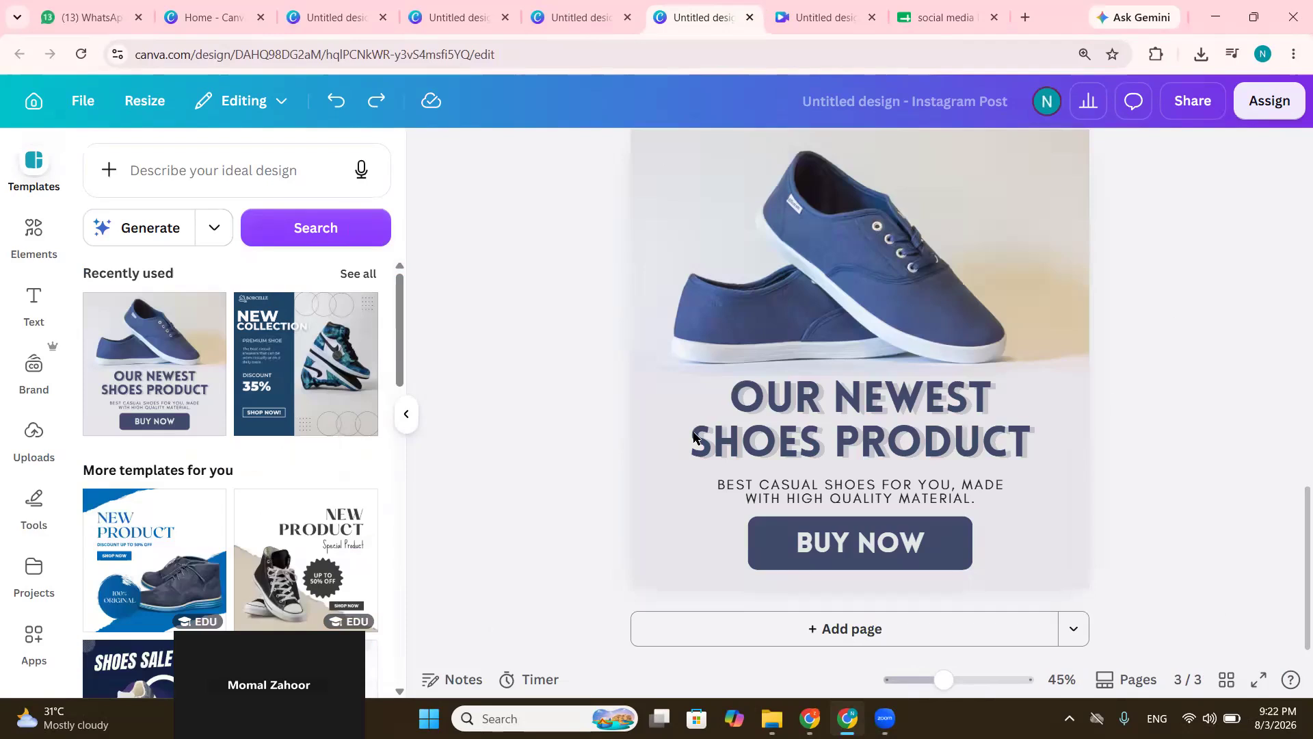
pyautogui.hotkey('ctrl', 'shift', 'Tab')
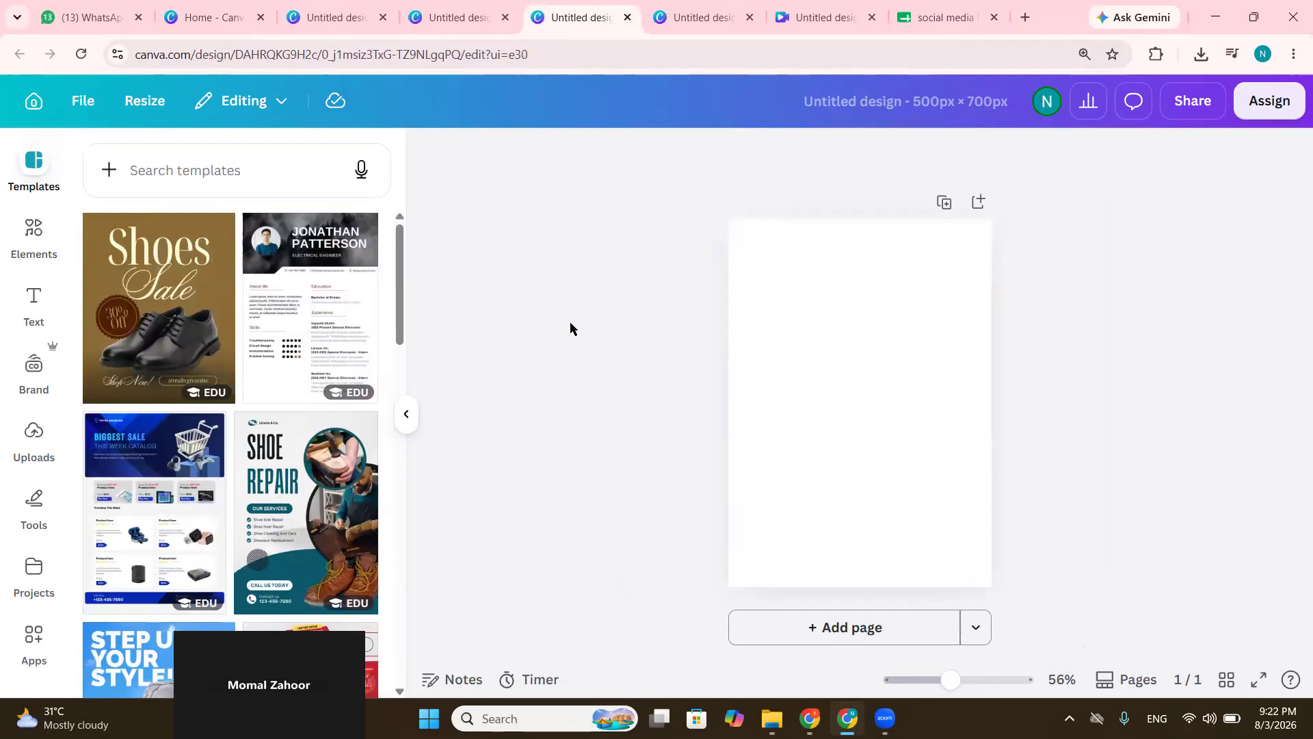
pyautogui.click(972, 298)
pyautogui.click(30, 160)
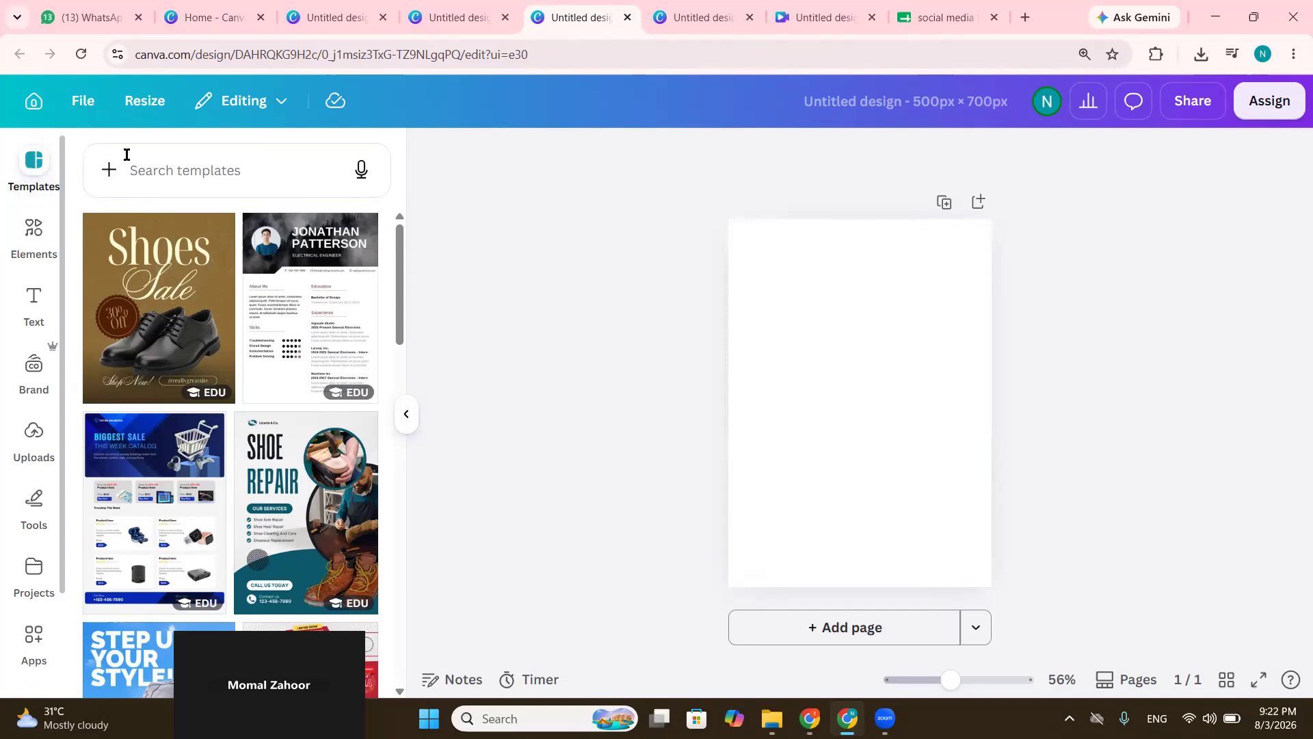
pyautogui.click(167, 170)
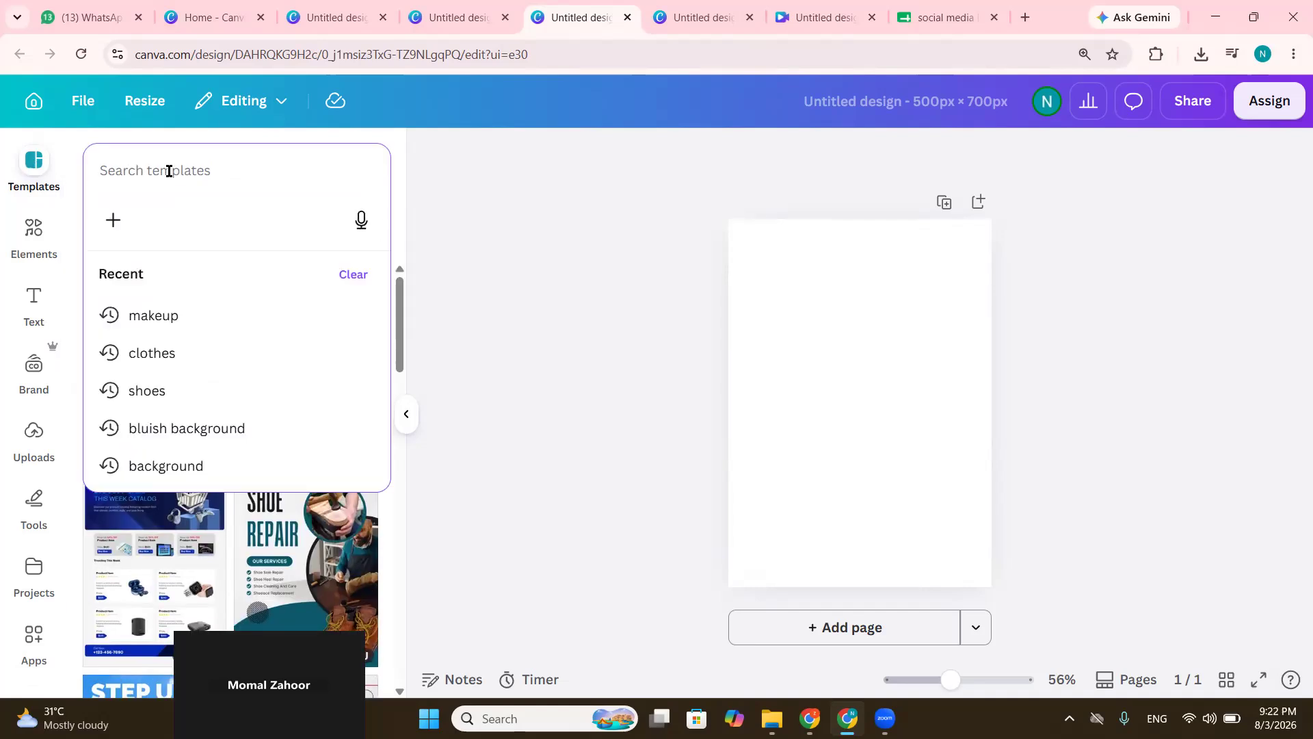
pyautogui.write('m')
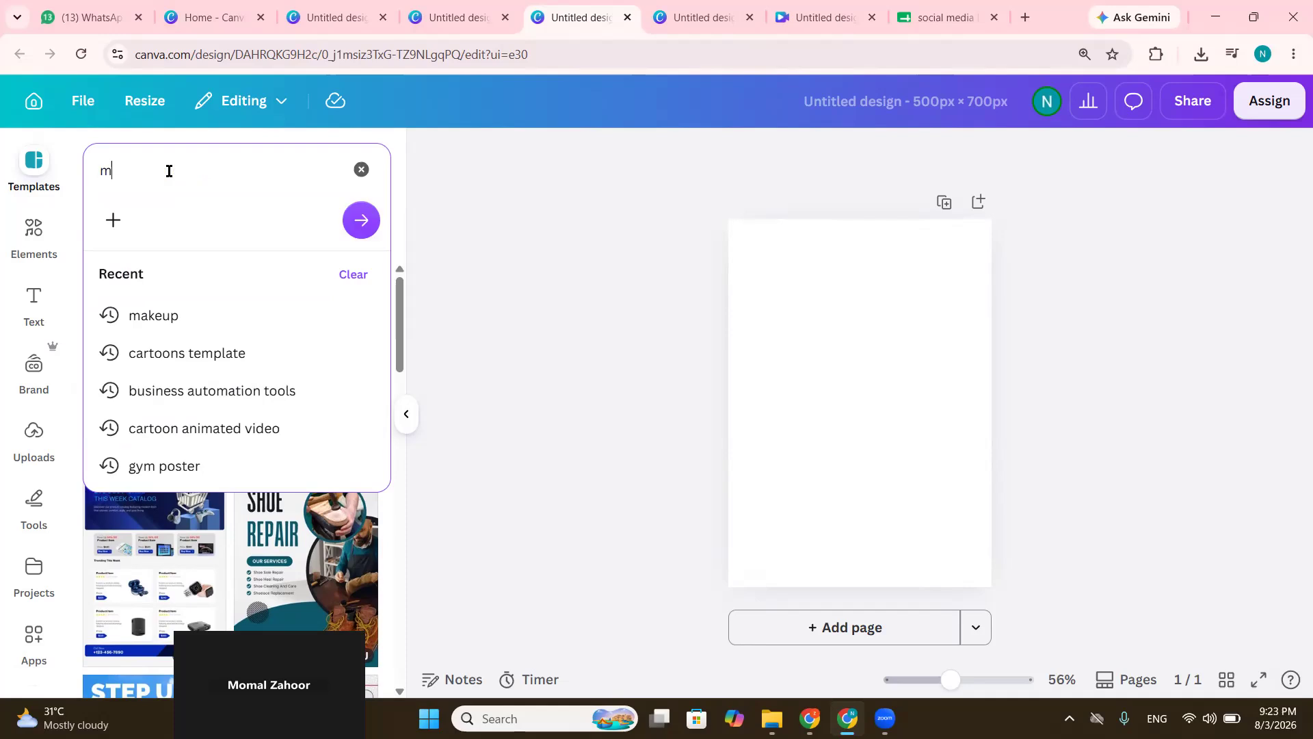
pyautogui.write('akeup')
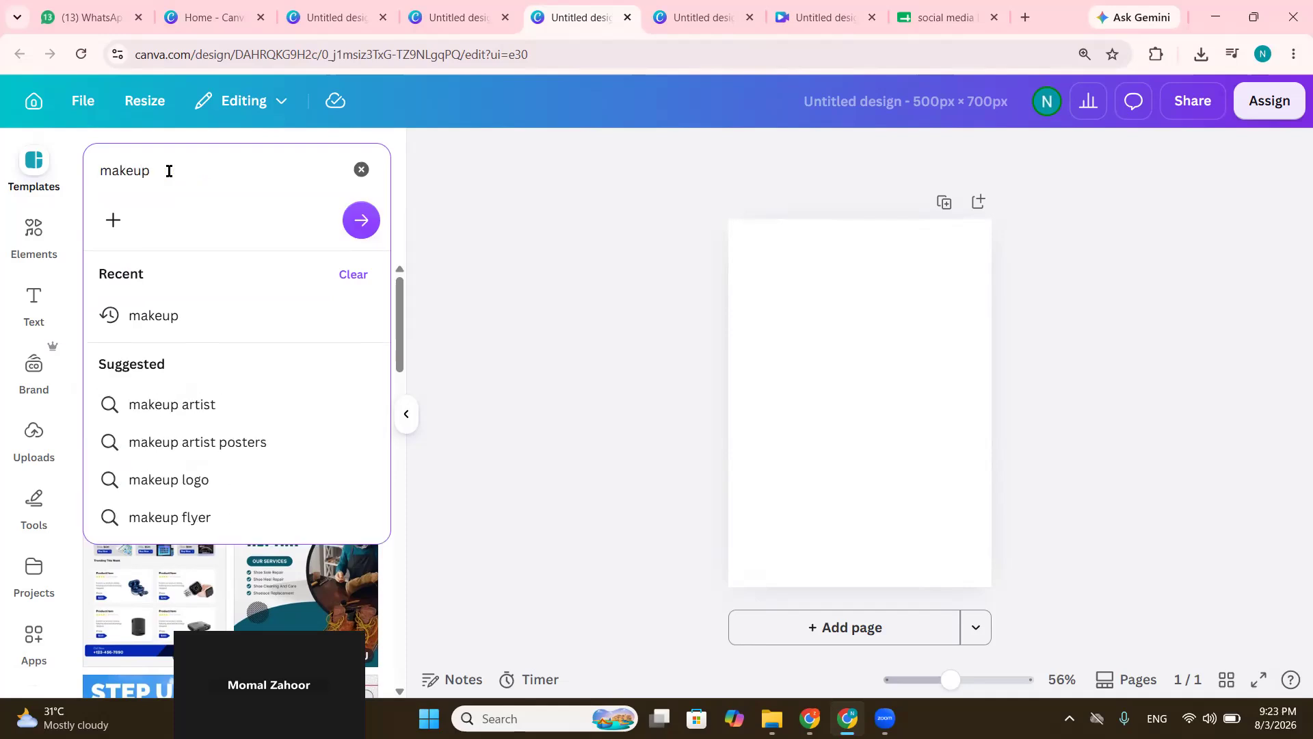
pyautogui.press('Return')
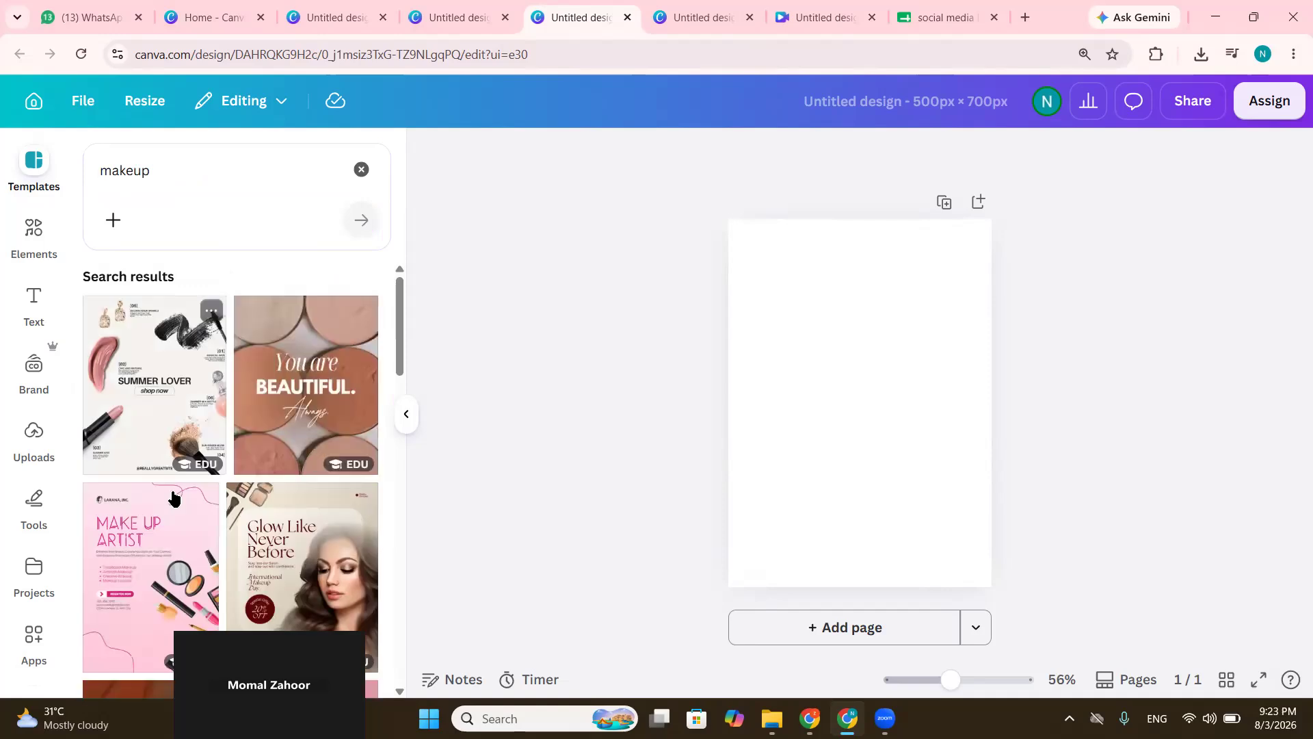
# Apply the brown "Every Bride Deserves to Shine" bridal makeup template to the blank page
pyautogui.scroll(-2, 262, 506)
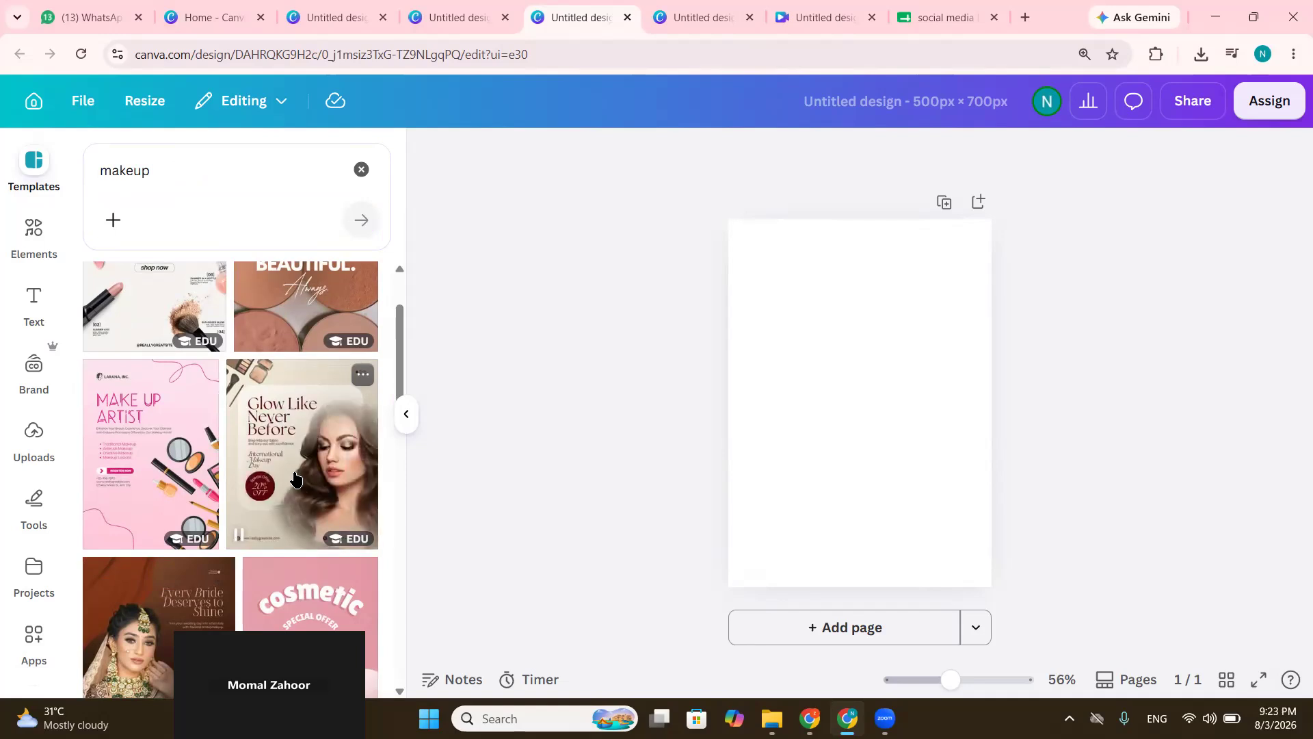
pyautogui.scroll(-4, 295, 478)
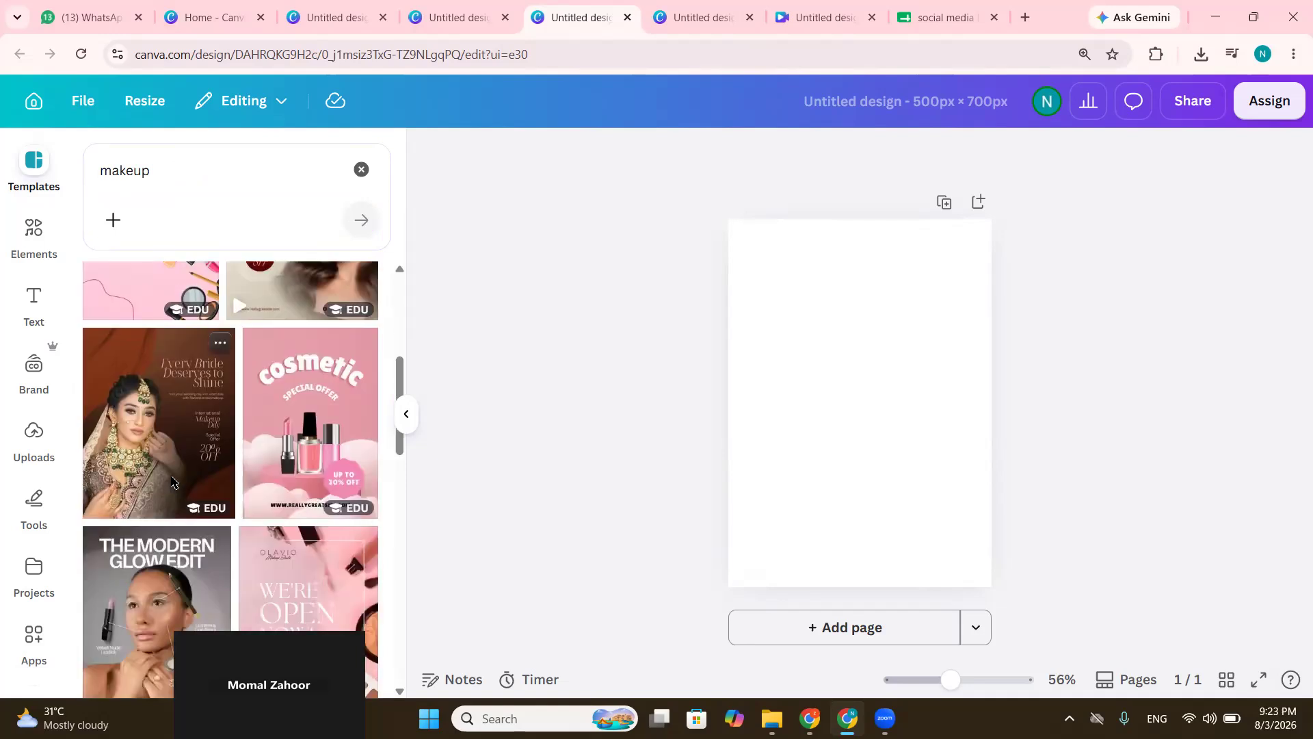
pyautogui.click(171, 483)
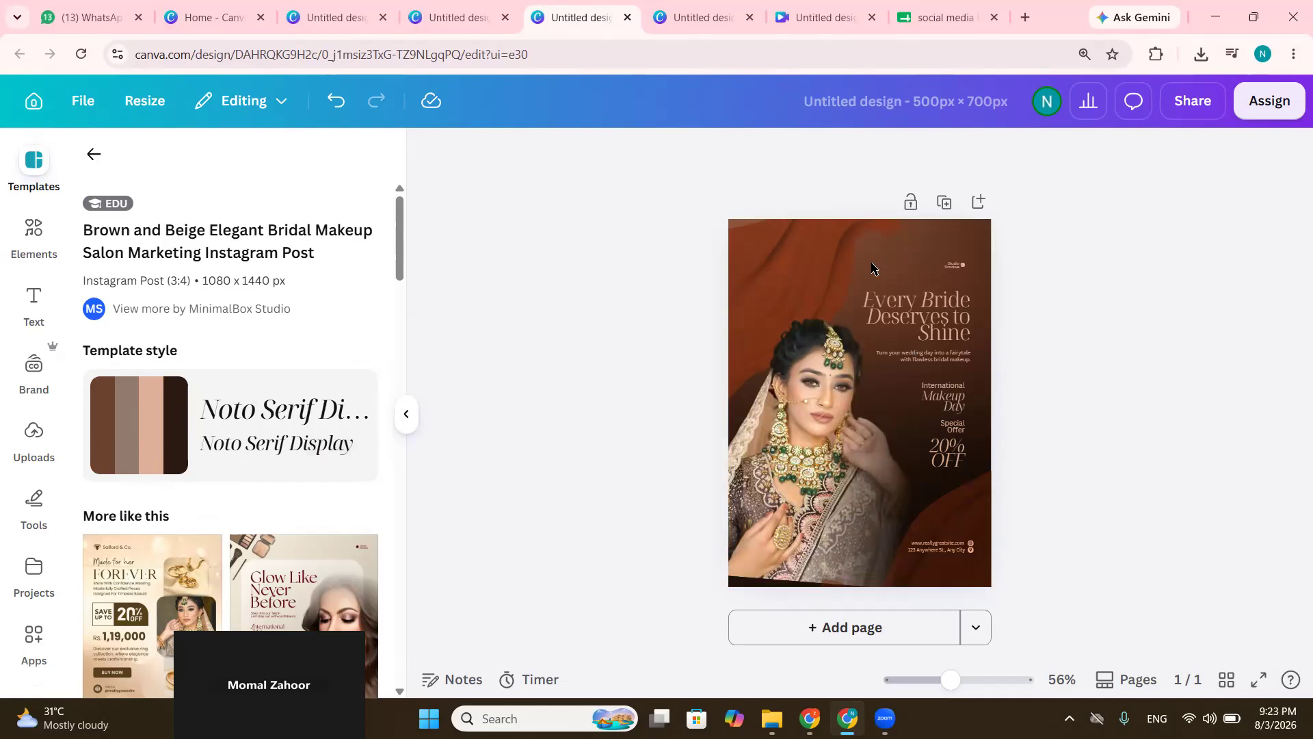
# Remove the "Studio Shodwe" placeholder logo above the headline and bring up the uploaded images
pyautogui.click(949, 267)
pyautogui.scroll(3, 949, 268)
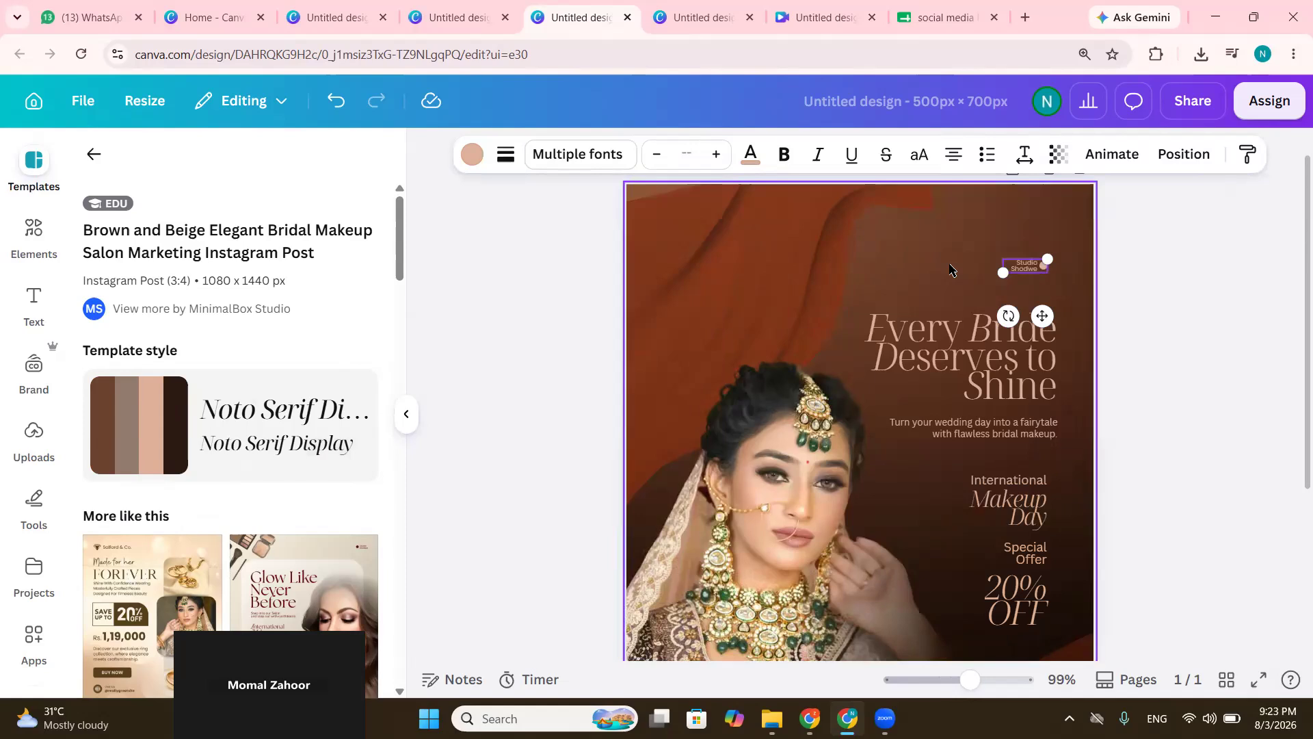
pyautogui.scroll(2, 949, 268)
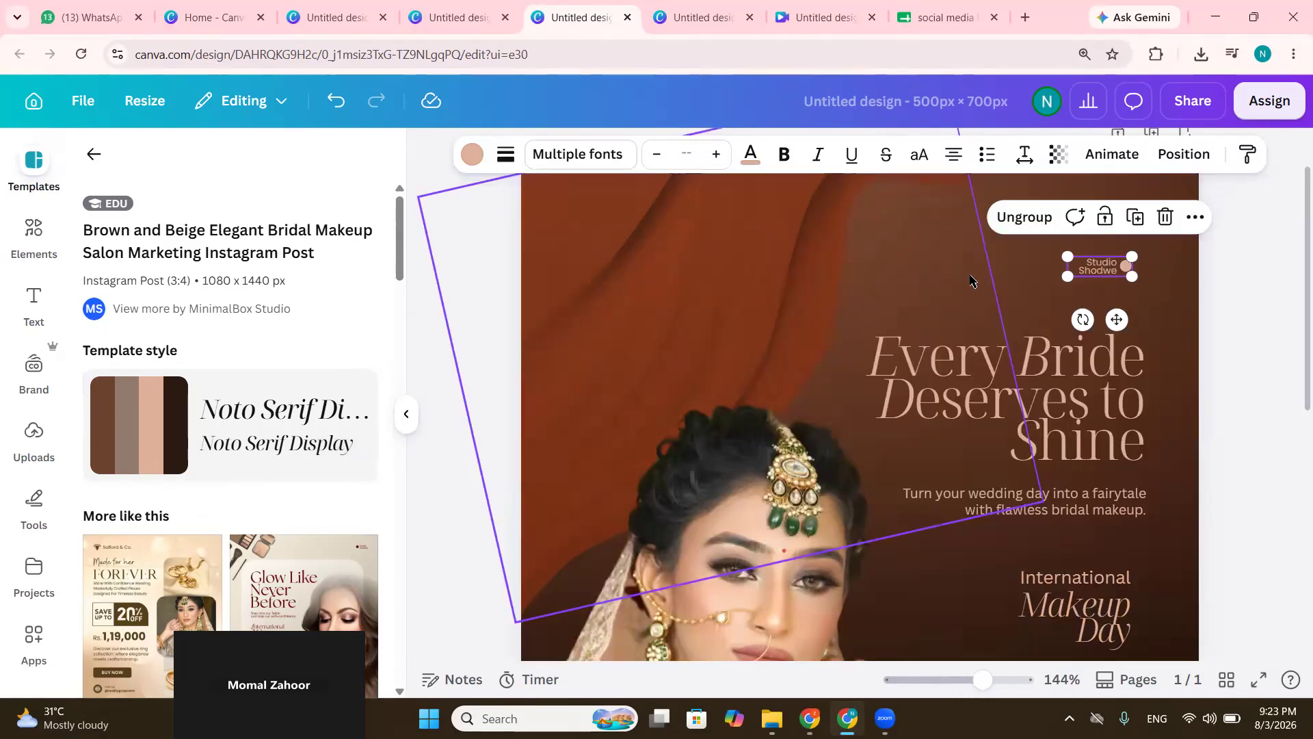
pyautogui.scroll(-1, 970, 280)
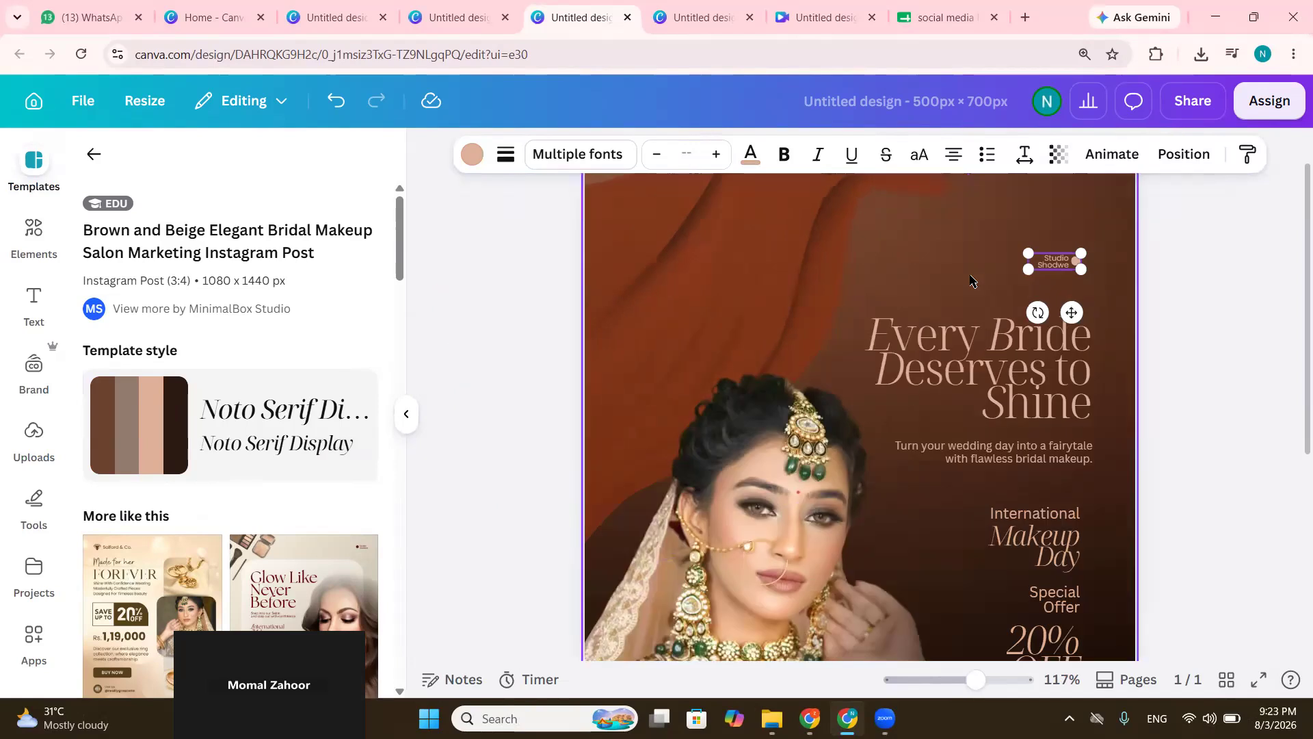
pyautogui.scroll(1, 970, 279)
pyautogui.scroll(-2, 970, 279)
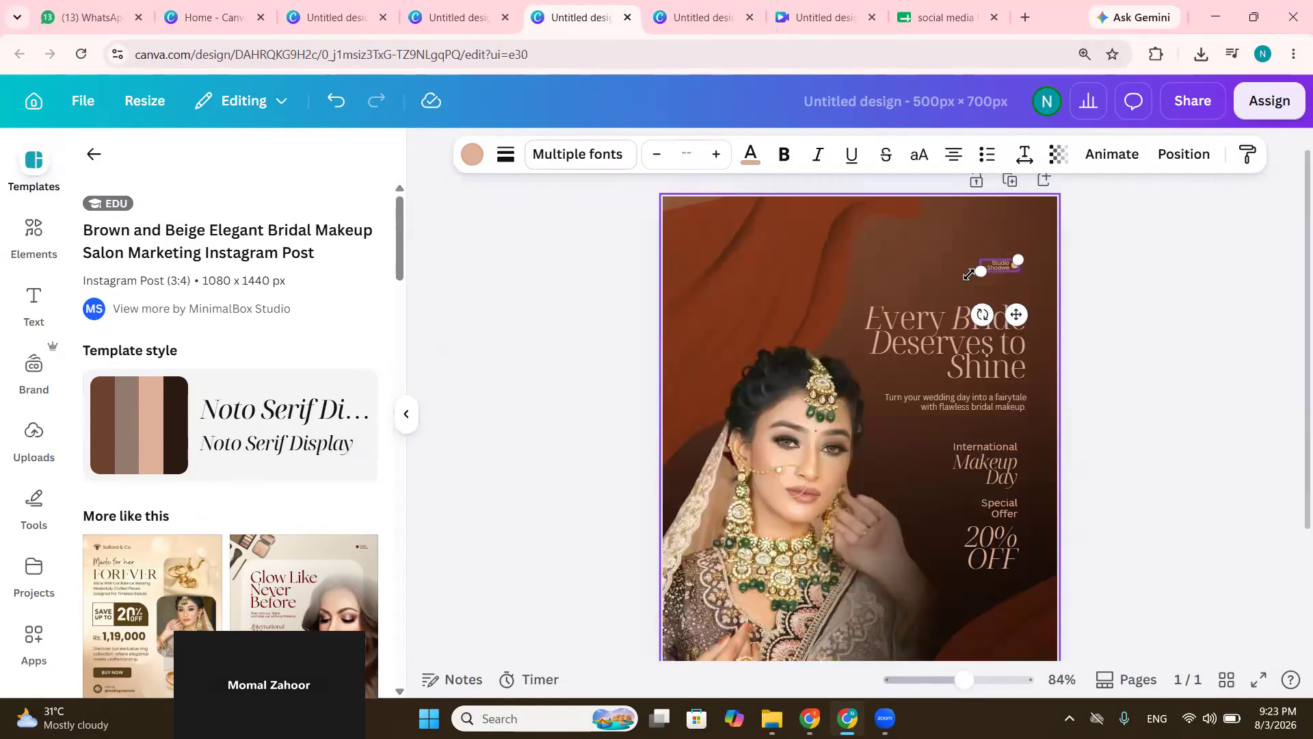
pyautogui.scroll(-1, 979, 271)
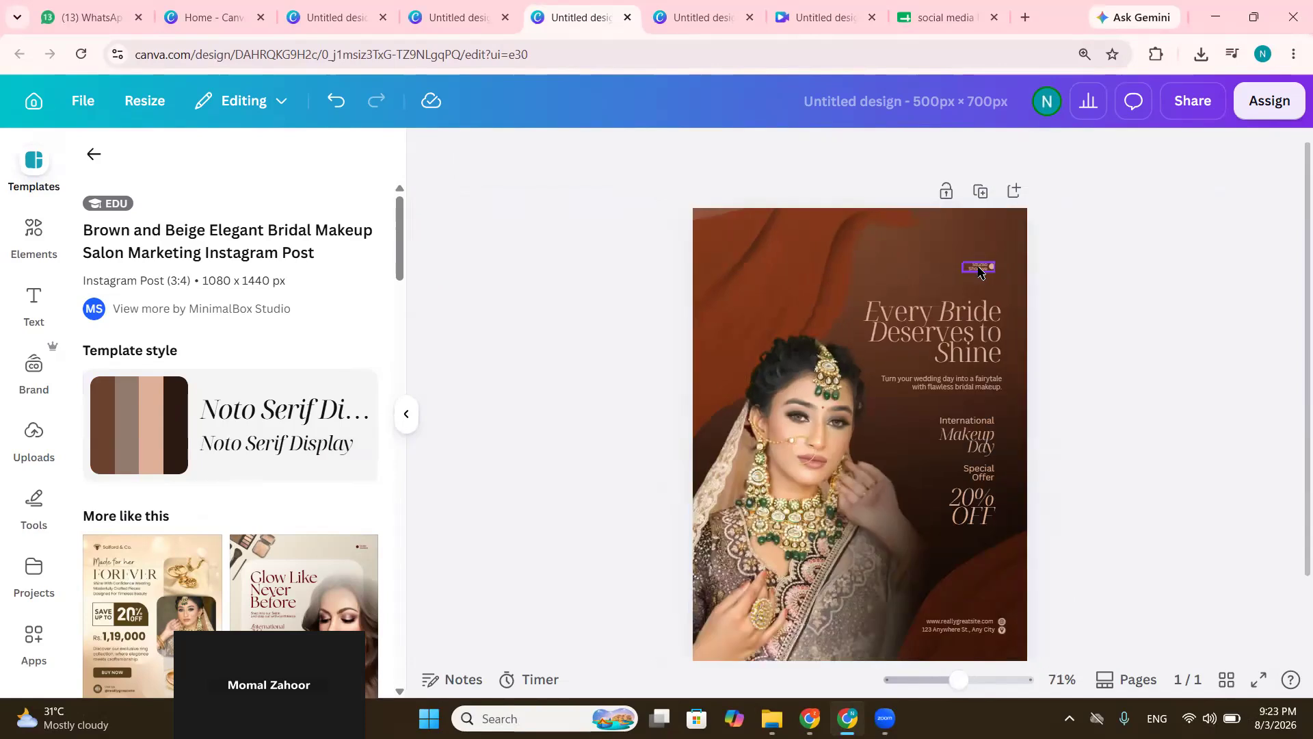
pyautogui.click(28, 446)
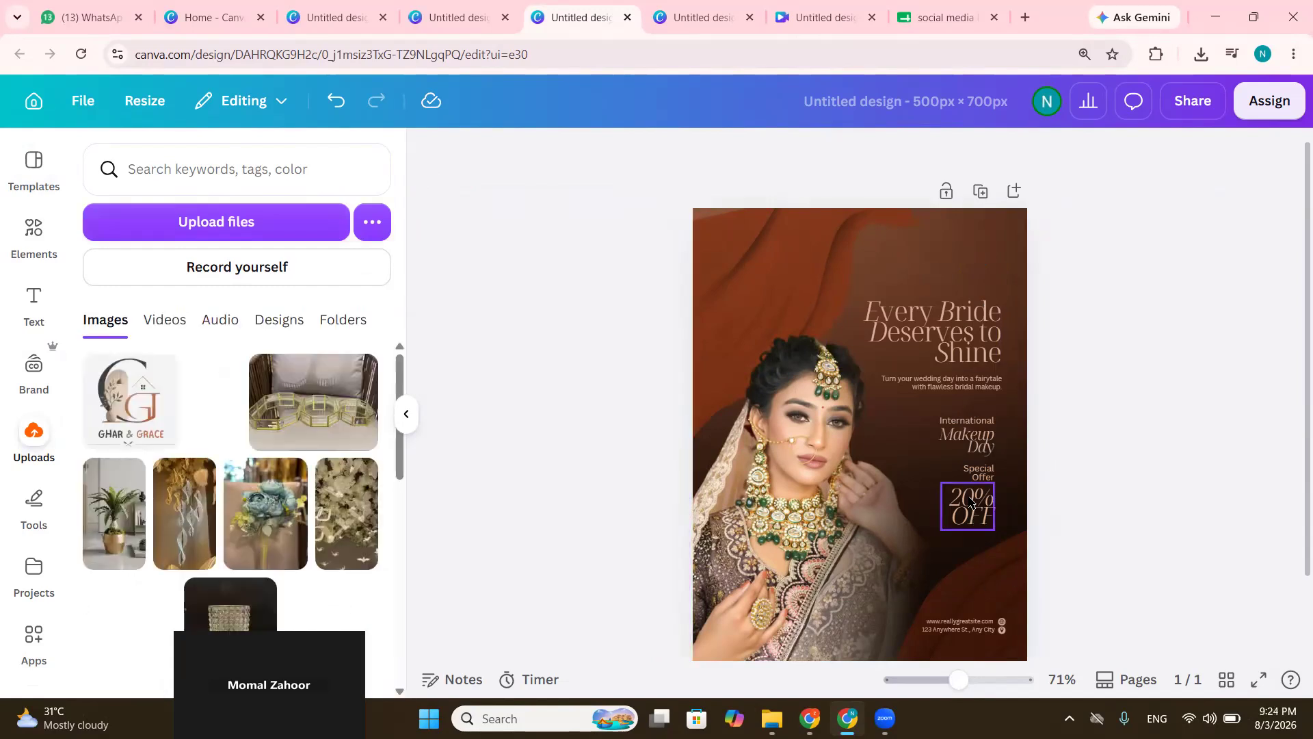
# Change the special offer discount text to "40% OFF"
pyautogui.click(970, 501)
pyautogui.click(969, 496)
pyautogui.click(969, 497)
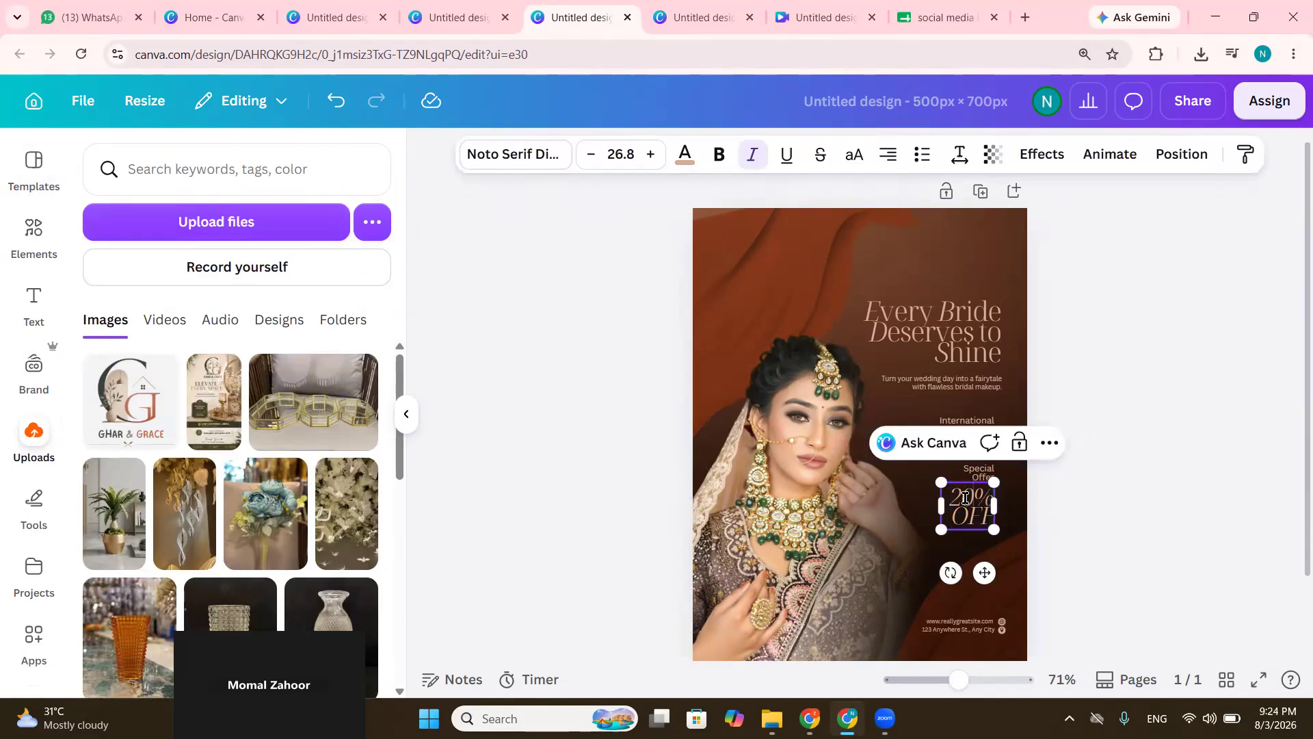
pyautogui.press('BackSpace')
pyautogui.press('BackSpace')
pyautogui.write('40')
pyautogui.click(1078, 533)
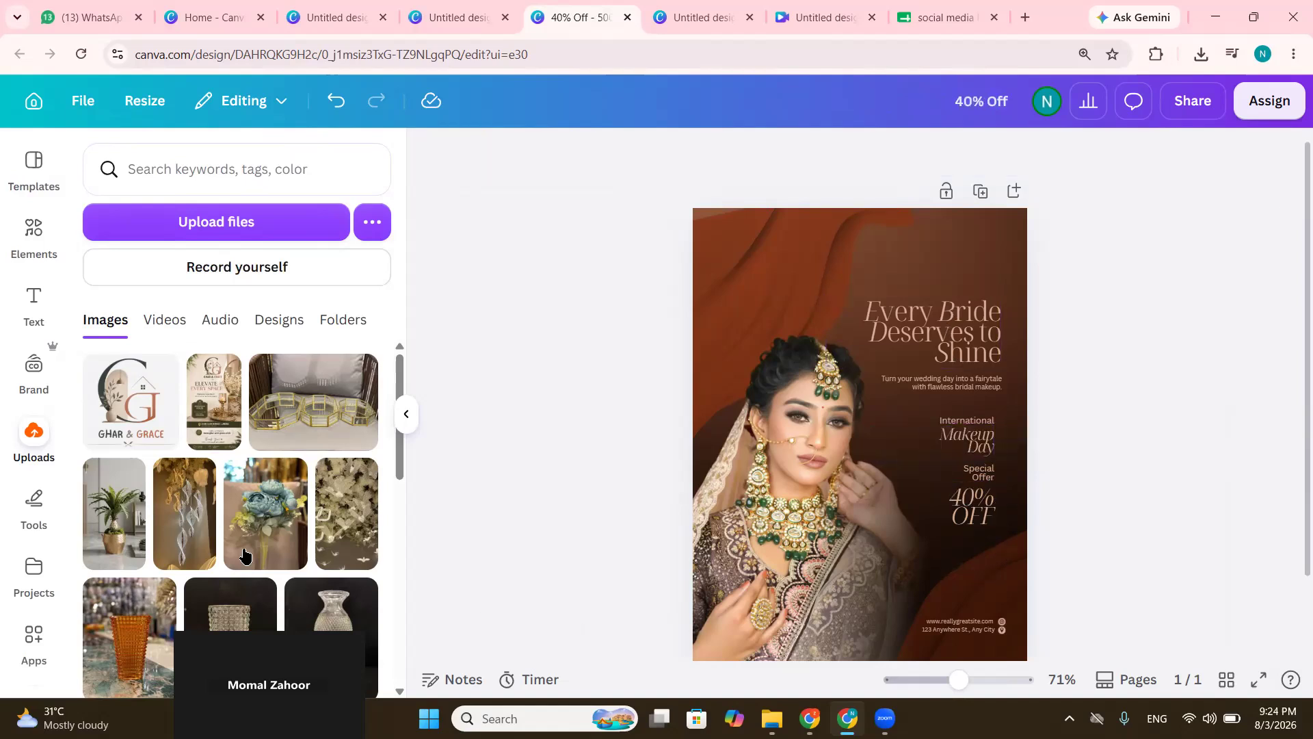
# Add the uploaded "Ghar & Grace" logo to the page, shrink it and place it above the headline's right end
pyautogui.click(132, 422)
pyautogui.moveTo(844, 405); pyautogui.dragTo(848, 263)
pyautogui.moveTo(847, 312); pyautogui.dragTo(974, 257)
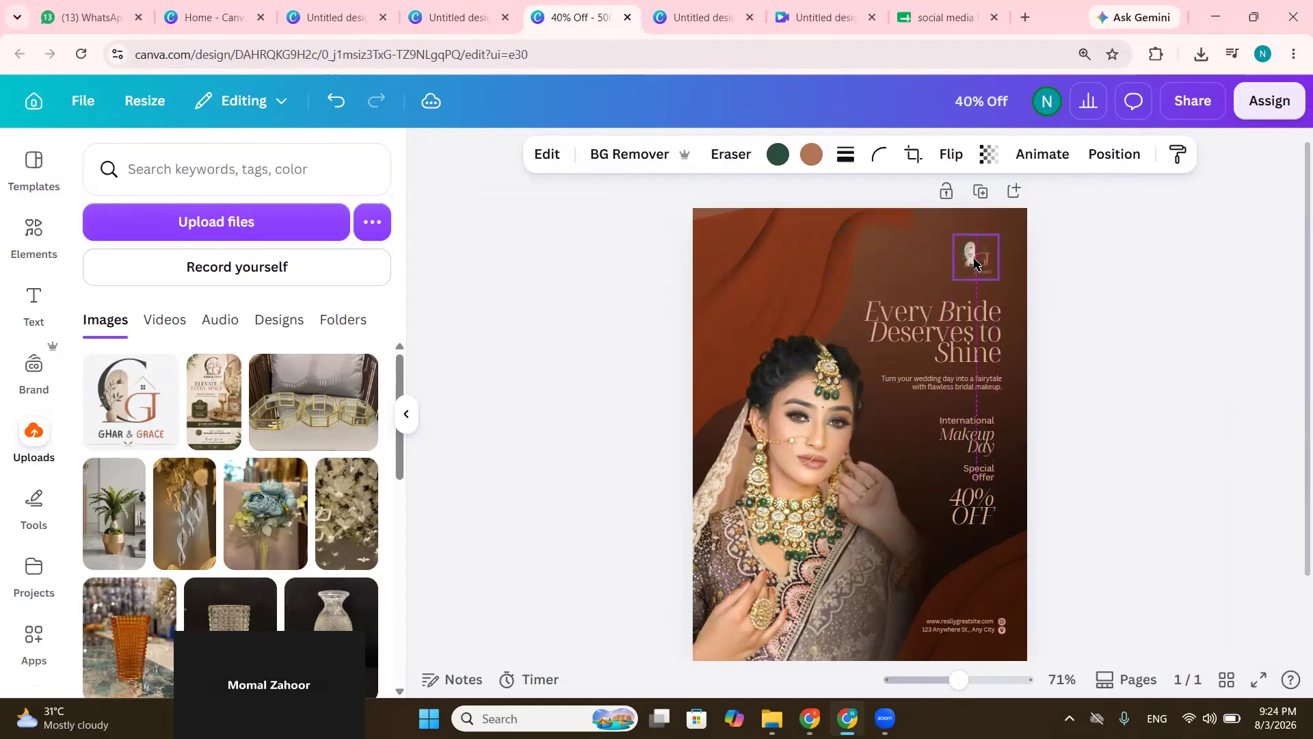
pyautogui.click(1072, 342)
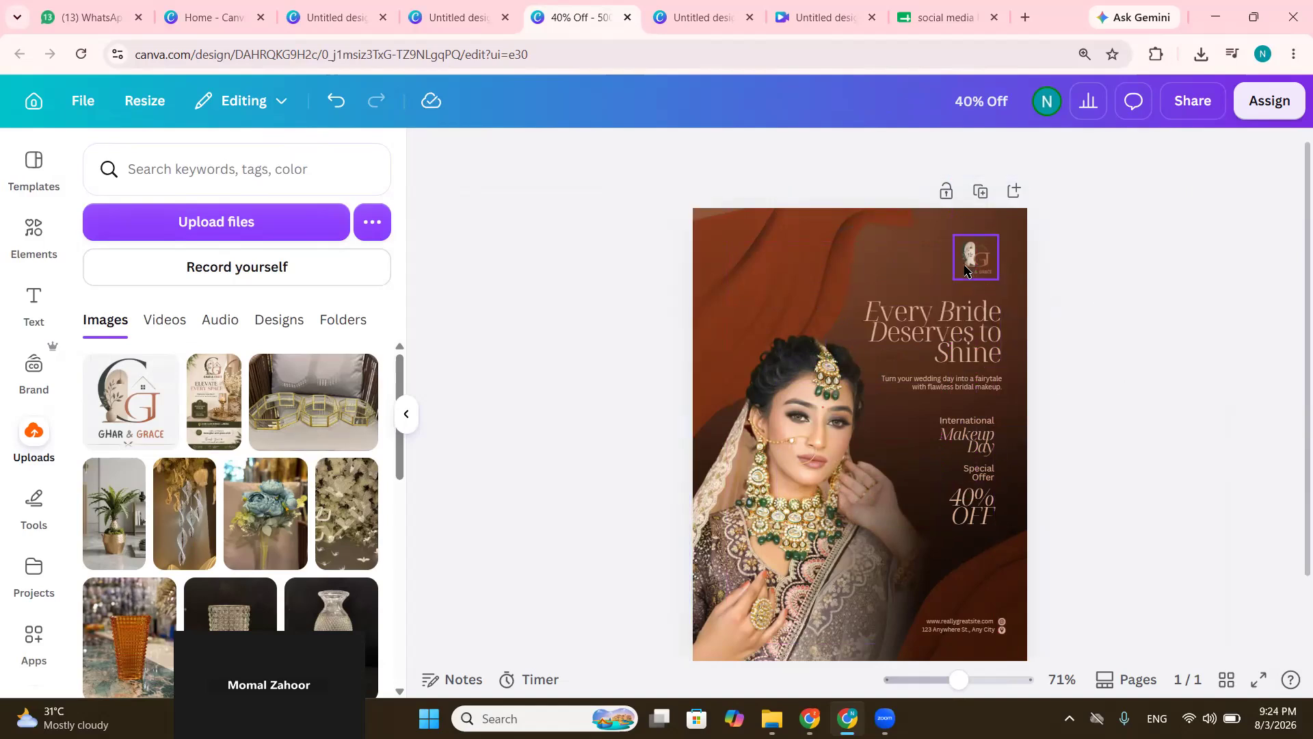
pyautogui.click(959, 323)
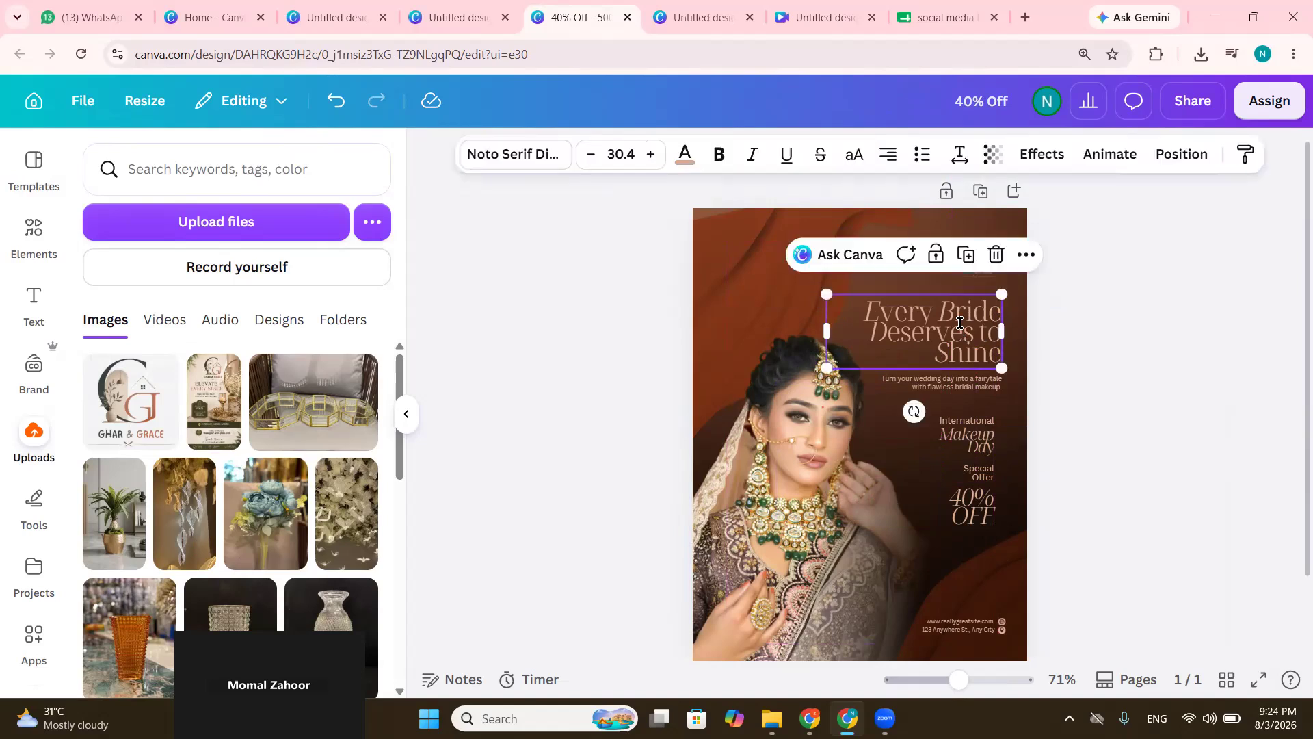
pyautogui.click(959, 322)
pyautogui.click(1080, 348)
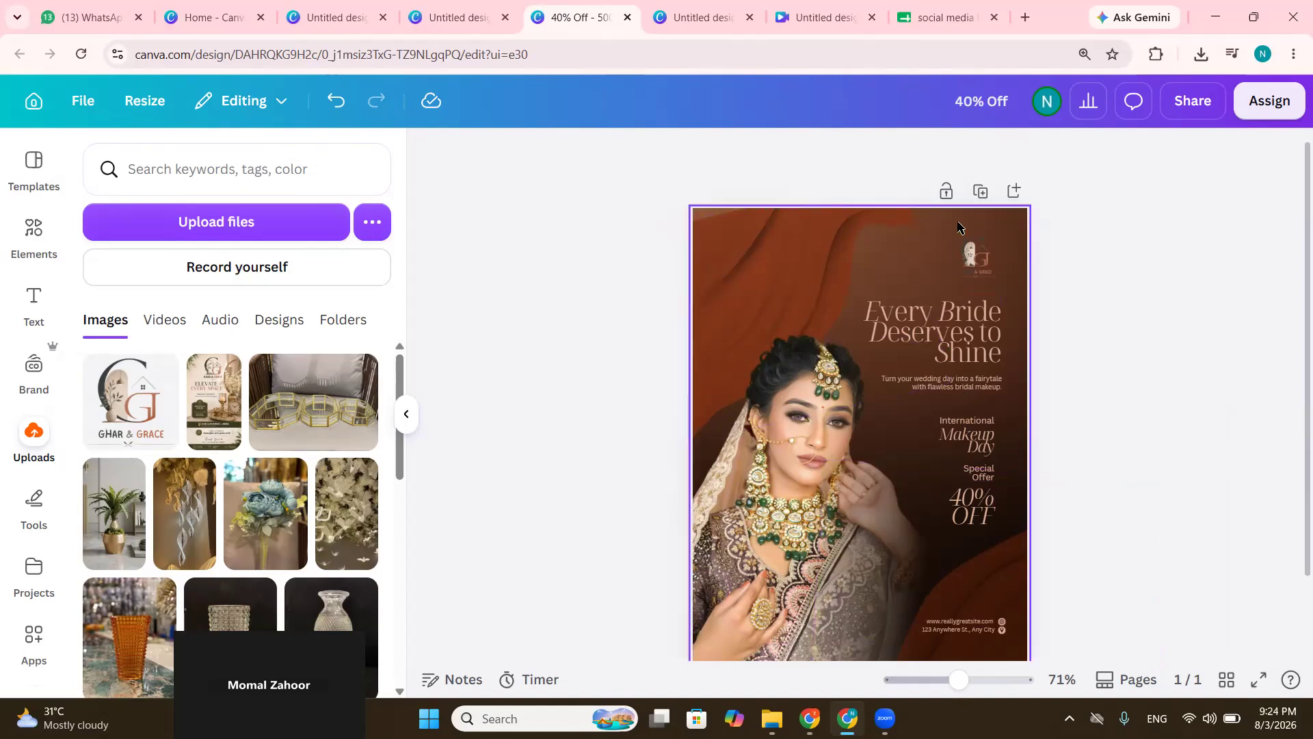
# Try shifting the red fabric image behind the bride, and undo the move
pyautogui.click(832, 285)
pyautogui.moveTo(832, 284); pyautogui.dragTo(786, 298)
pyautogui.hotkey('ctrl', 'z')
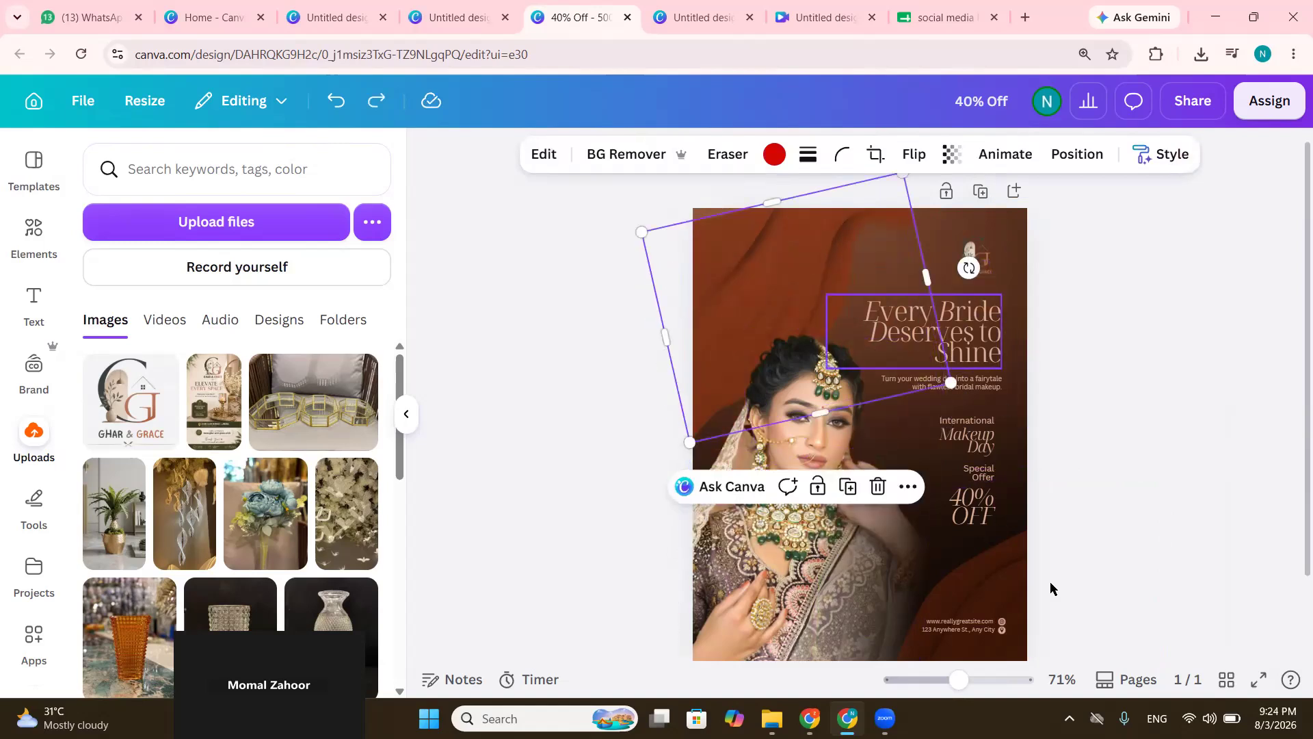
pyautogui.click(1074, 571)
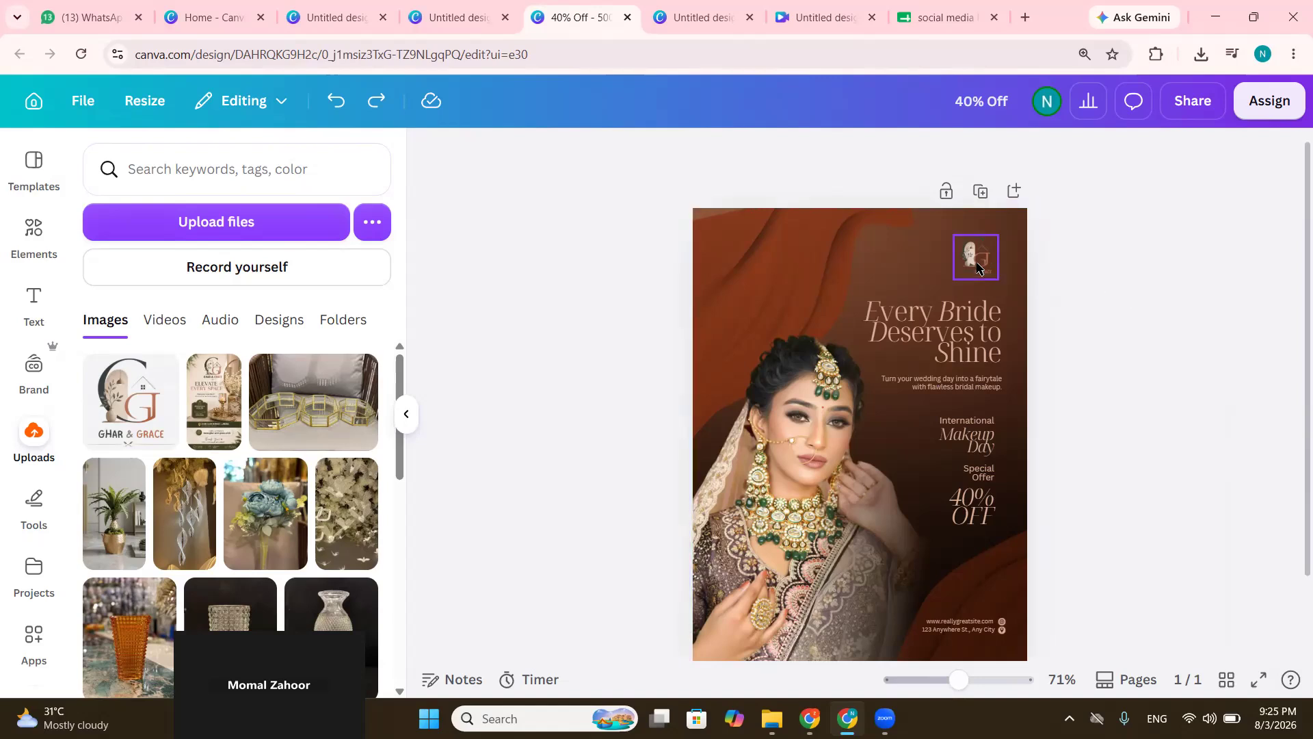
pyautogui.click(976, 268)
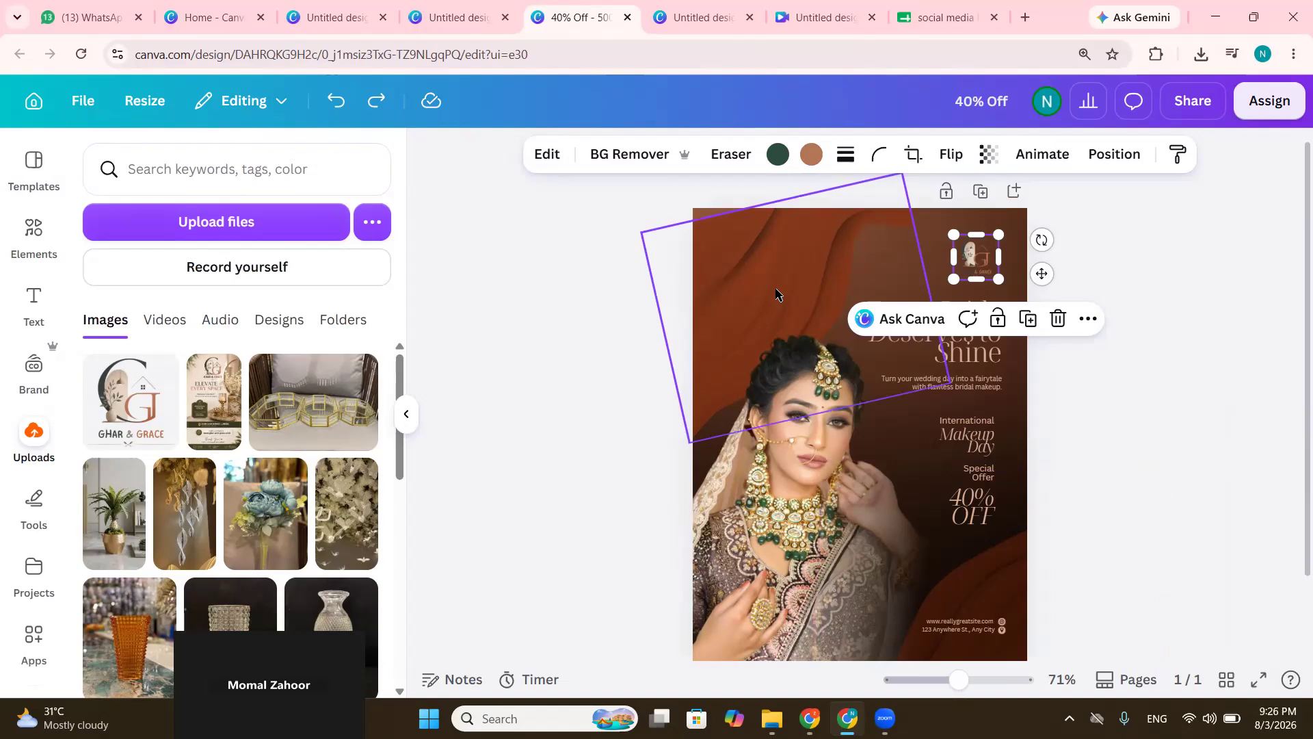
pyautogui.click(590, 574)
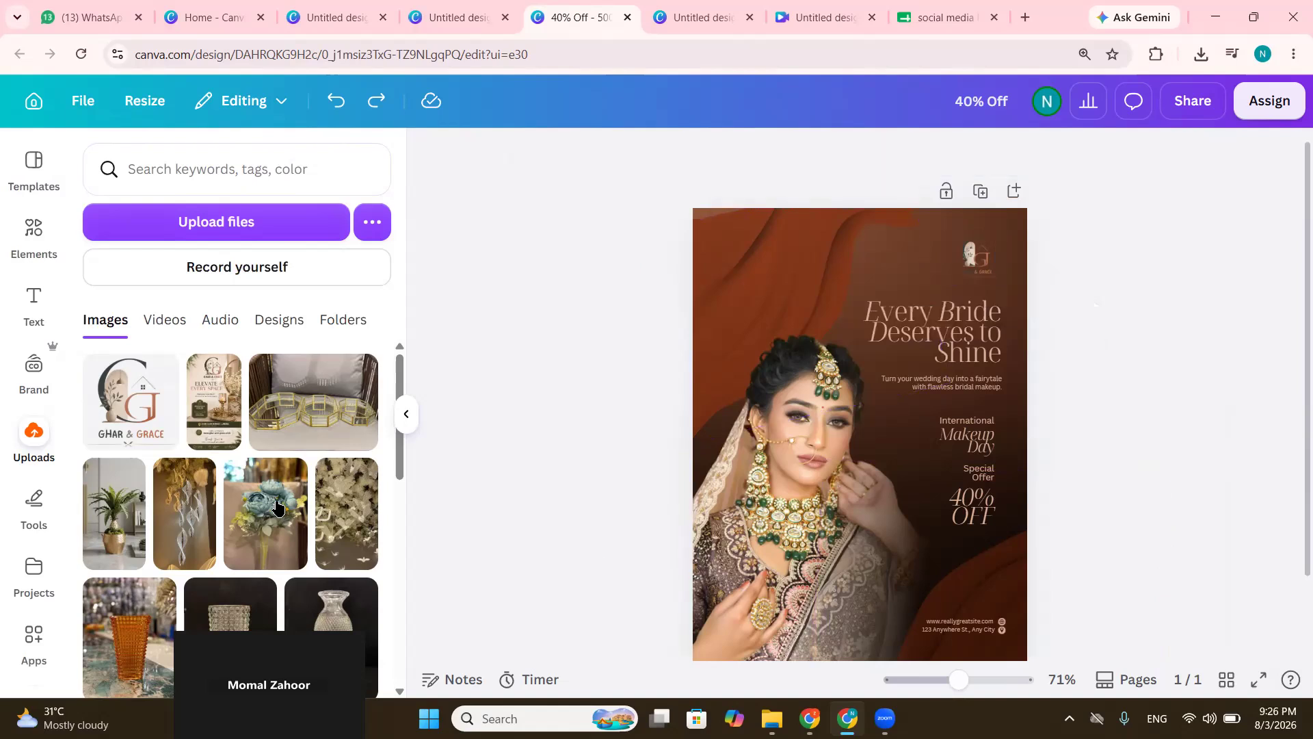
# Place the uploaded blue flower photo over the bride as a trial, and delete it again
pyautogui.click(292, 507)
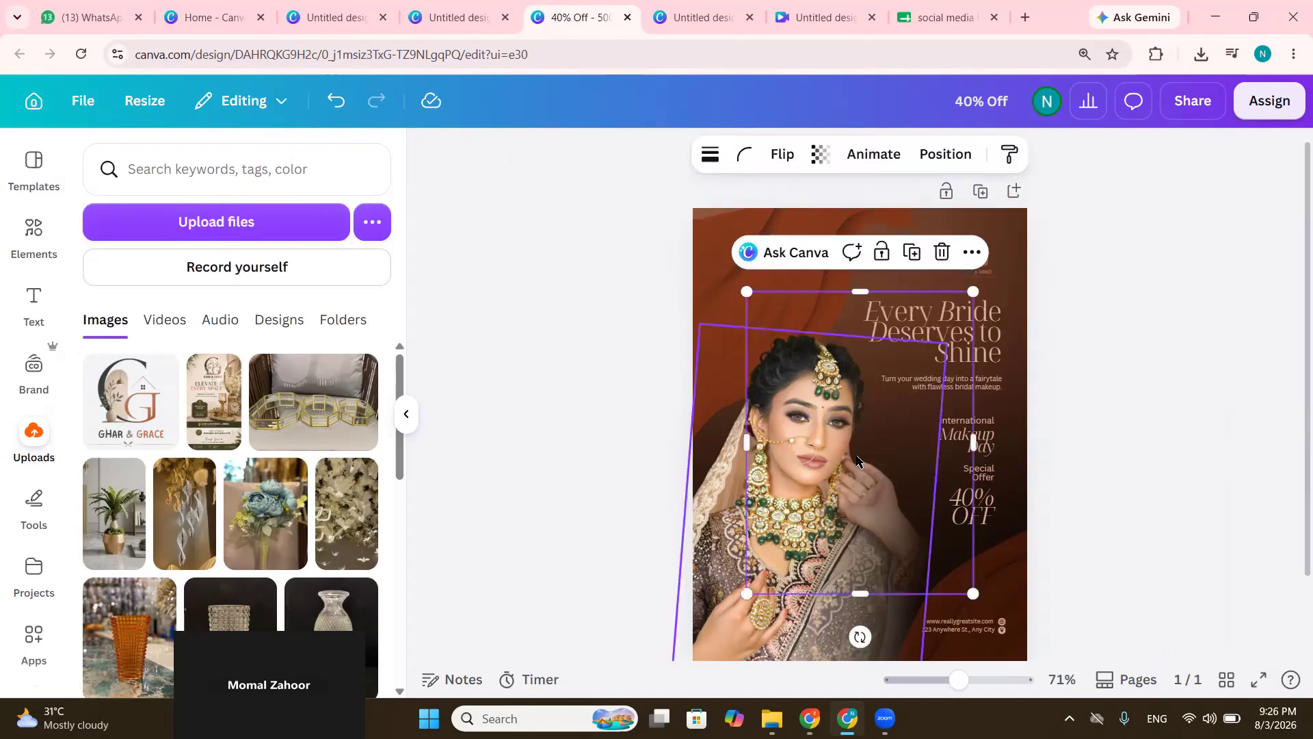
pyautogui.moveTo(843, 428); pyautogui.dragTo(789, 428)
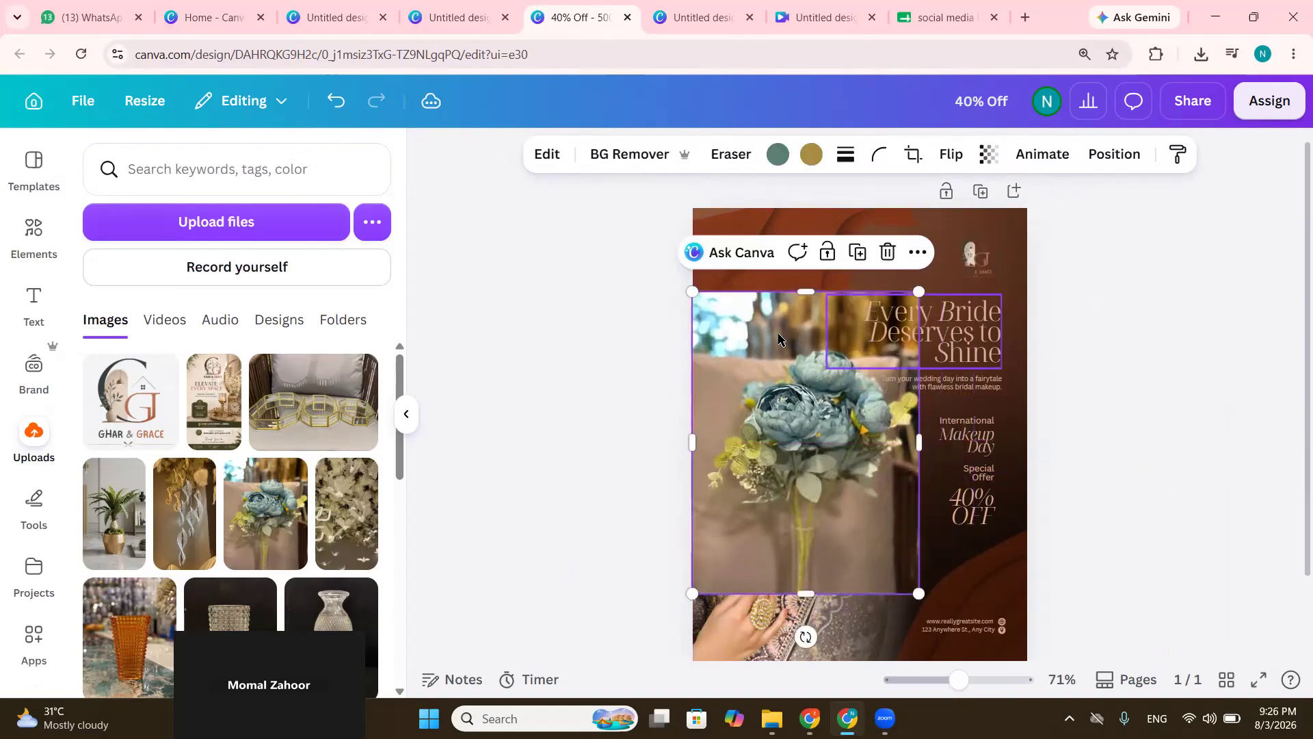
pyautogui.moveTo(763, 343)
pyautogui.mouseDown()
pyautogui.moveTo(802, 414)
pyautogui.moveTo(789, 435)
pyautogui.moveTo(768, 359)
pyautogui.moveTo(747, 360)
pyautogui.mouseUp()
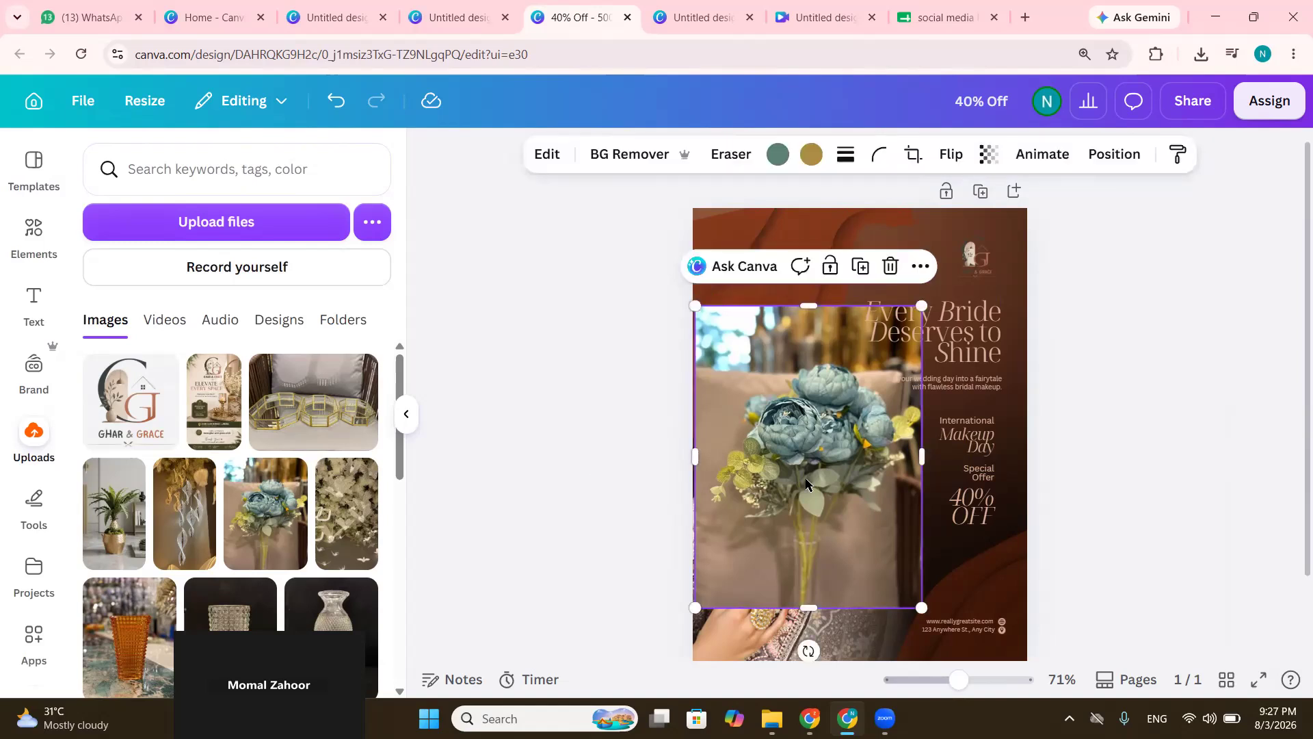
pyautogui.press('Delete')
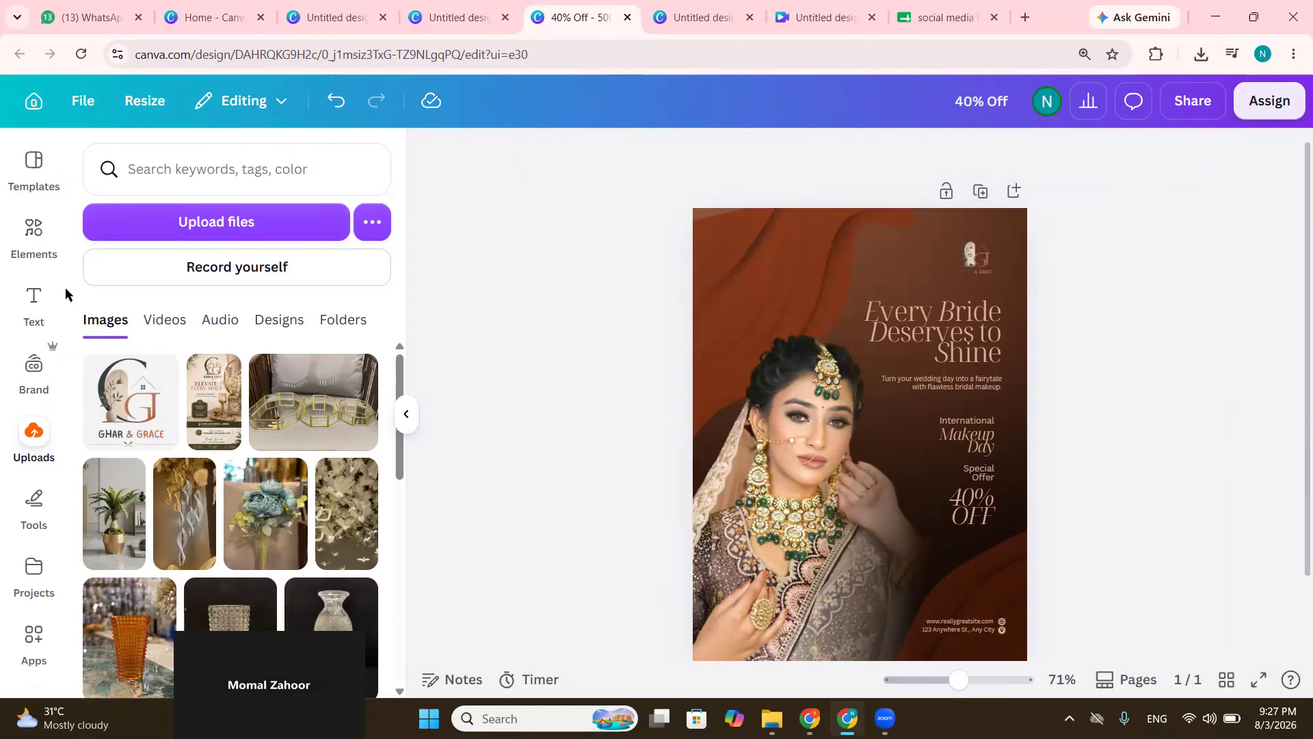
# Search the elements for "shape" and add the black circle graphic to the page
pyautogui.click(39, 246)
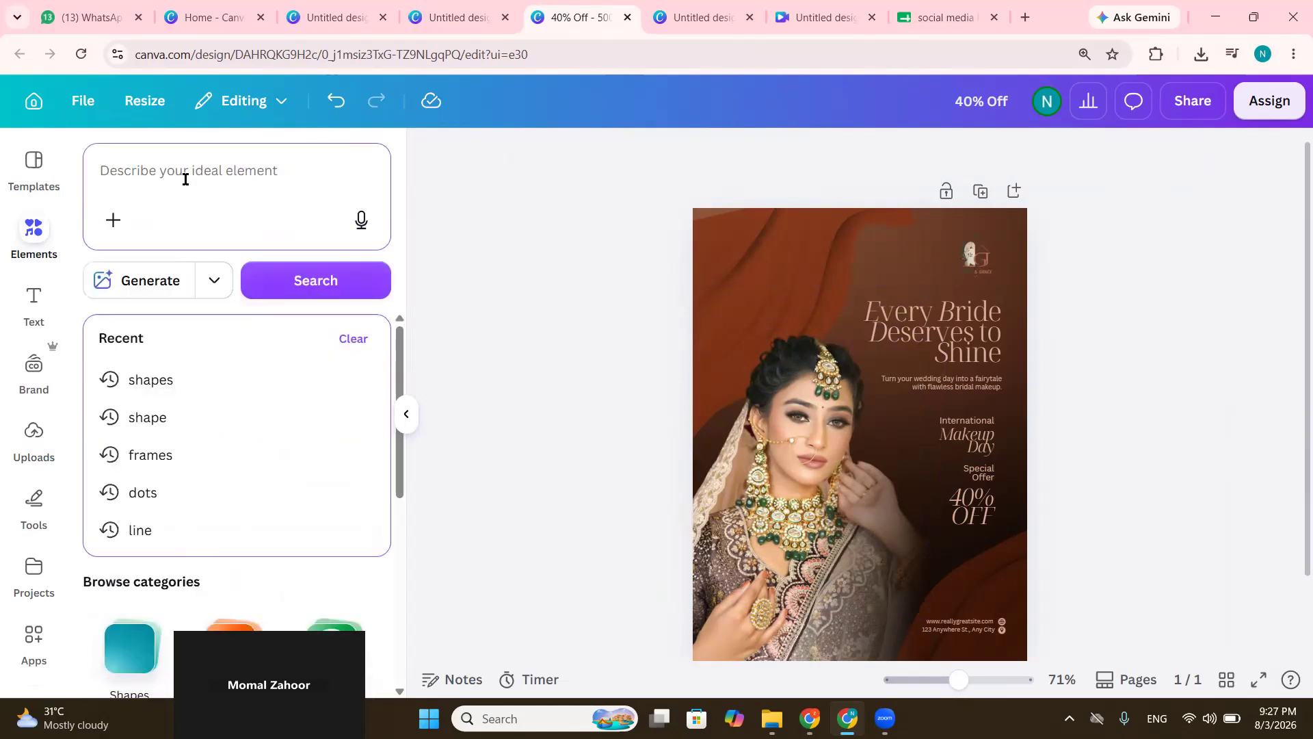
pyautogui.write('shape')
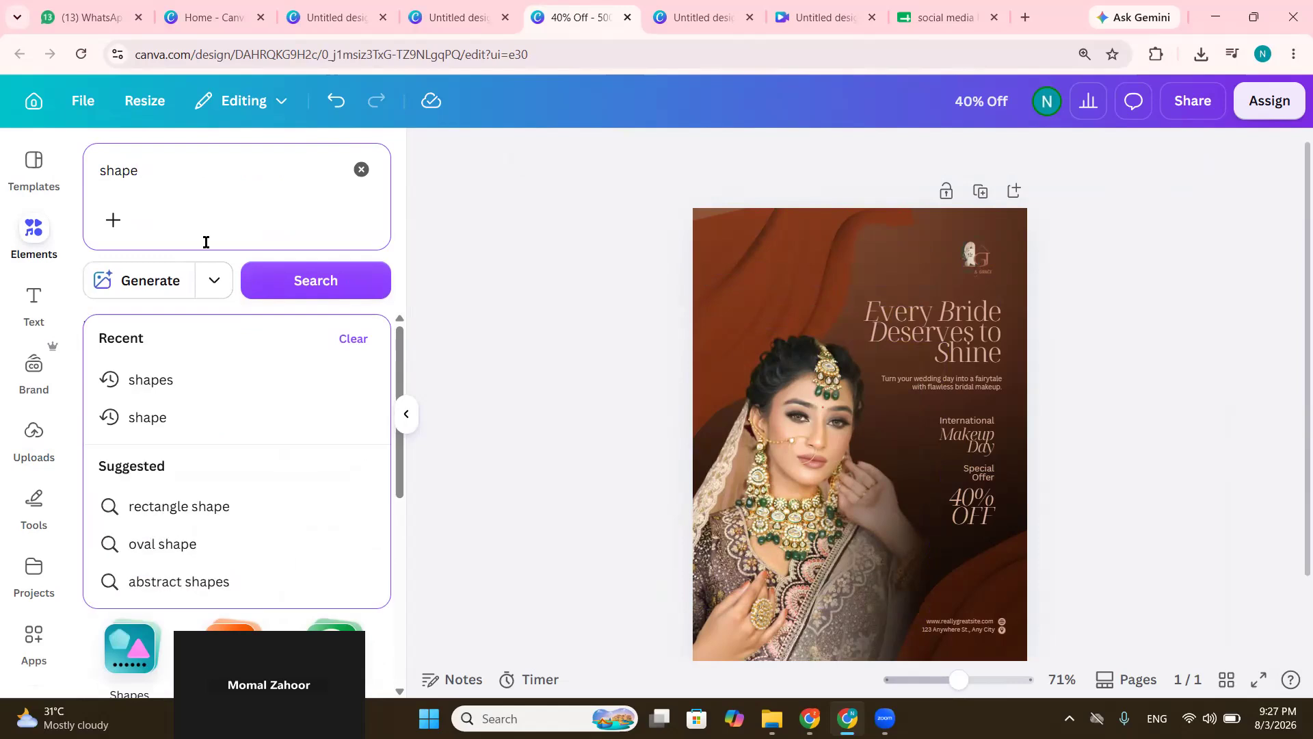
pyautogui.press('Return')
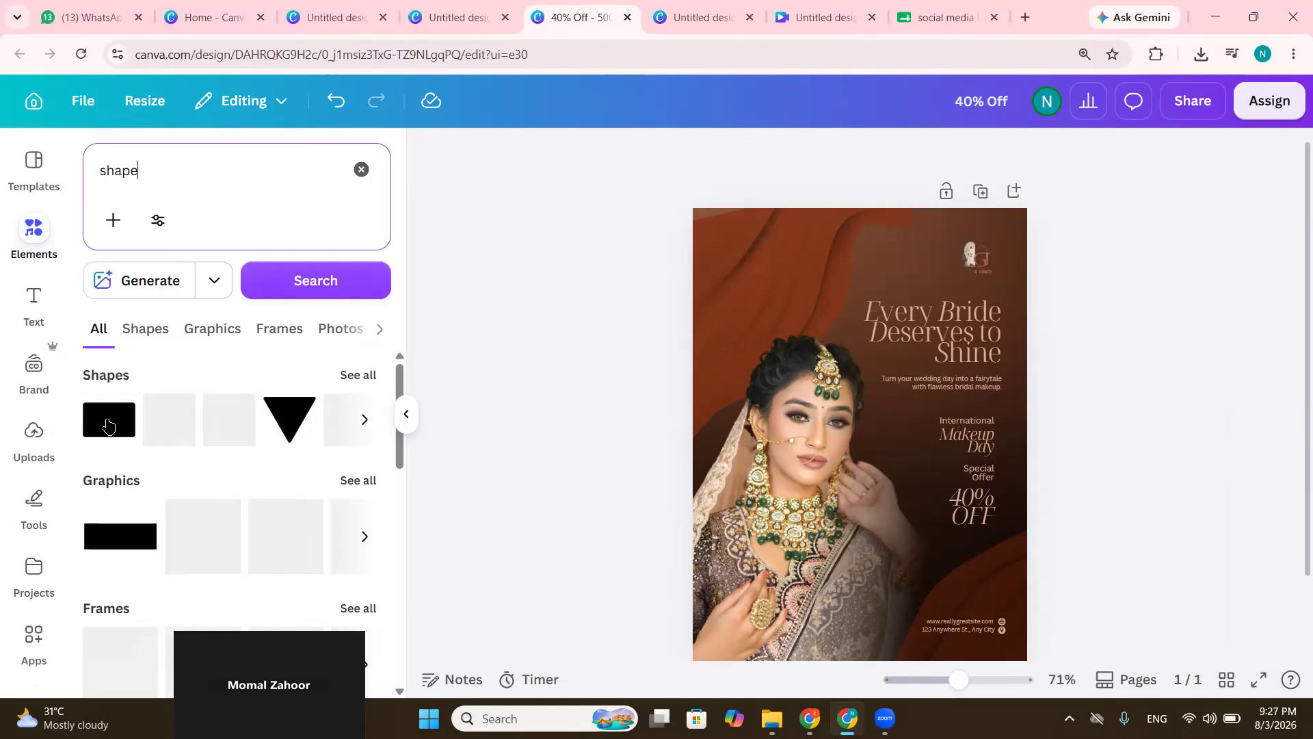
pyautogui.click(286, 546)
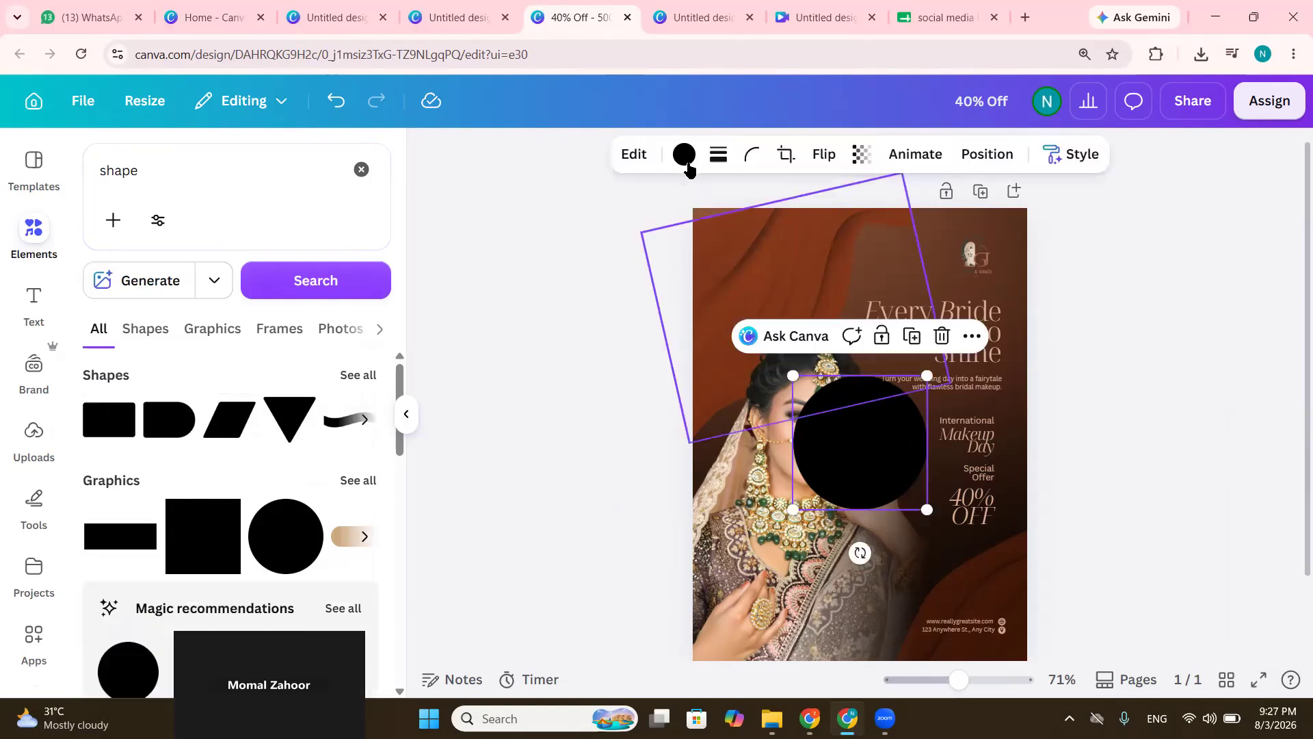
# Recolour the circle white (#FFFFFF), make it smaller and place it over the page's upper-right corner
pyautogui.click(684, 156)
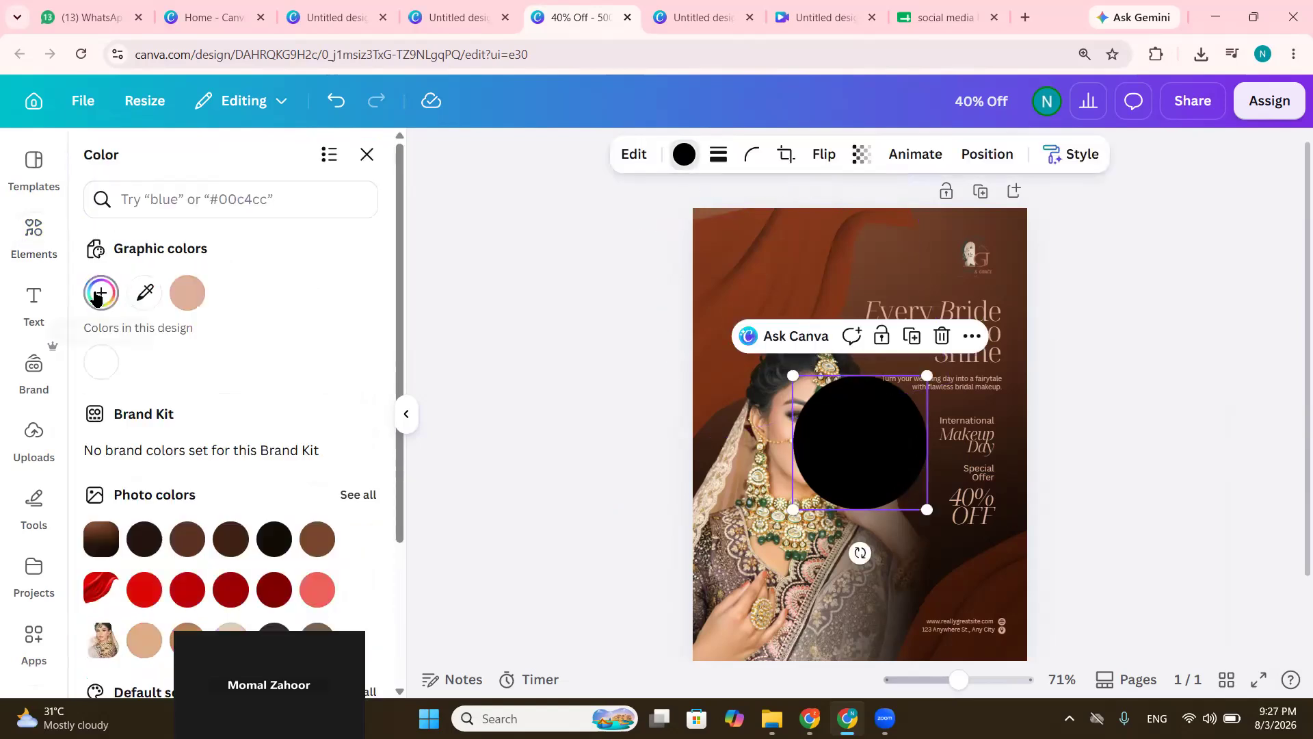
pyautogui.moveTo(121, 362); pyautogui.dragTo(80, 328)
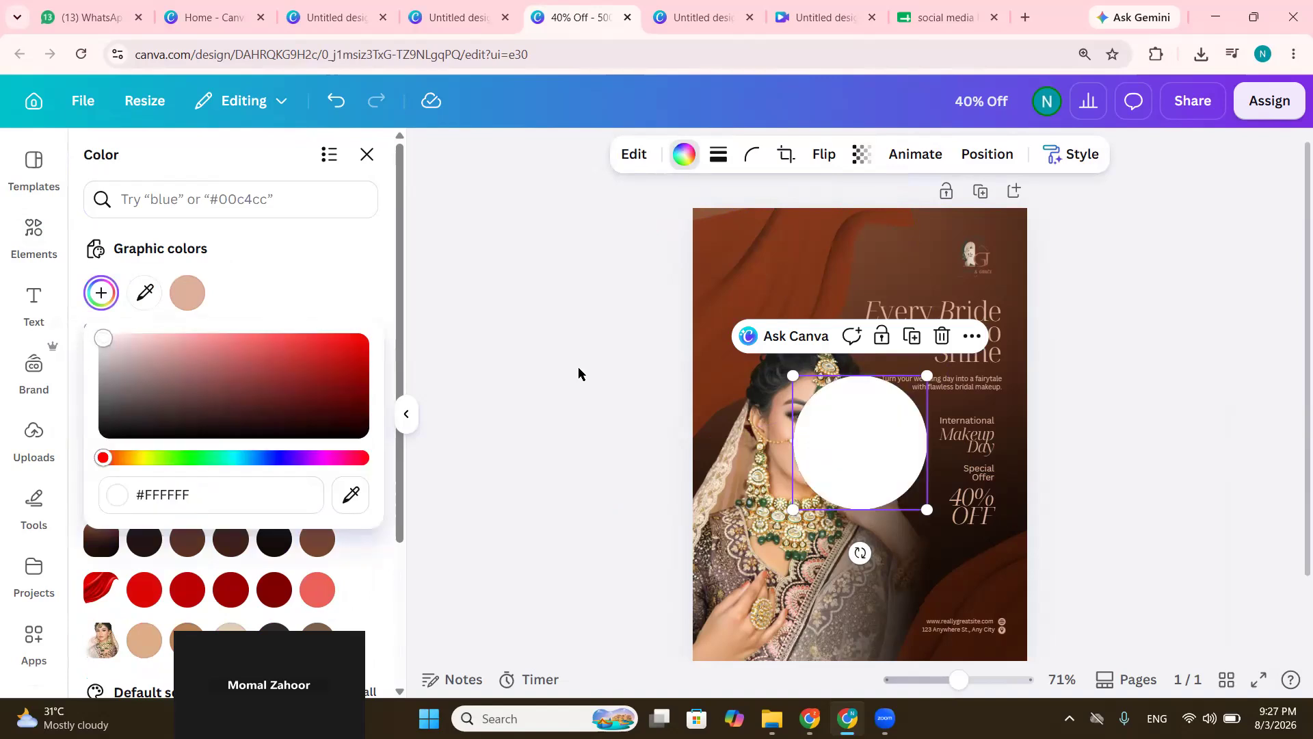
pyautogui.click(579, 371)
pyautogui.moveTo(870, 454); pyautogui.dragTo(1034, 263)
pyautogui.click(1095, 376)
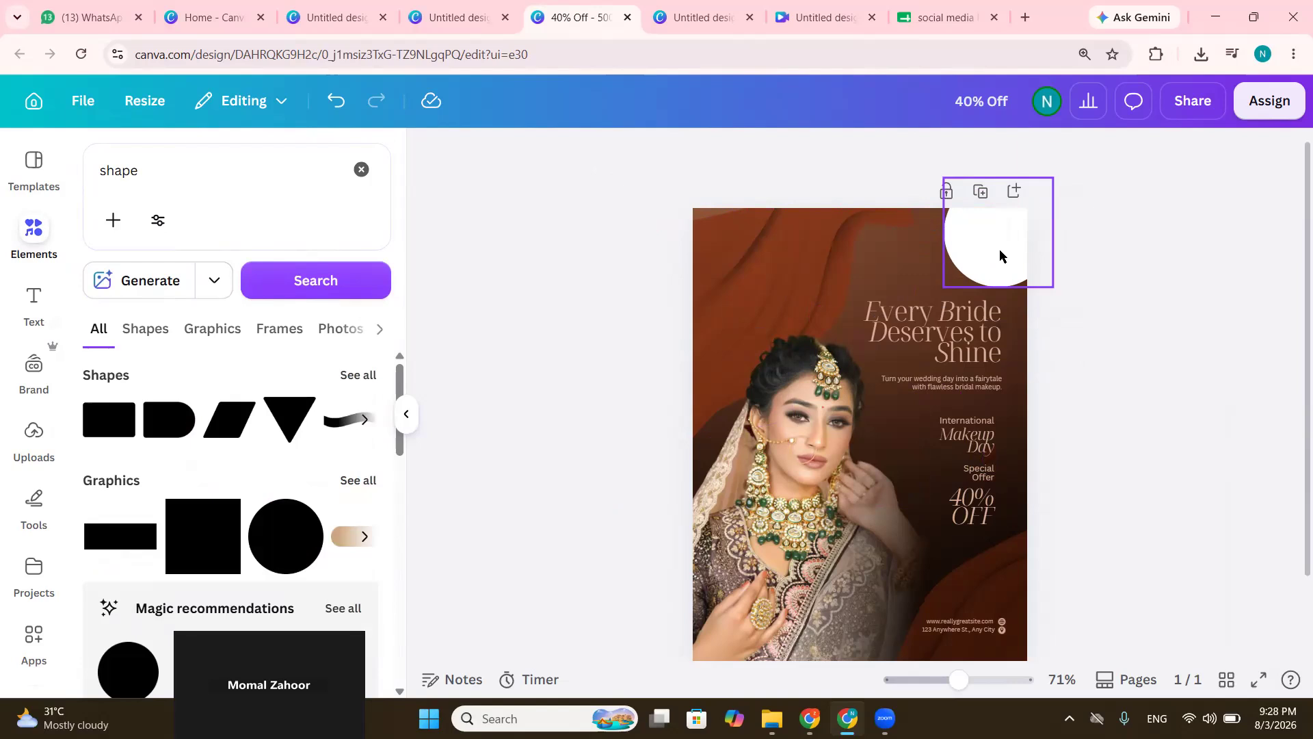
# Send the white circle backward so that it sits behind the logo
pyautogui.click(999, 252)
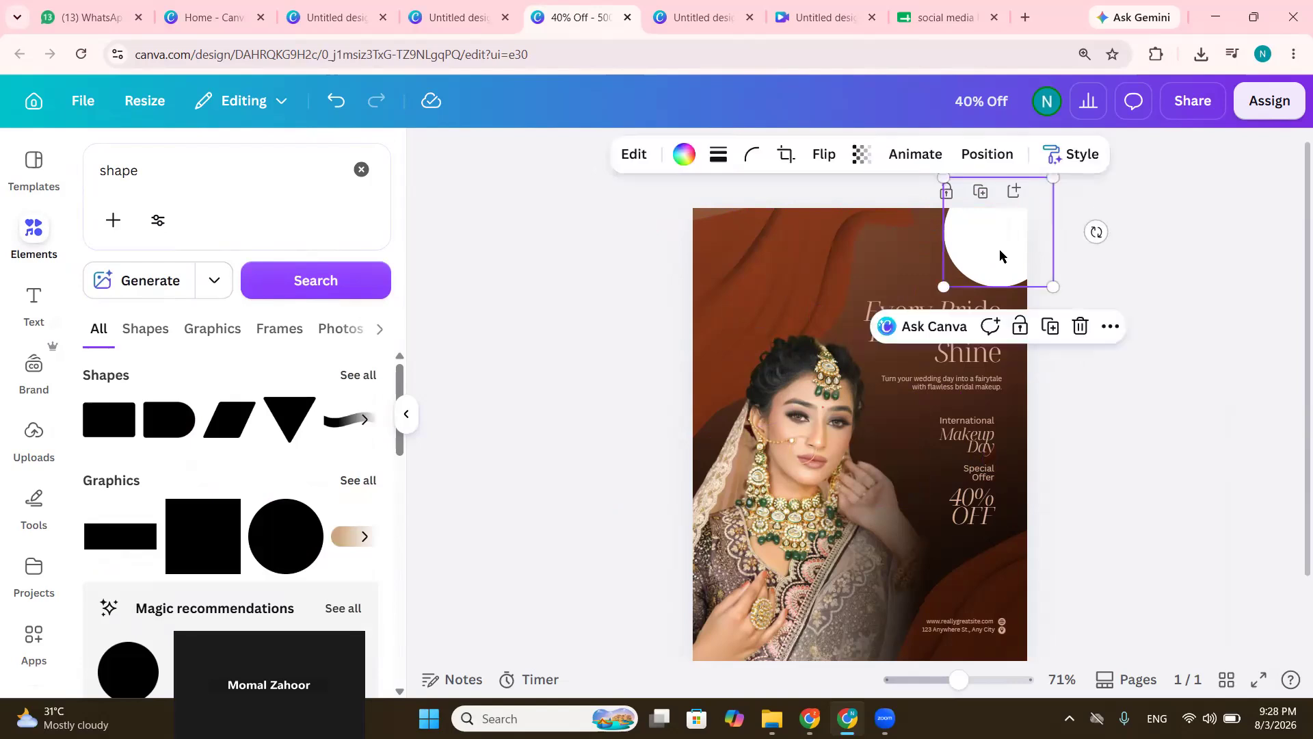
pyautogui.rightClick(999, 251)
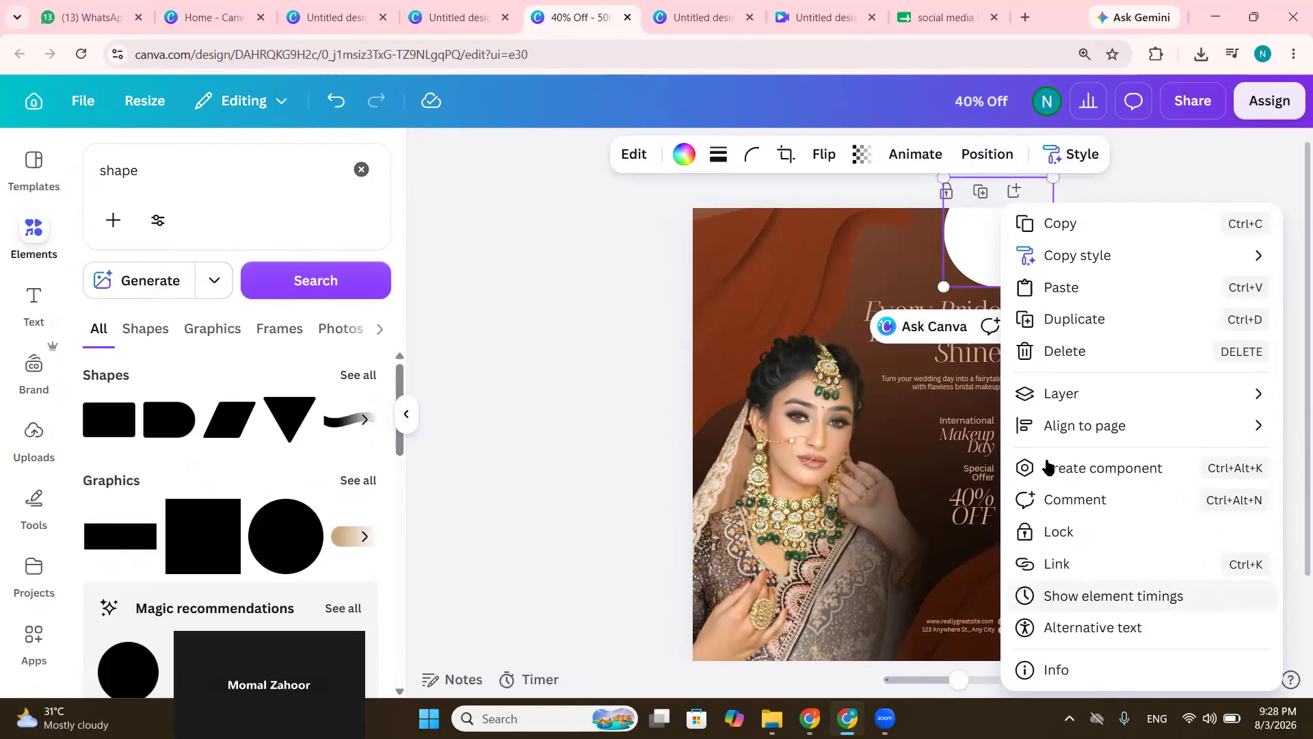
pyautogui.moveTo(1079, 393)
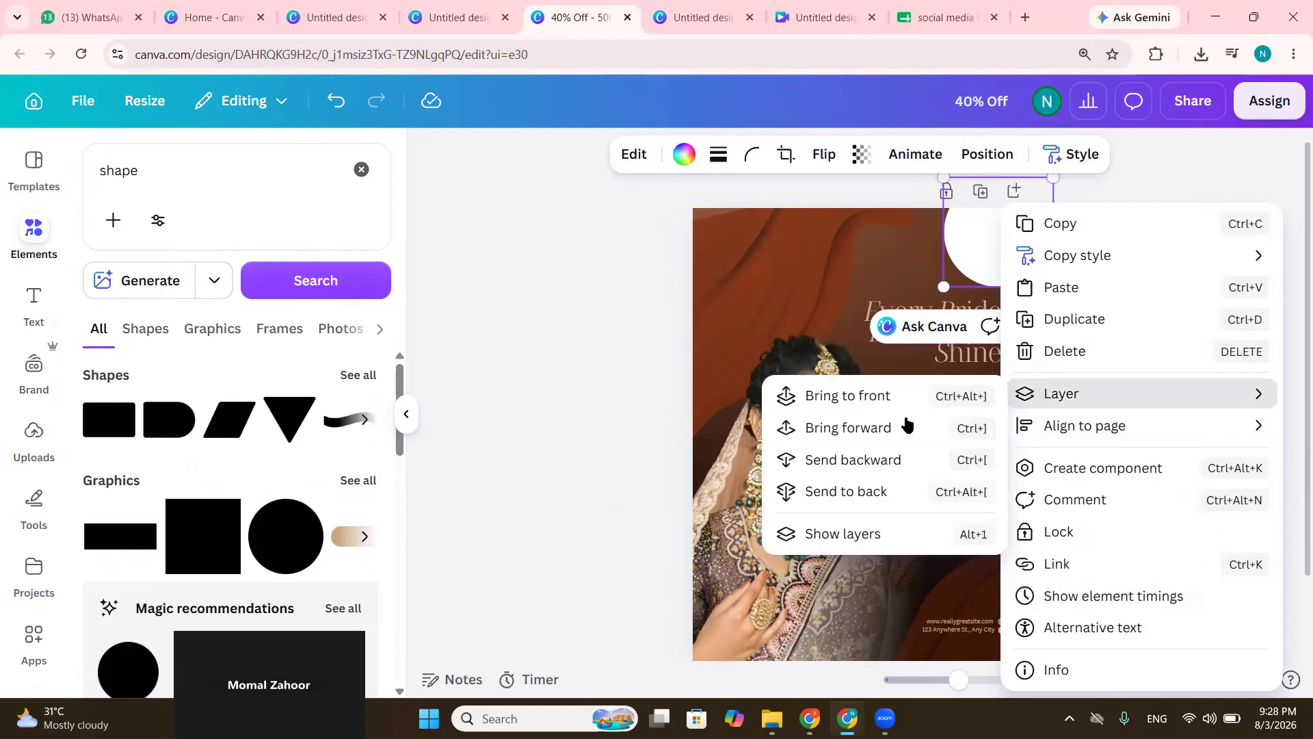
pyautogui.click(875, 461)
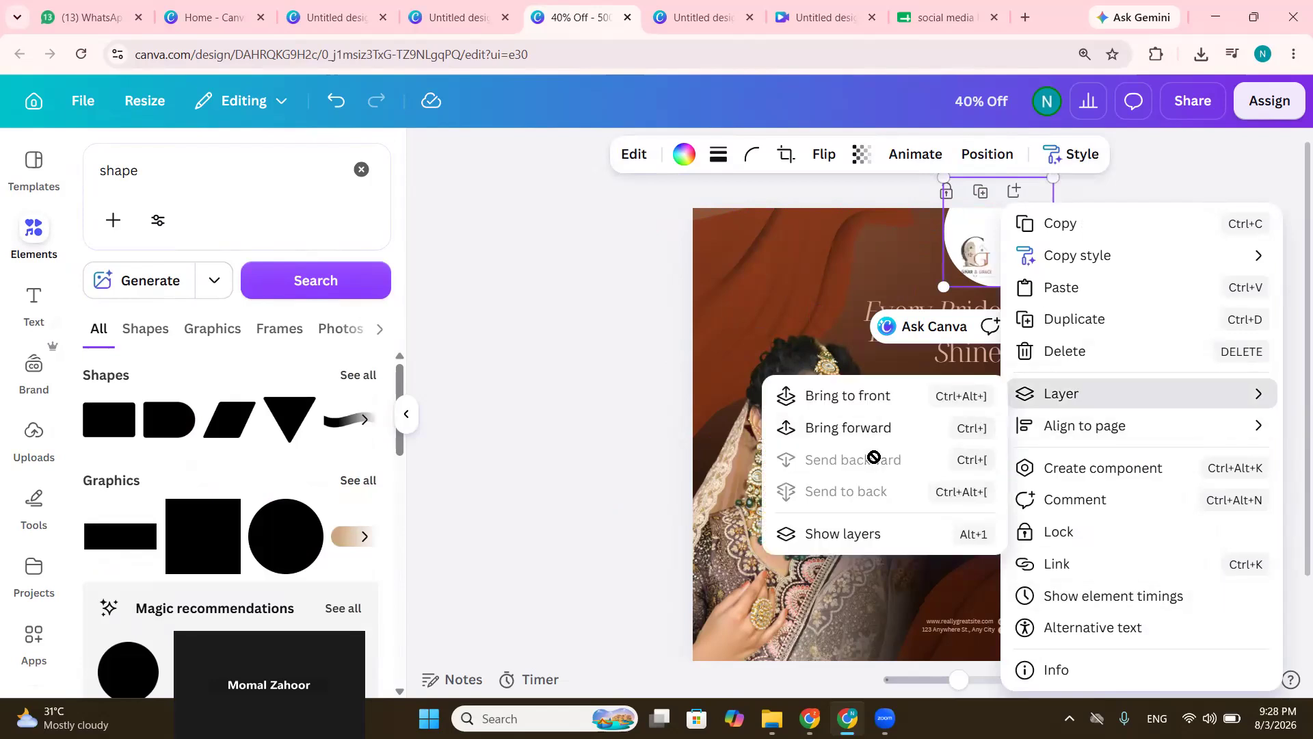
pyautogui.click(589, 425)
# Move the "Ghar & Grace" logo slightly closer to the page's upper-right corner
pyautogui.moveTo(979, 263); pyautogui.dragTo(992, 239)
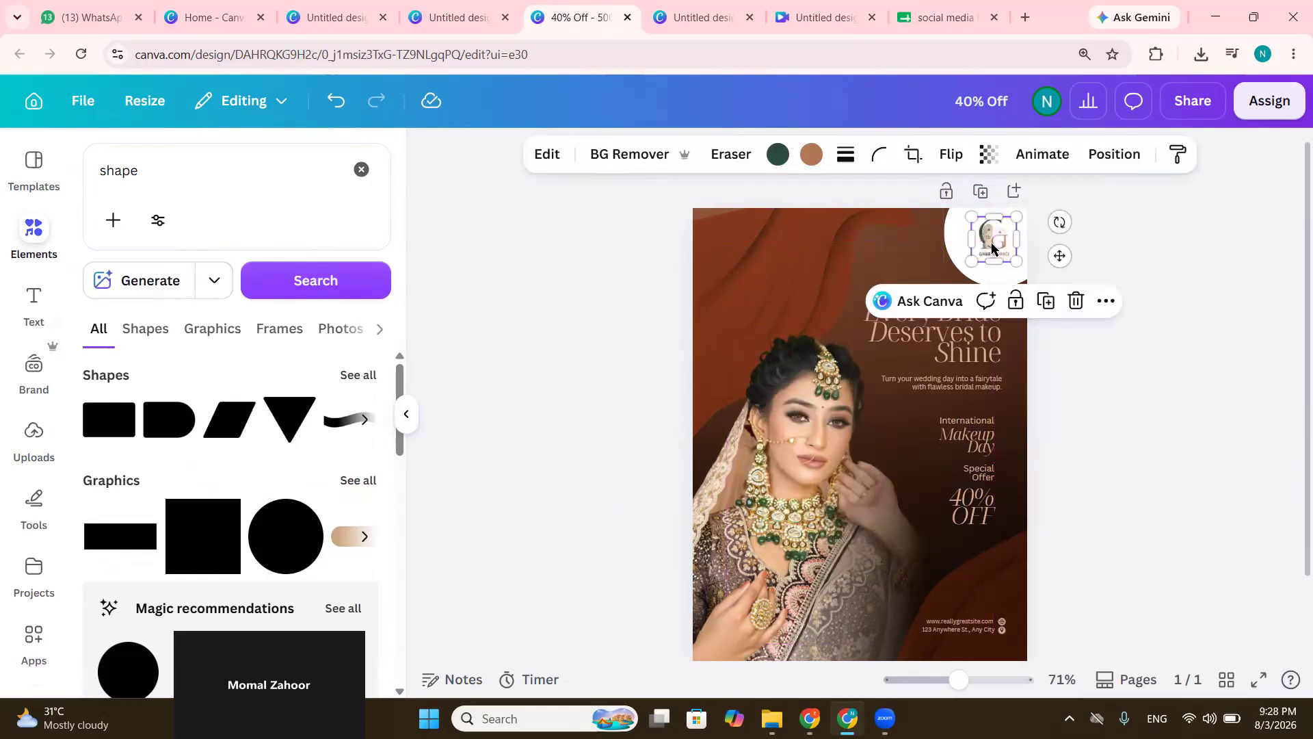
pyautogui.click(1074, 404)
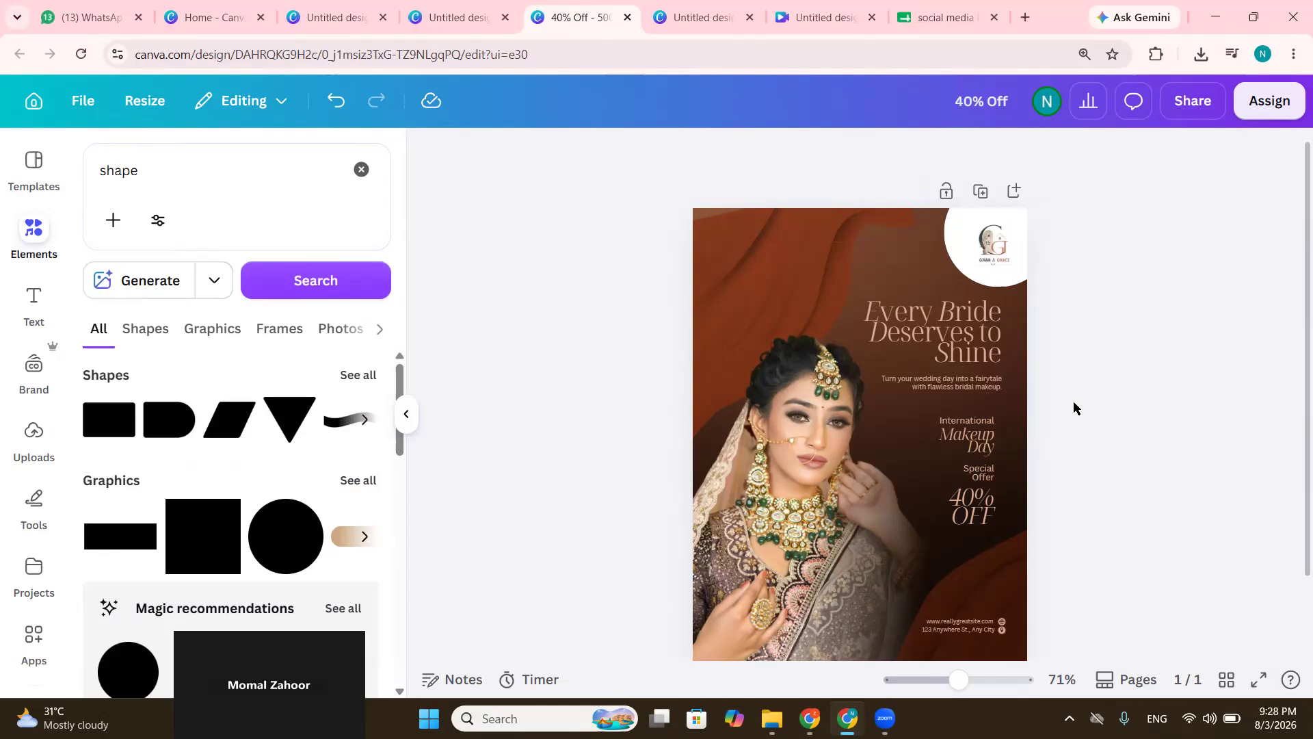
# Delete the white circle behind the logo
pyautogui.click(957, 250)
pyautogui.press('Delete')
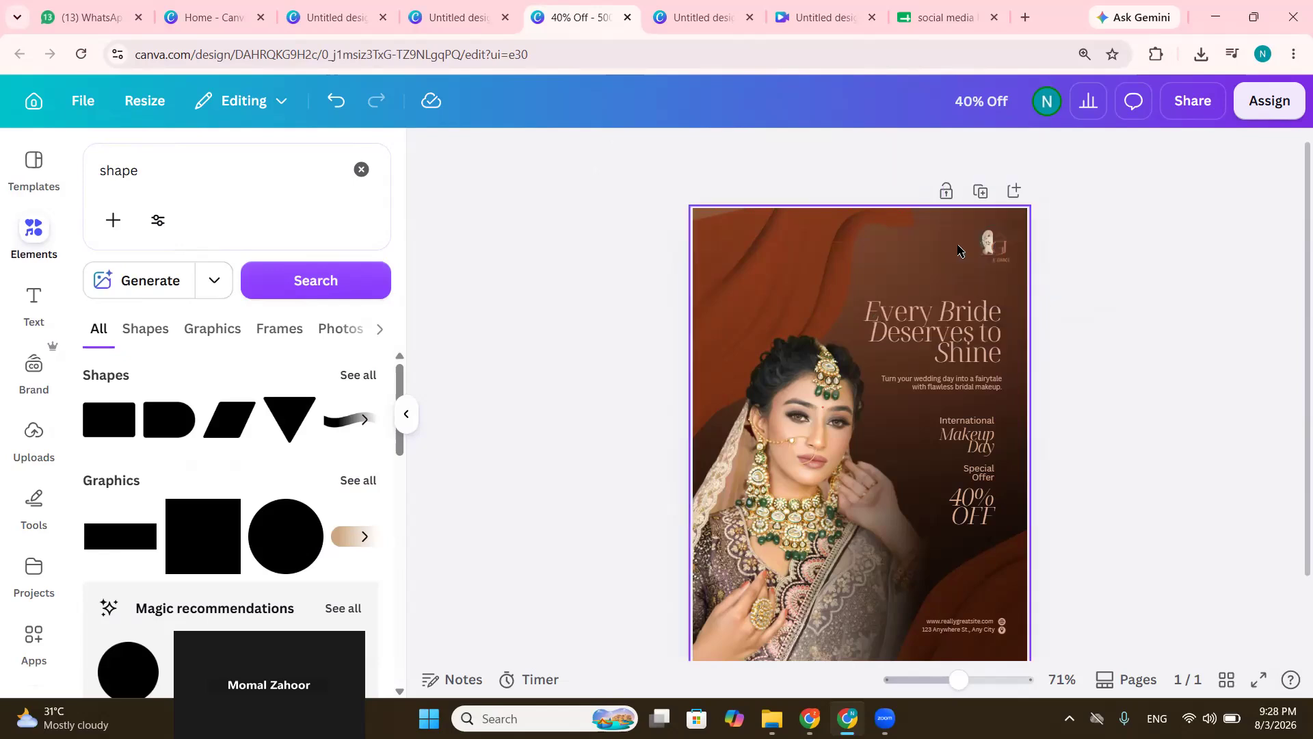
# Try the Glow and Drop shadows on the "Ghar & Grace" logo, and keep the outline-style shadow
pyautogui.click(1003, 255)
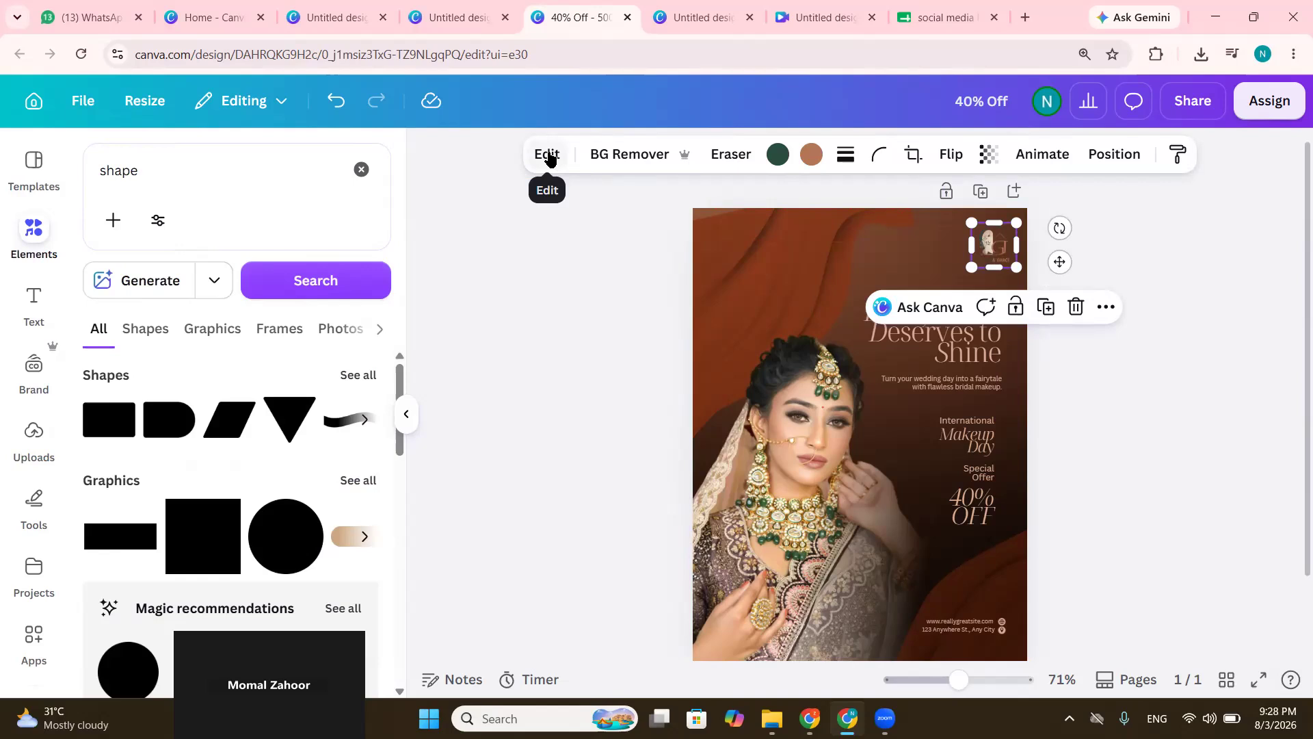
pyautogui.click(548, 158)
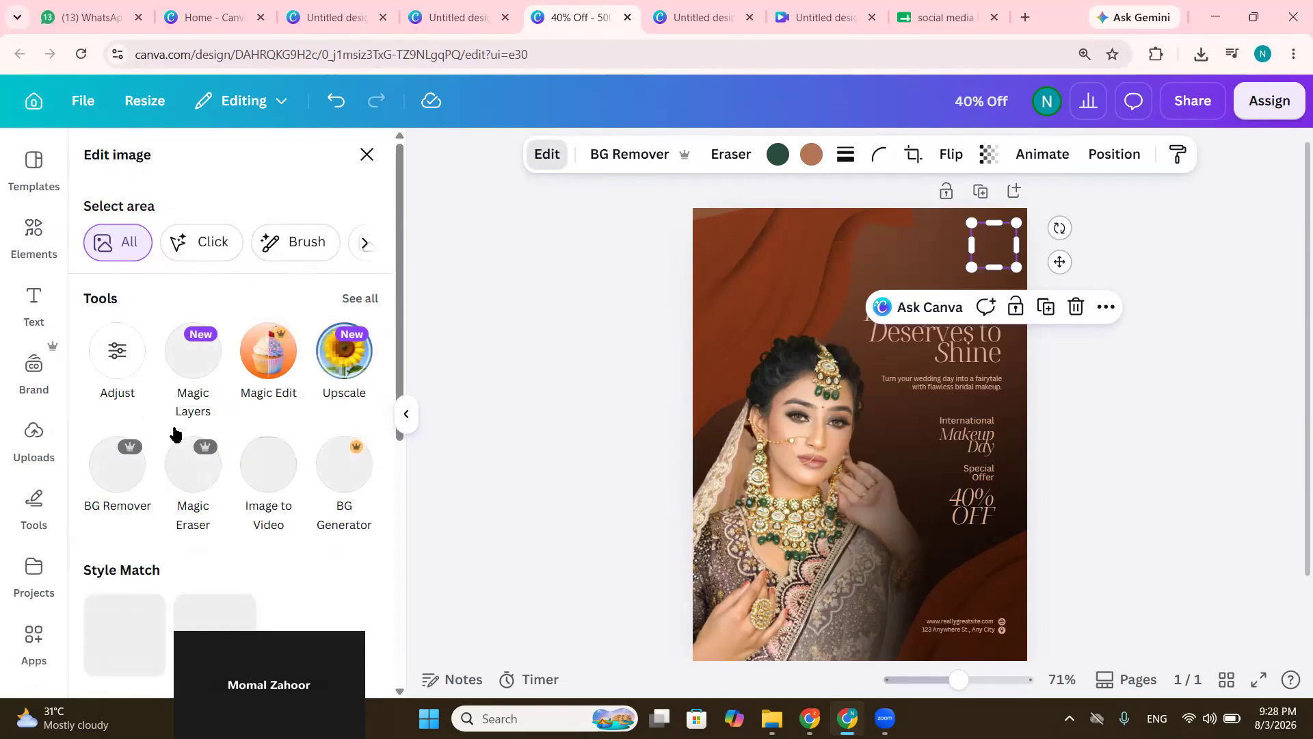
pyautogui.scroll(-3, 281, 532)
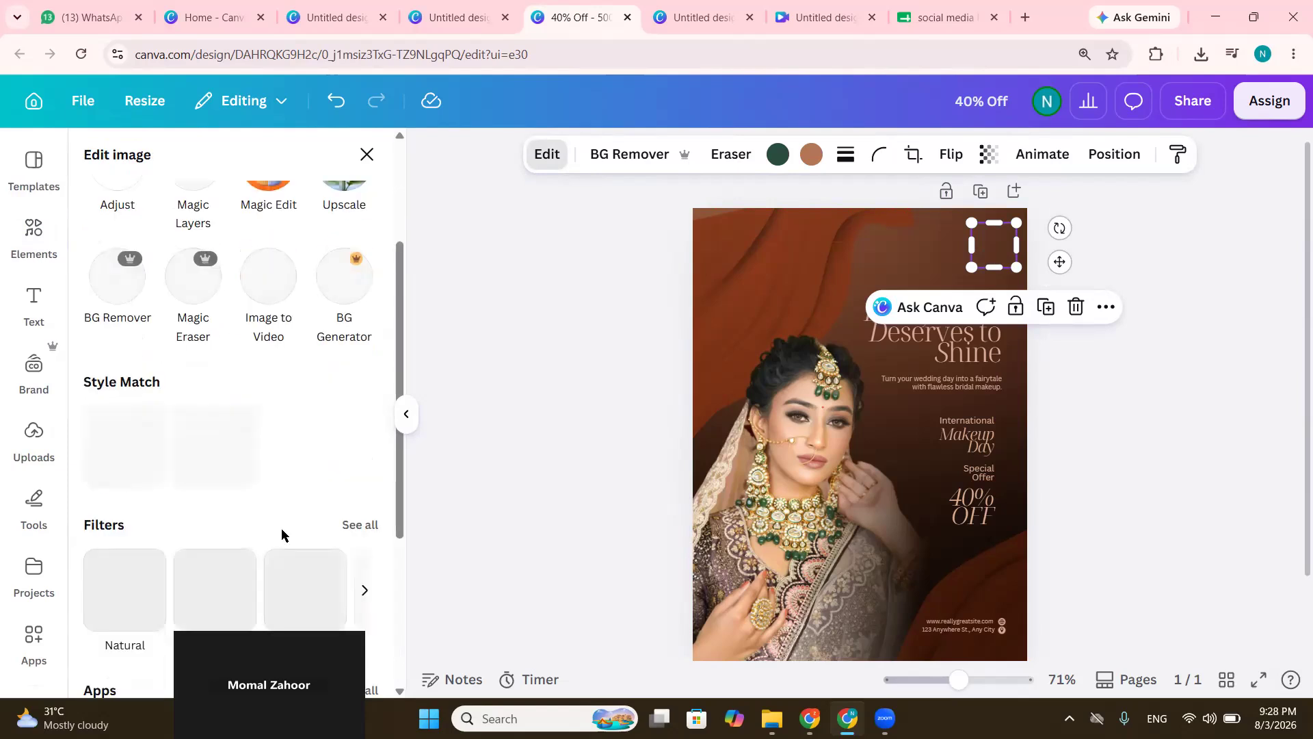
pyautogui.scroll(-4, 281, 532)
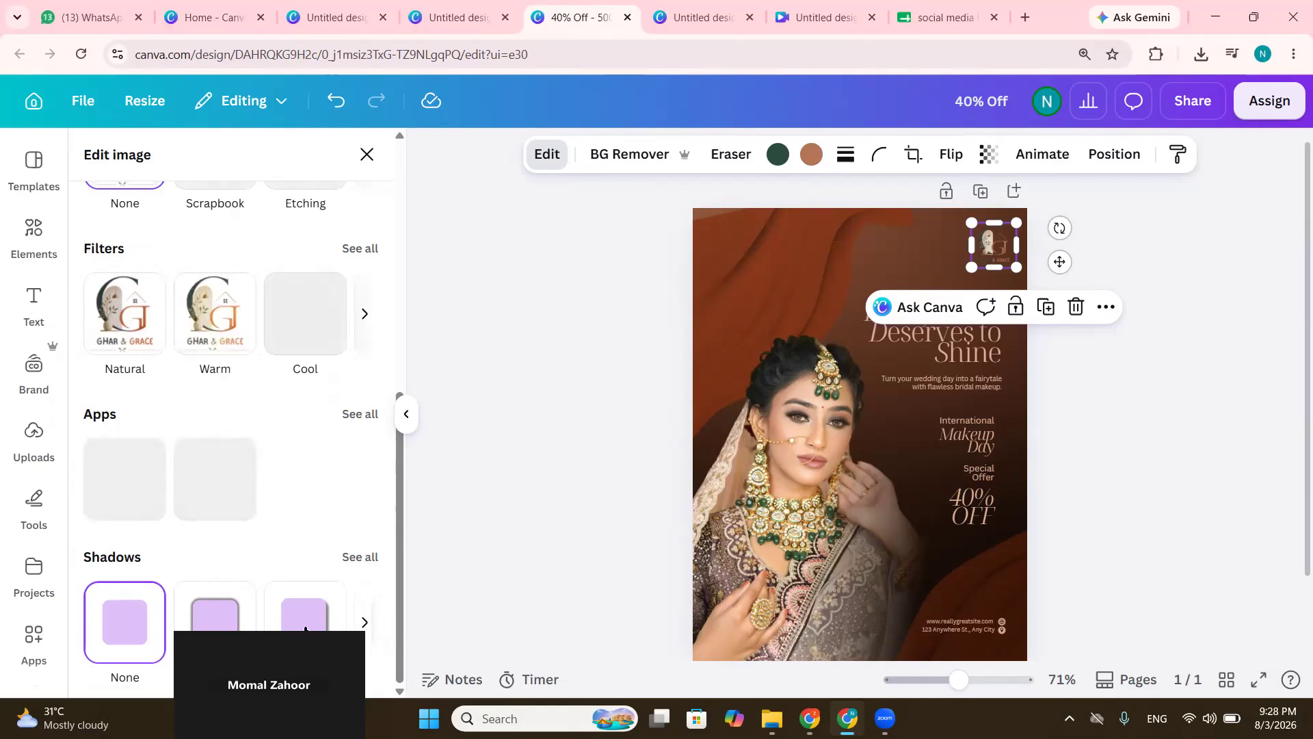
pyautogui.click(214, 623)
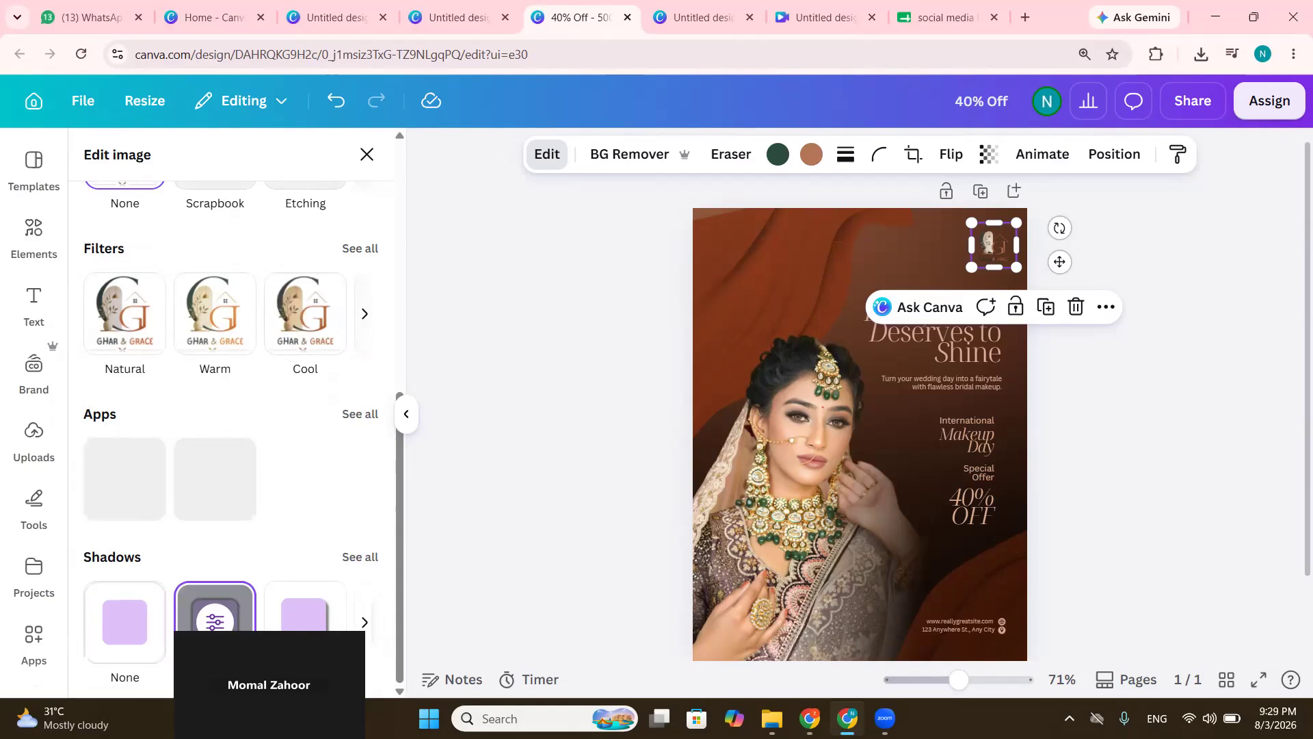
pyautogui.click(305, 619)
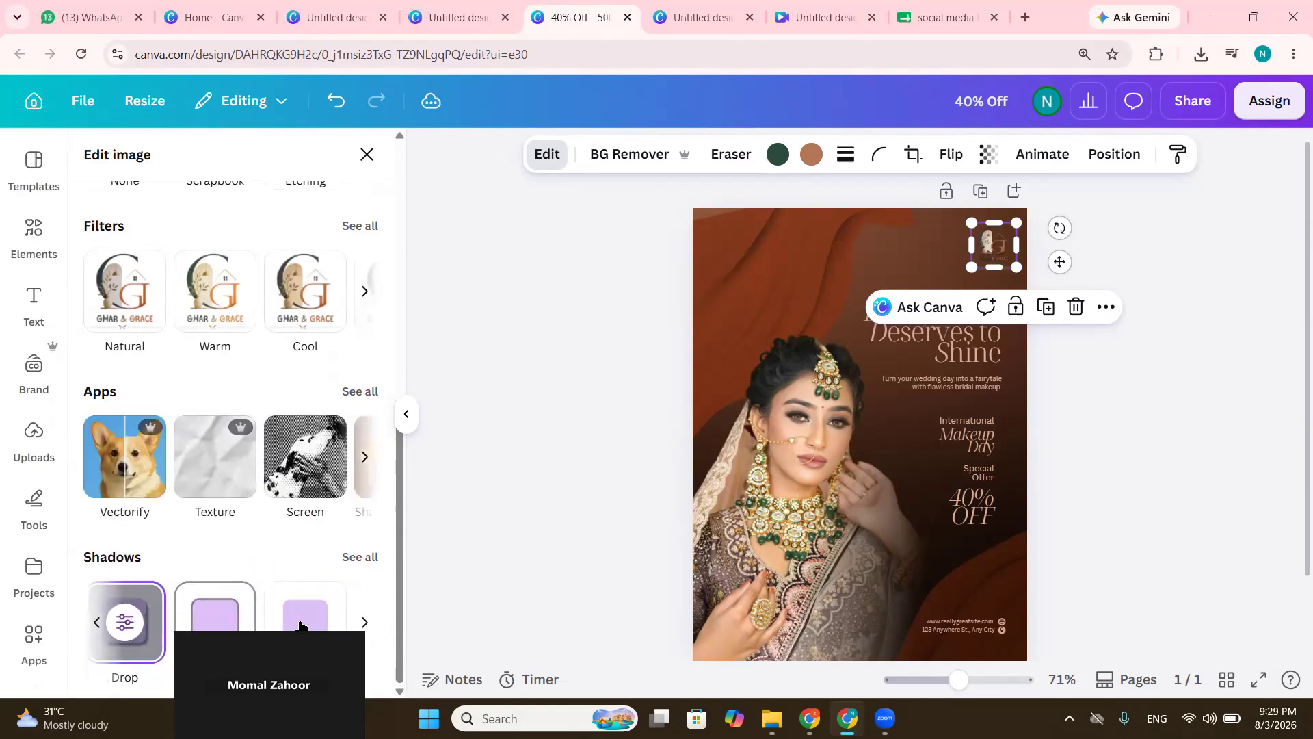
pyautogui.hscroll(2, 301, 625)
pyautogui.hscroll(-3, 301, 626)
pyautogui.hscroll(-1, 301, 625)
pyautogui.hscroll(2, 301, 625)
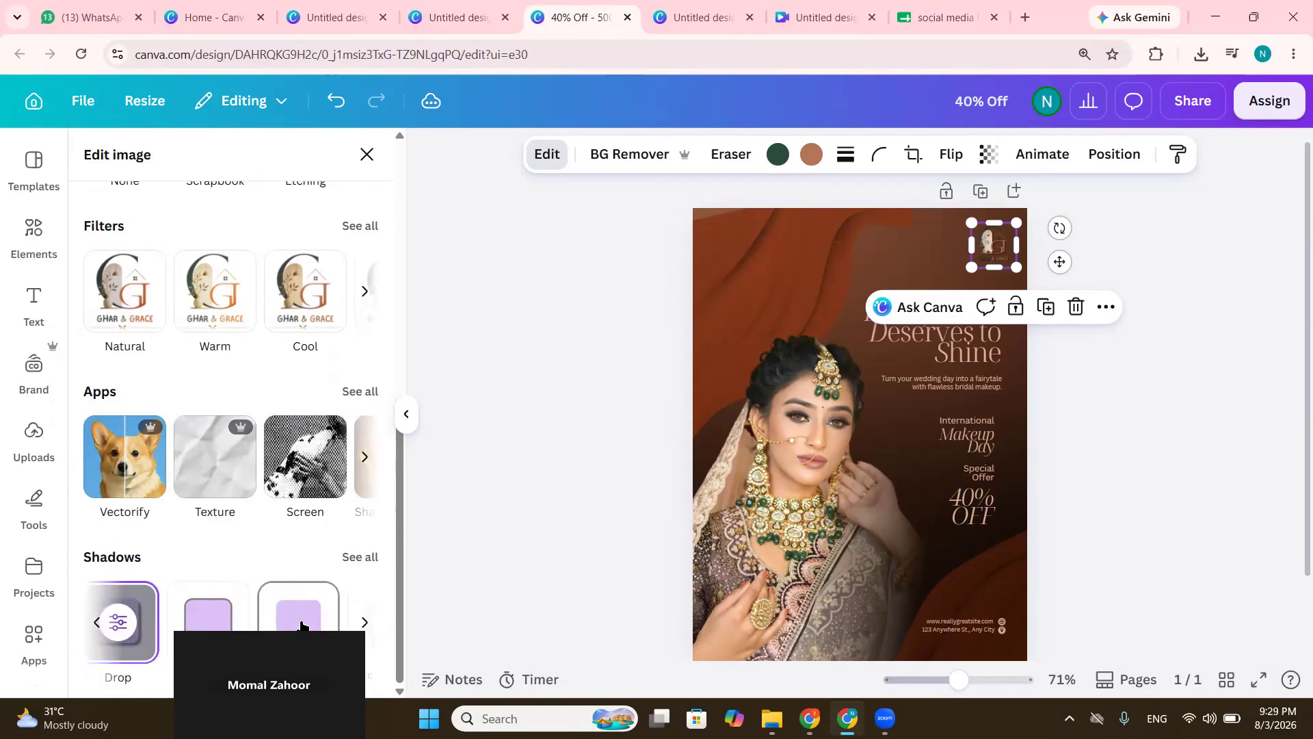
pyautogui.click(224, 614)
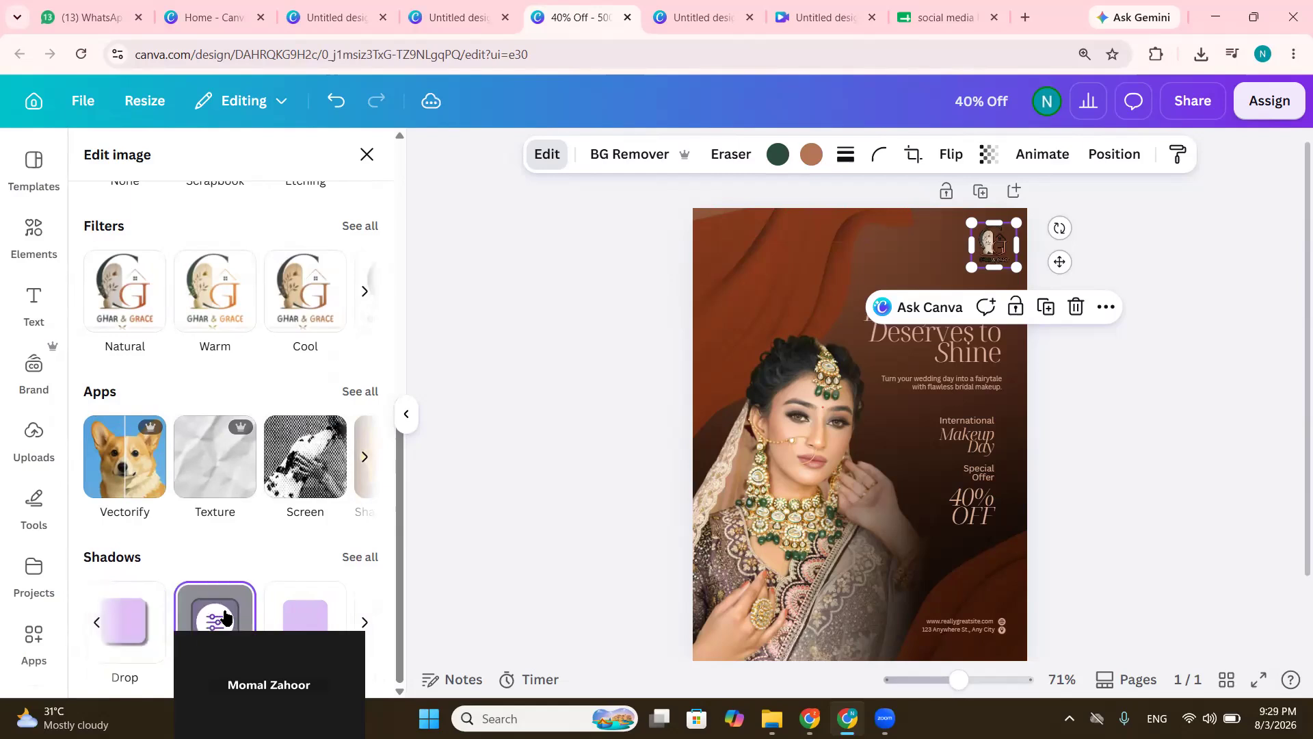
# Set the colour of the logo's shadow to white (#FFFFFF)
pyautogui.click(214, 621)
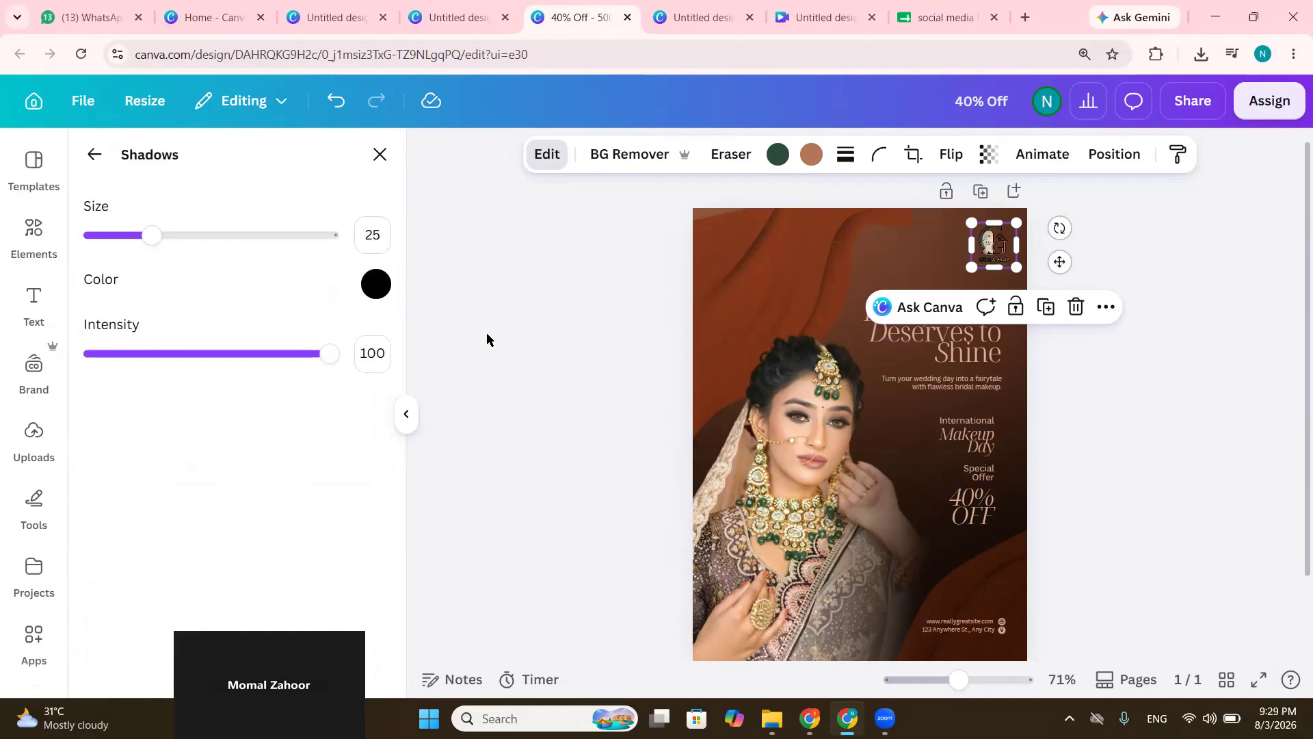
pyautogui.click(375, 285)
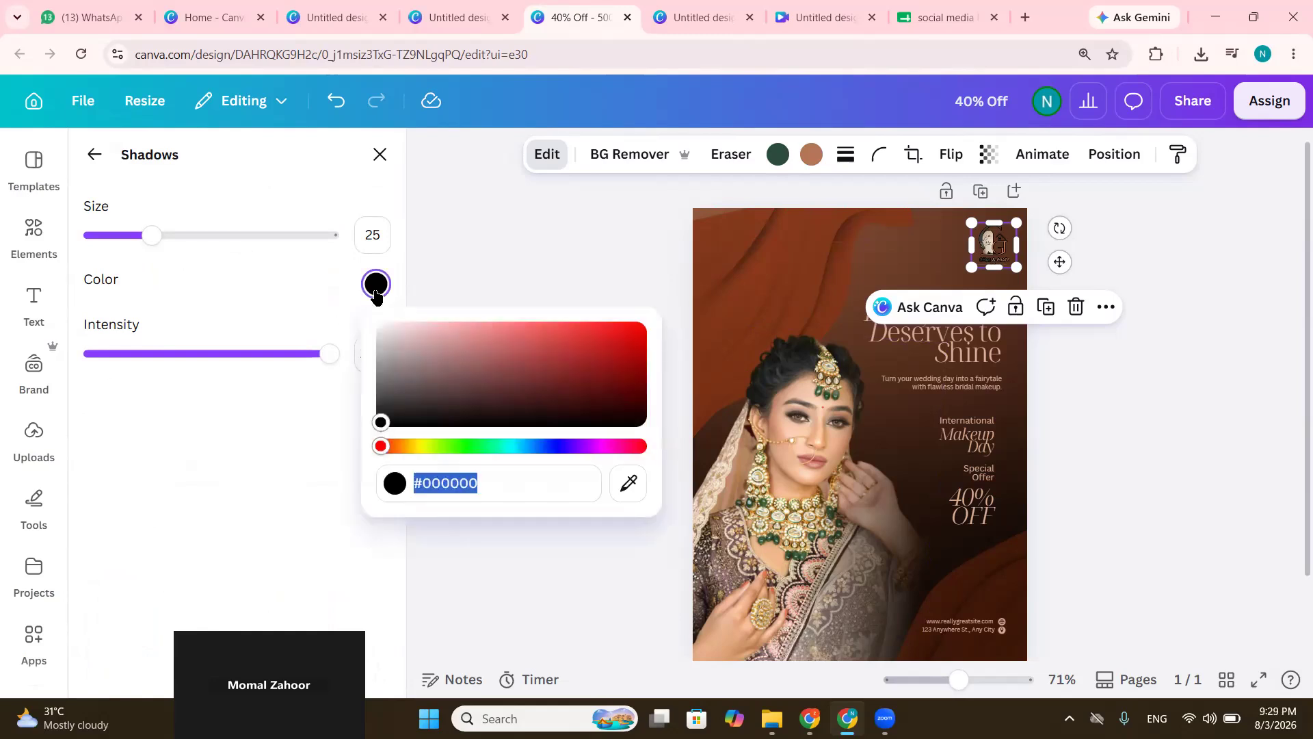
pyautogui.moveTo(381, 421); pyautogui.dragTo(307, 277)
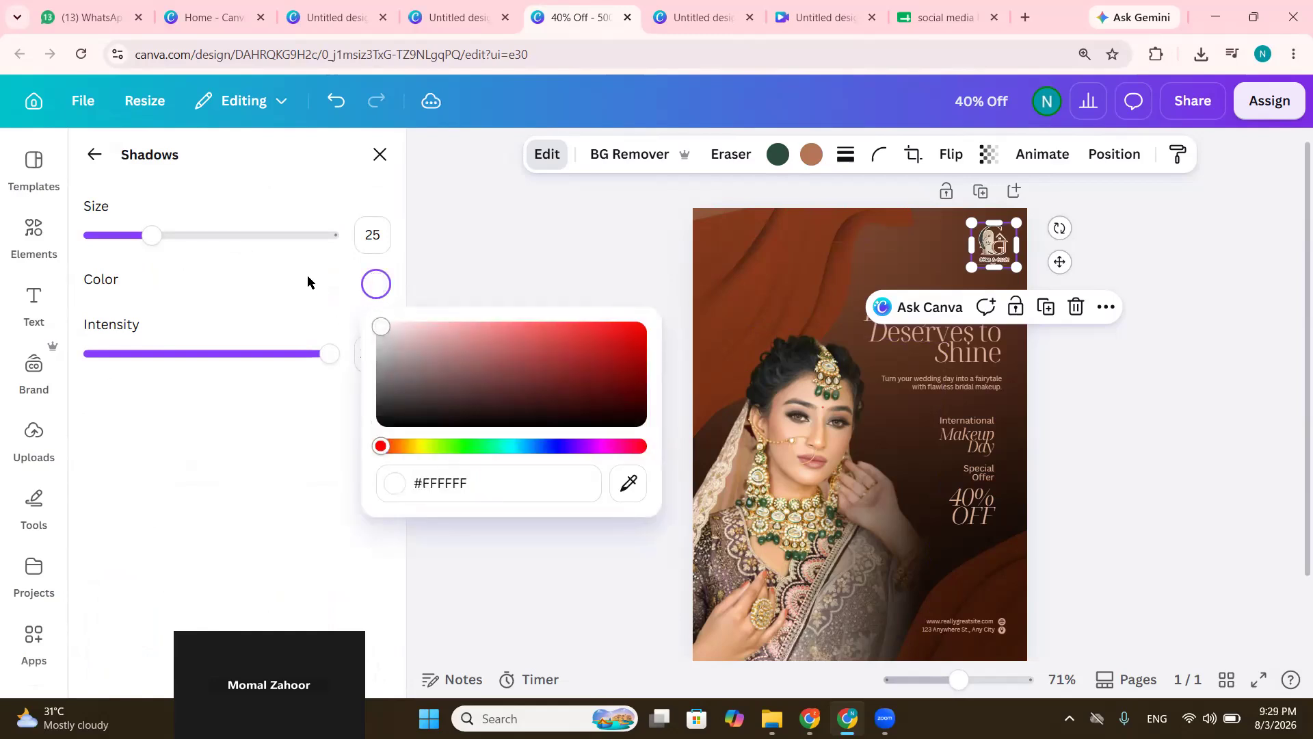
pyautogui.click(306, 275)
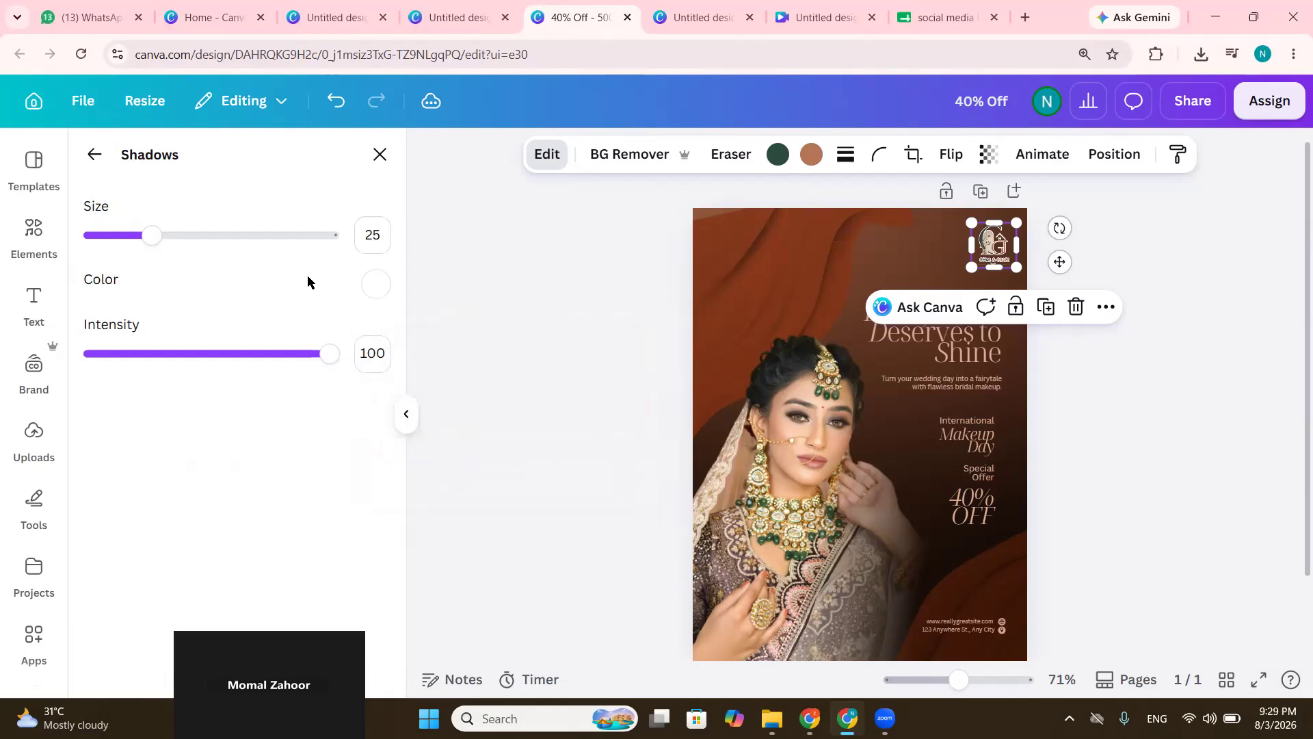
pyautogui.click(1003, 238)
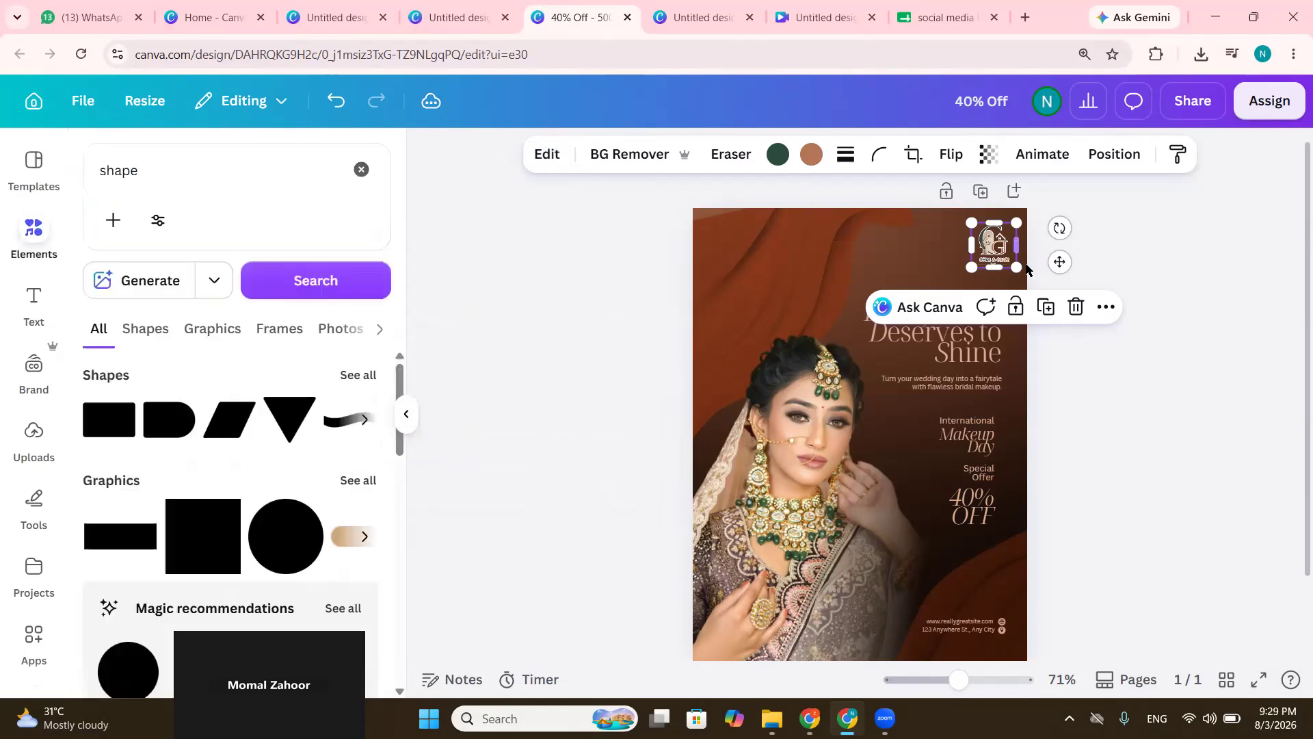
pyautogui.click(1124, 359)
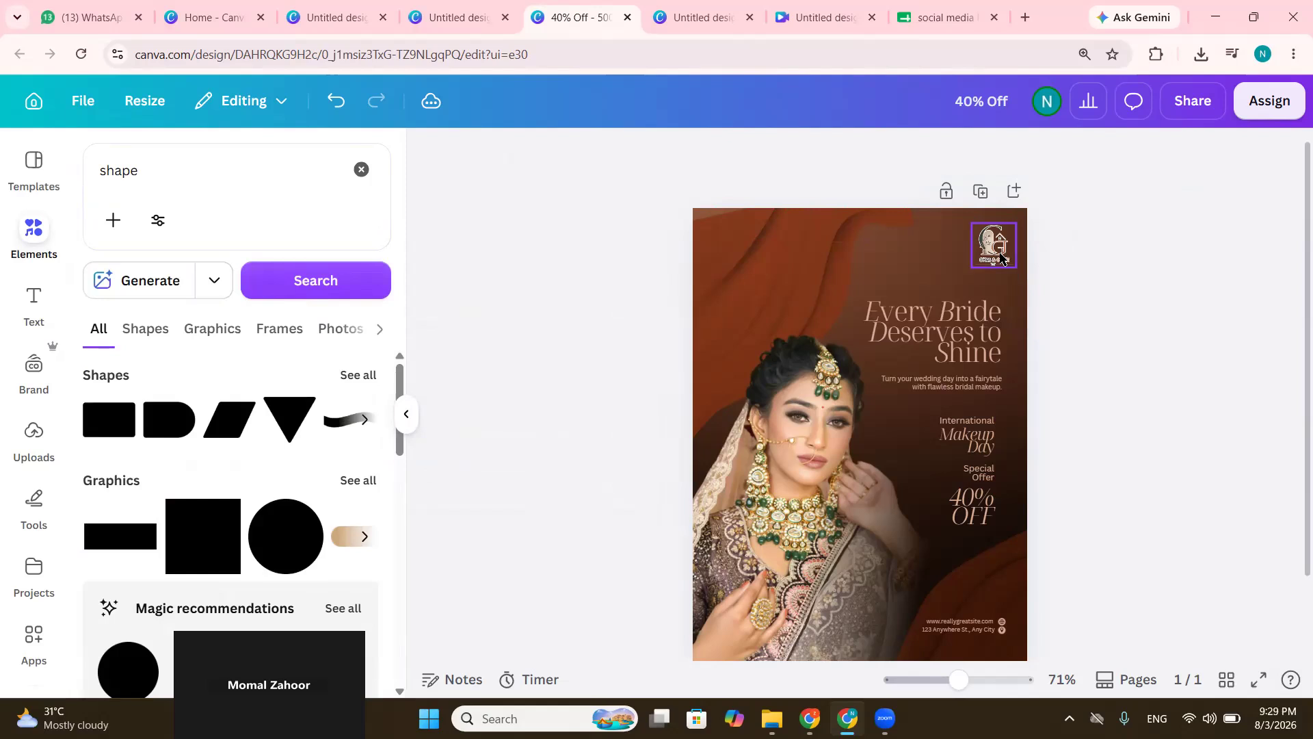
# Increase the size of the logo's white shadow to 70
pyautogui.click(1007, 260)
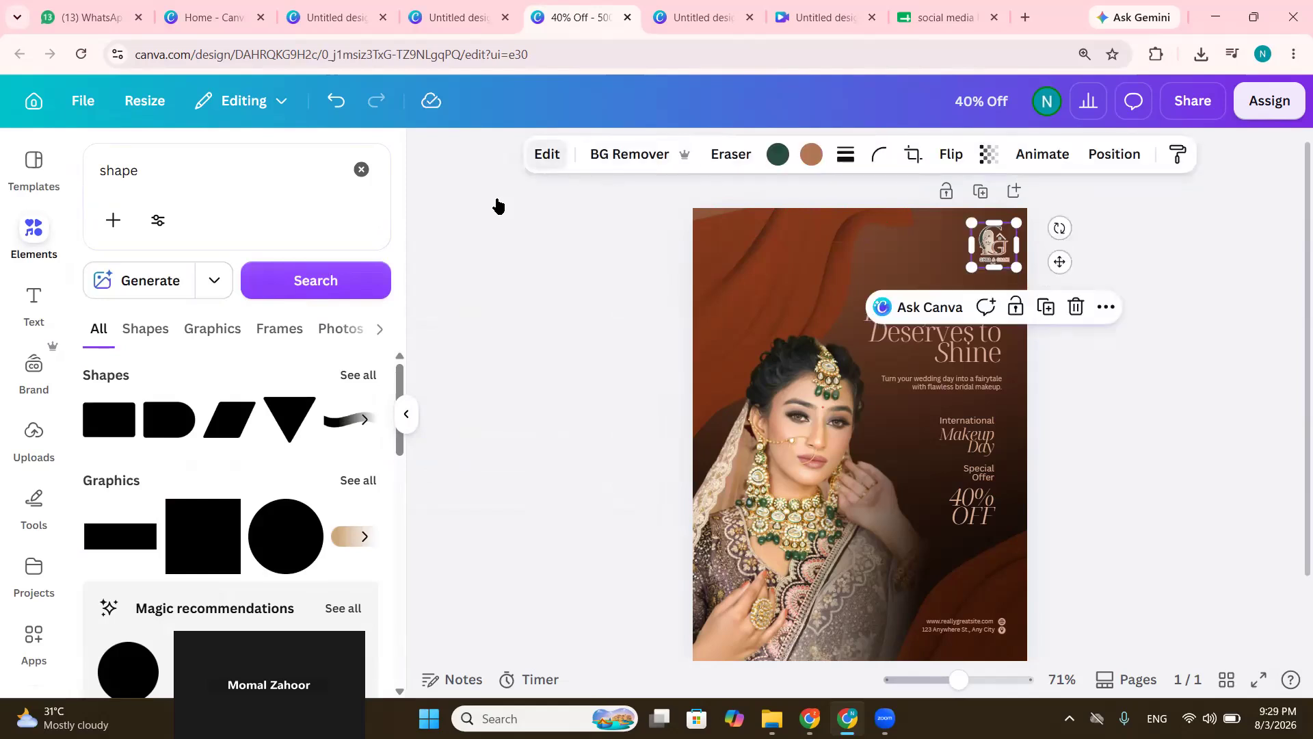
pyautogui.click(547, 154)
pyautogui.scroll(-6, 290, 519)
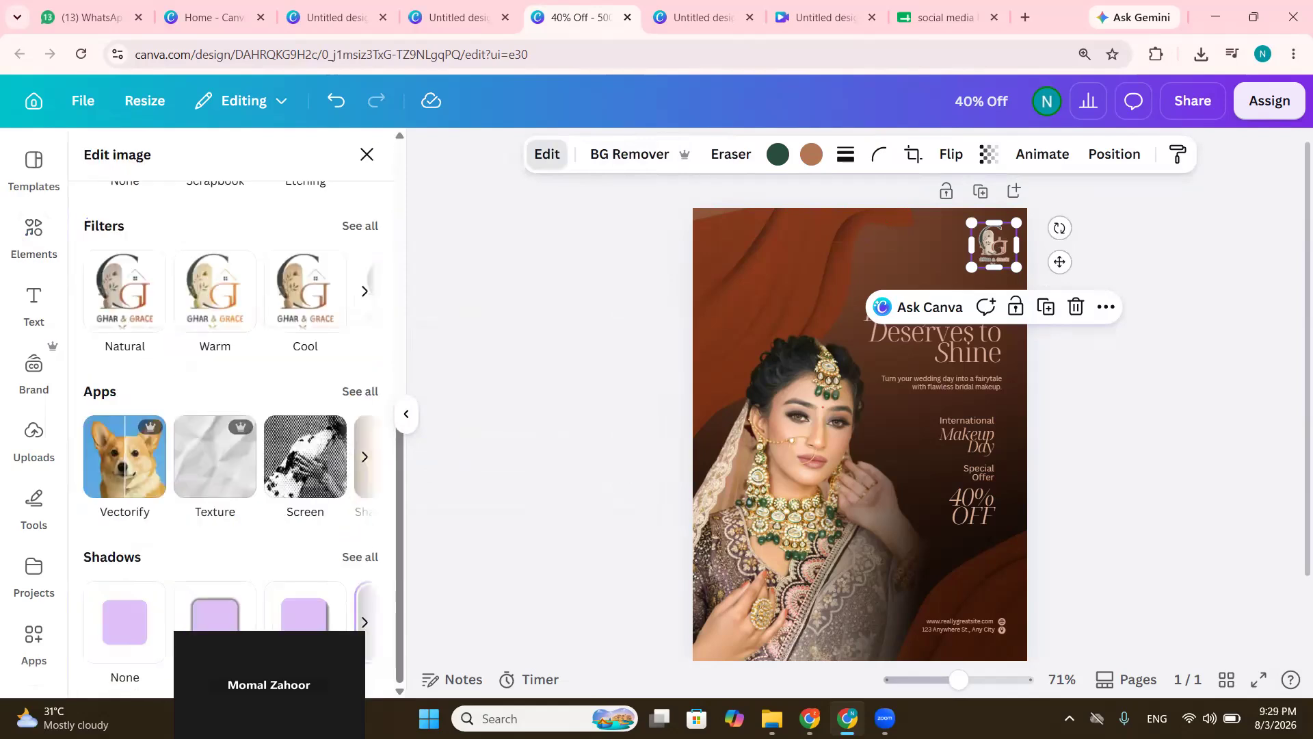
pyautogui.click(365, 622)
pyautogui.click(312, 616)
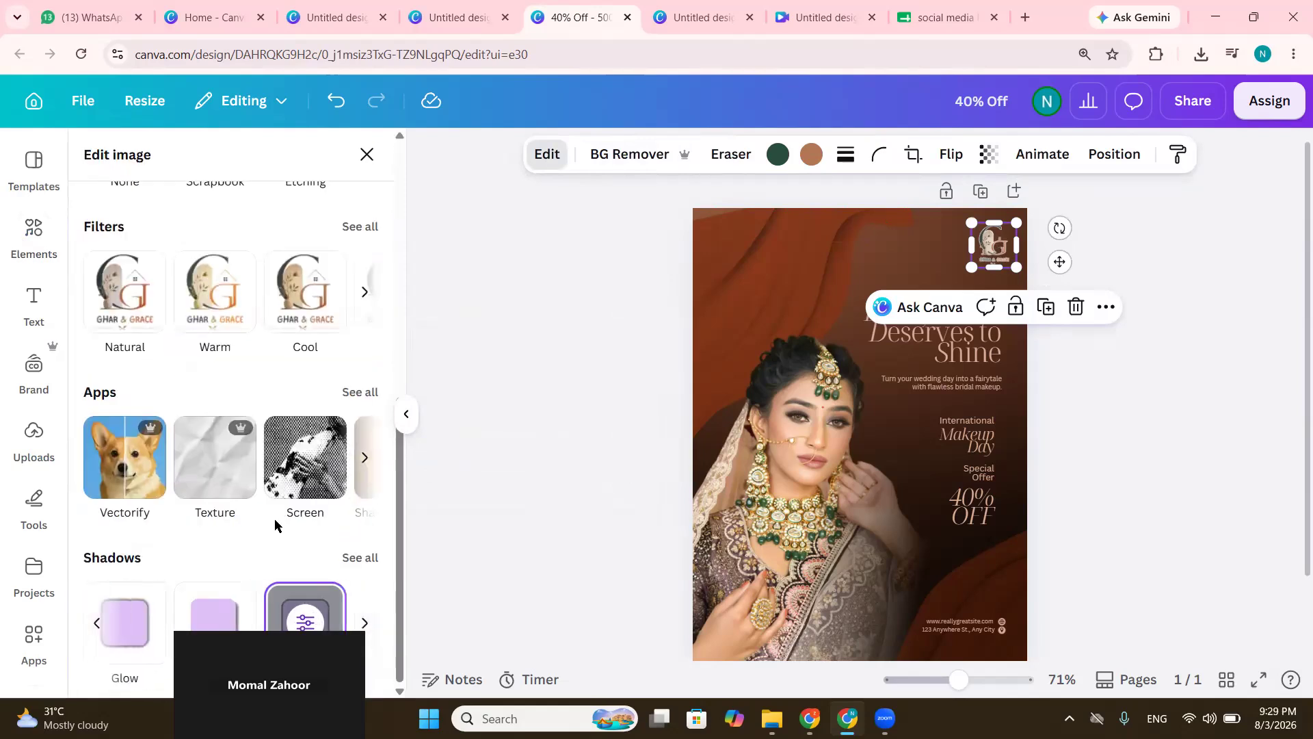
pyautogui.moveTo(150, 234); pyautogui.dragTo(243, 258)
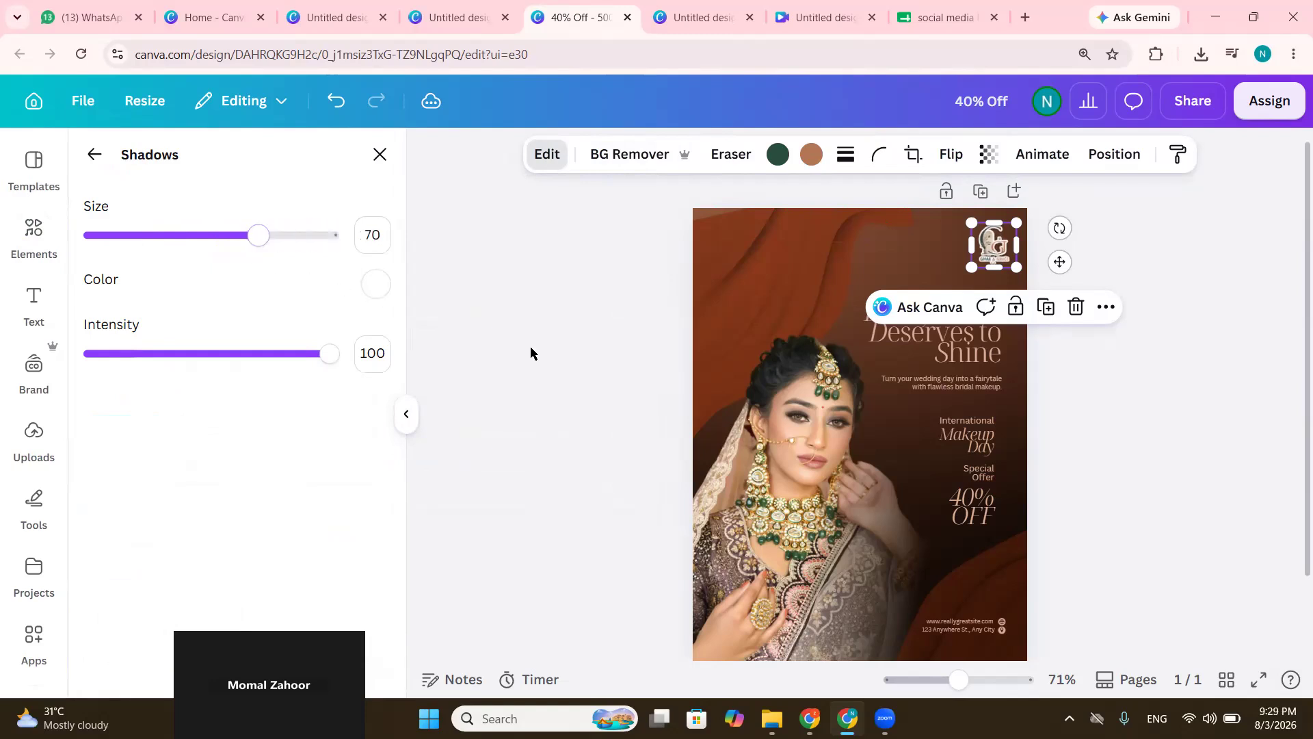
pyautogui.click(530, 346)
# Move the logo slightly inward from the page's right edge, above the heading
pyautogui.click(995, 252)
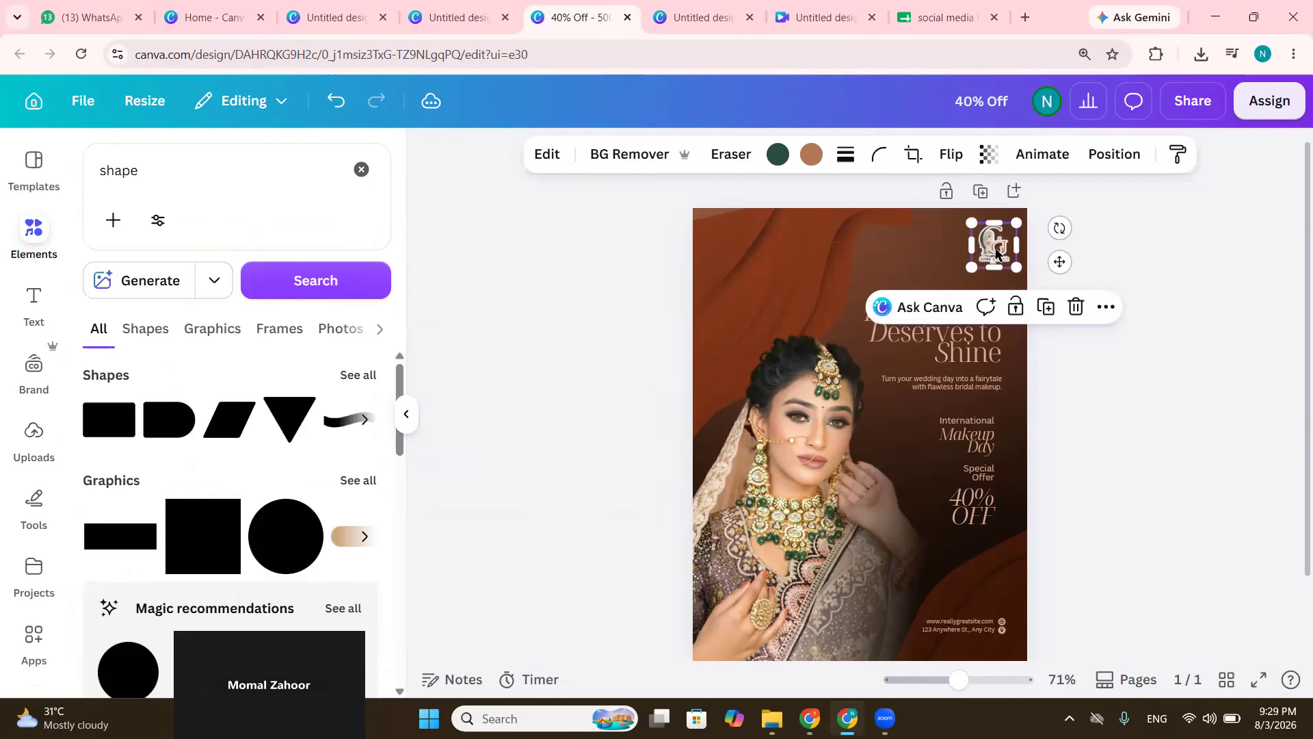
pyautogui.moveTo(996, 251); pyautogui.dragTo(996, 253)
pyautogui.click(1098, 307)
pyautogui.click(1131, 277)
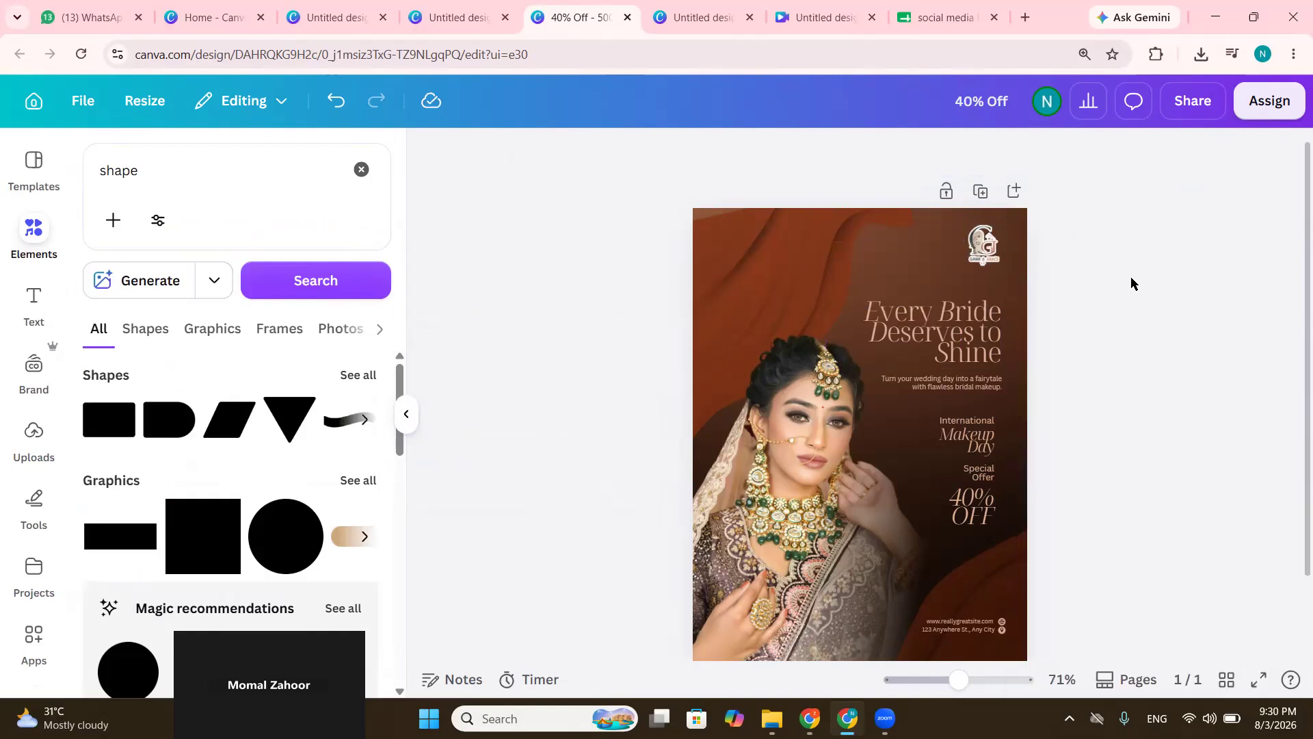
# Make the "Every Bride Deserves to Shine" heading bold and move it up slightly, closer to the logo
pyautogui.click(976, 323)
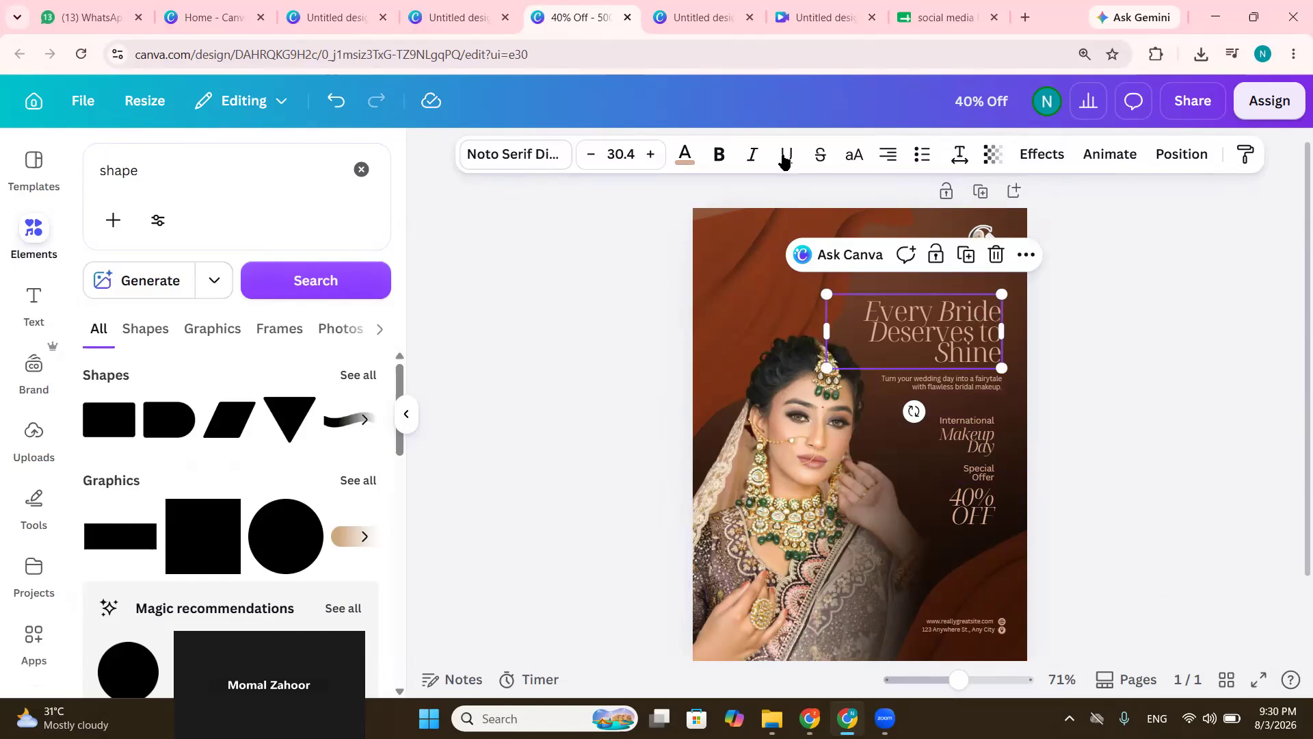
pyautogui.click(717, 157)
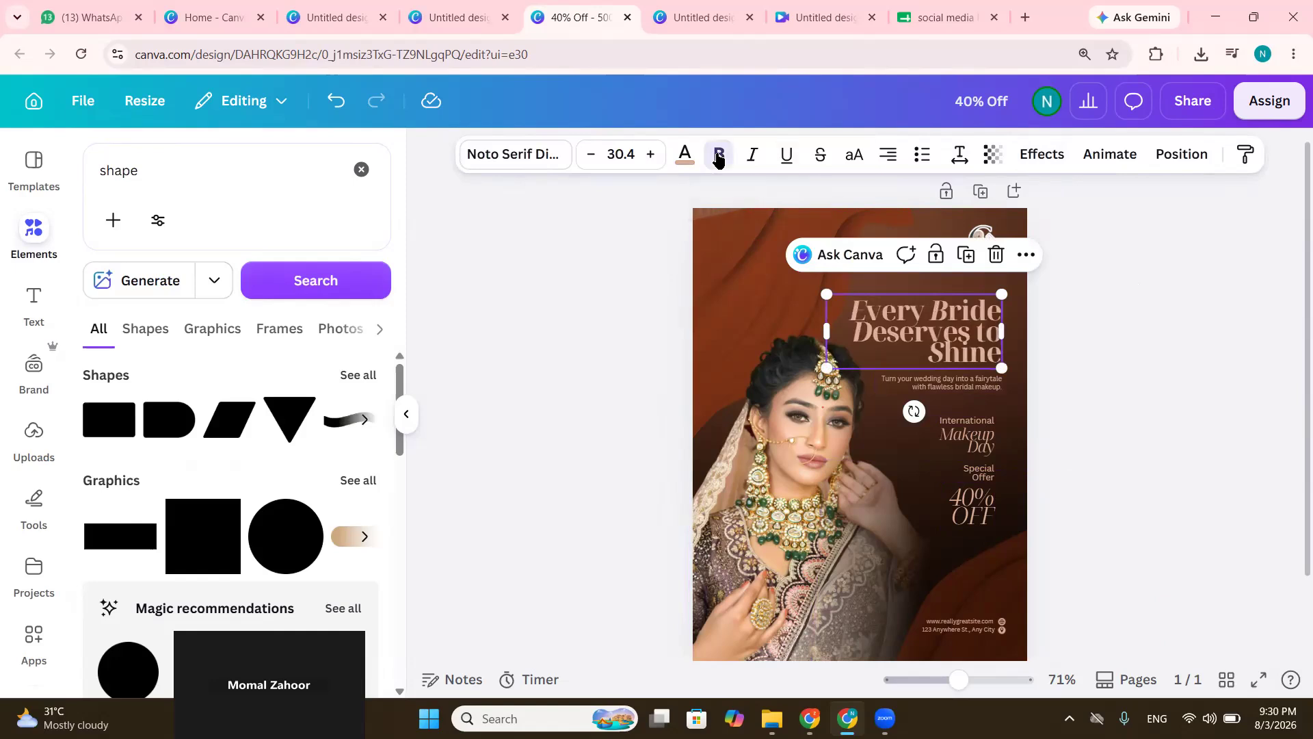
pyautogui.moveTo(930, 329); pyautogui.dragTo(929, 312)
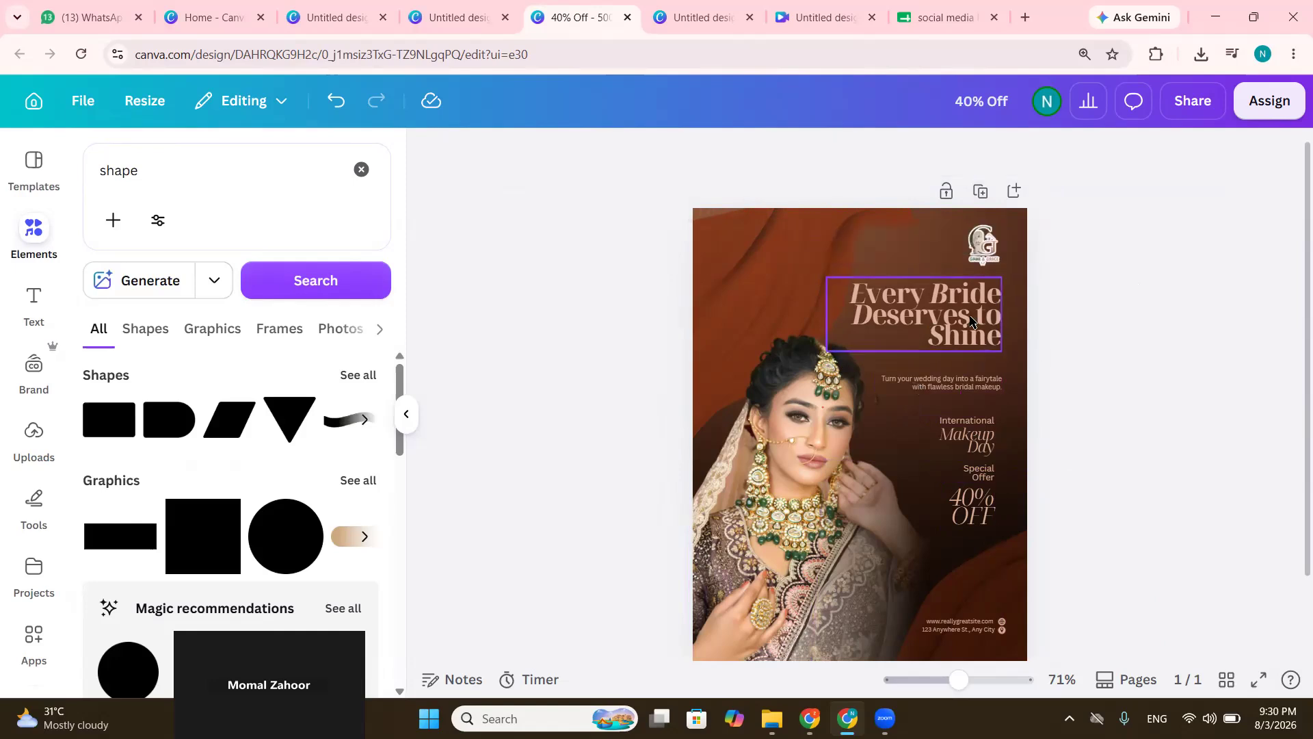
# Try dark brown and coral red photo colours on the "Every Bride Deserves to Shine" heading, and undo them
pyautogui.click(686, 156)
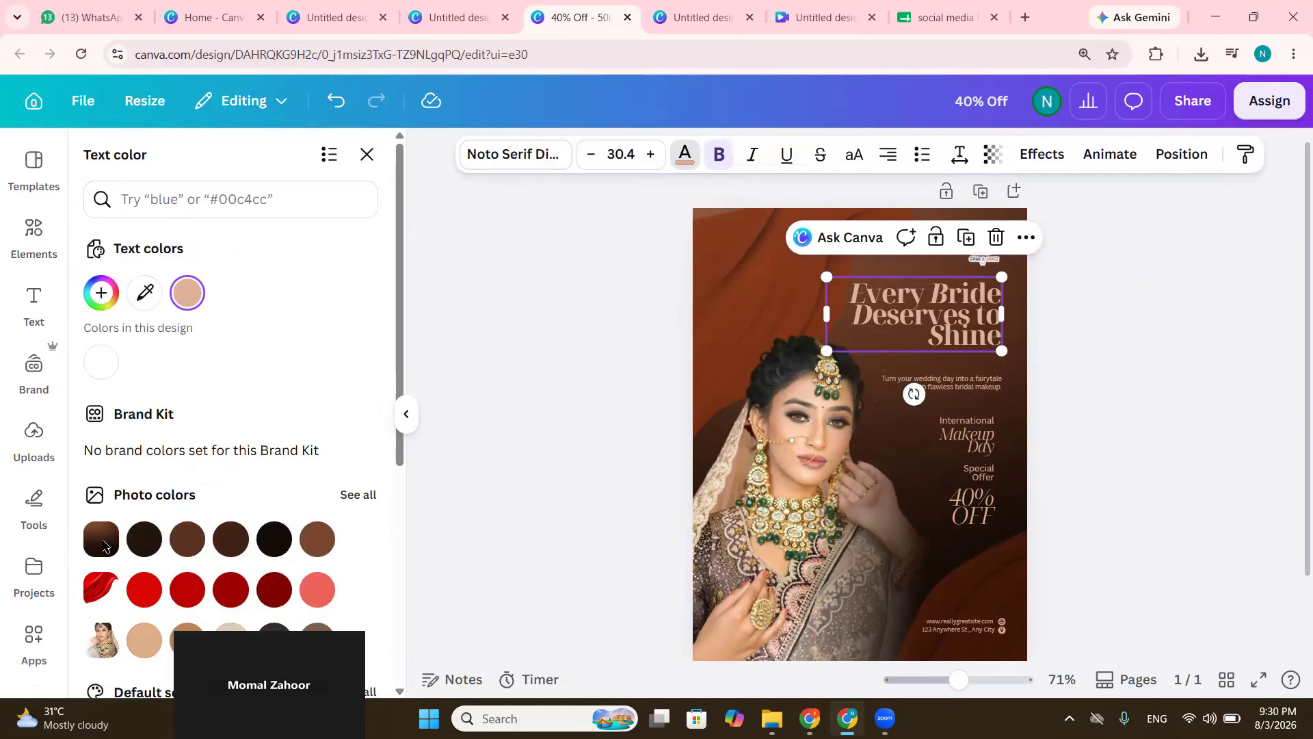
pyautogui.click(144, 545)
pyautogui.click(232, 550)
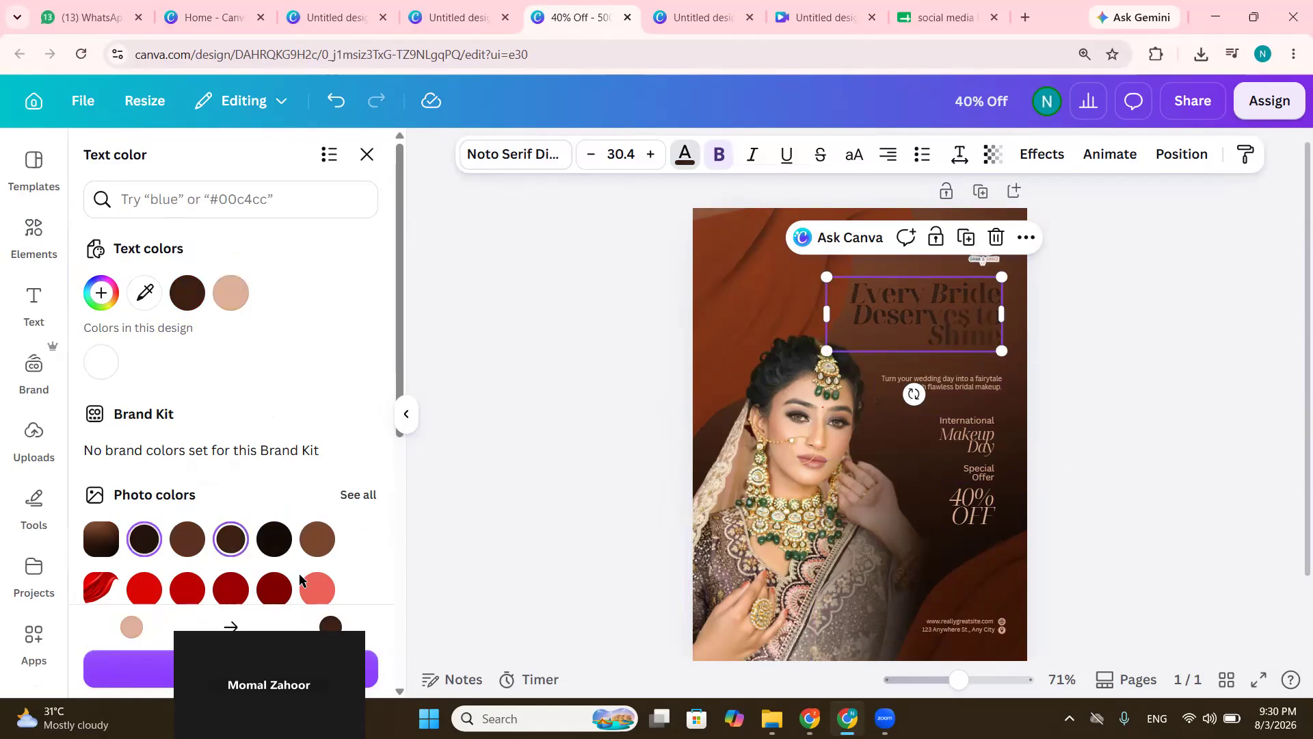
pyautogui.click(314, 590)
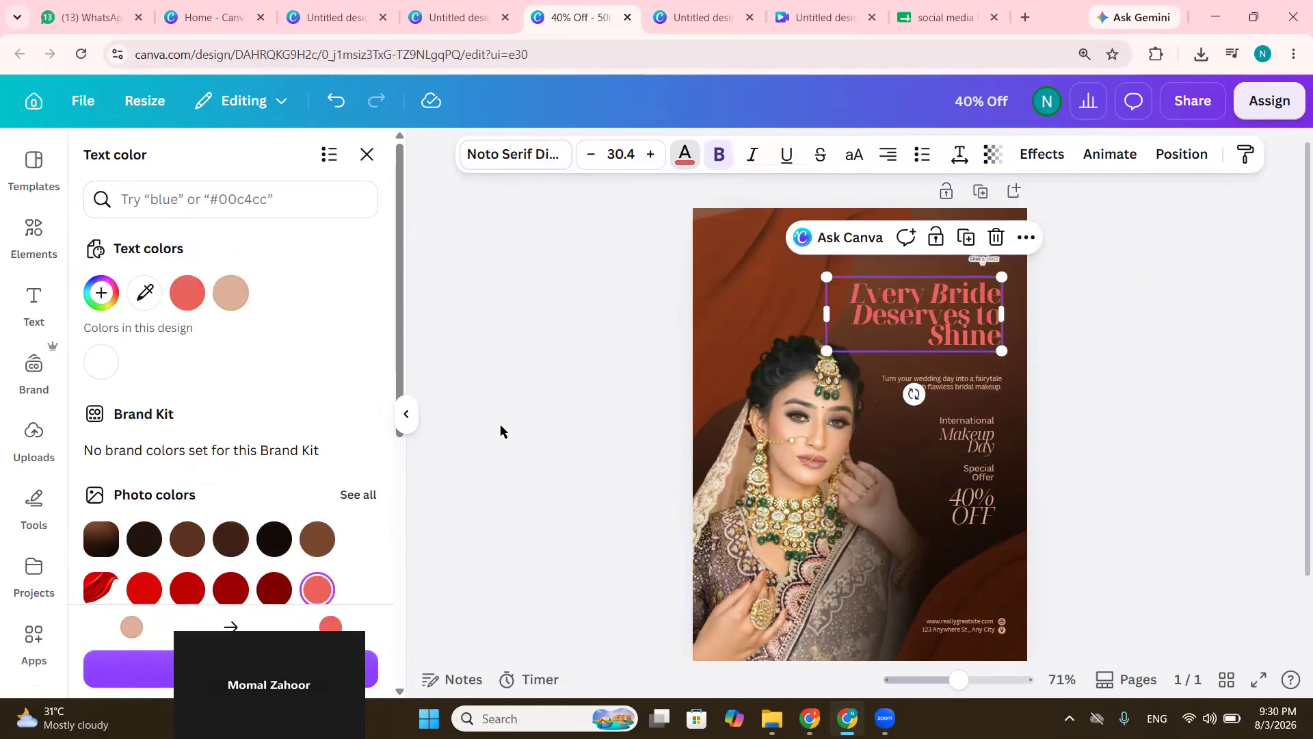
pyautogui.hotkey('ctrl', 'z')
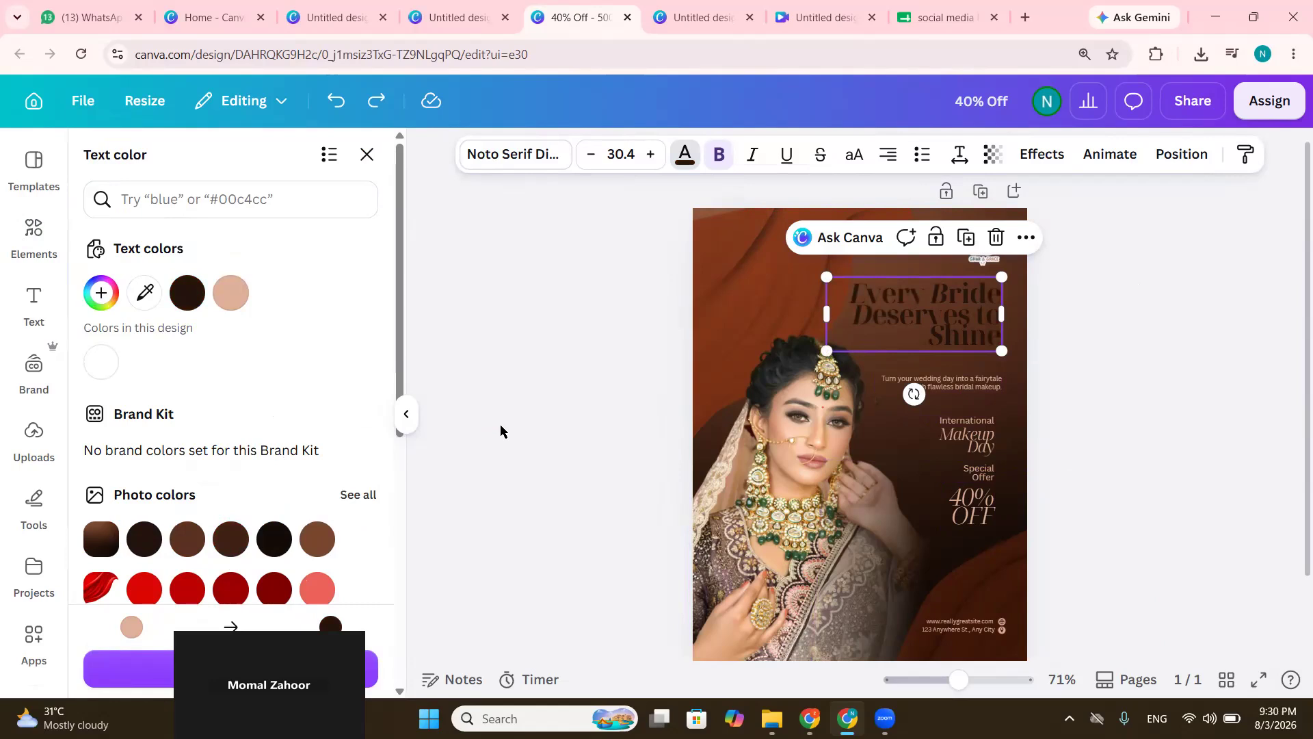
pyautogui.hotkey('ctrl', 'z')
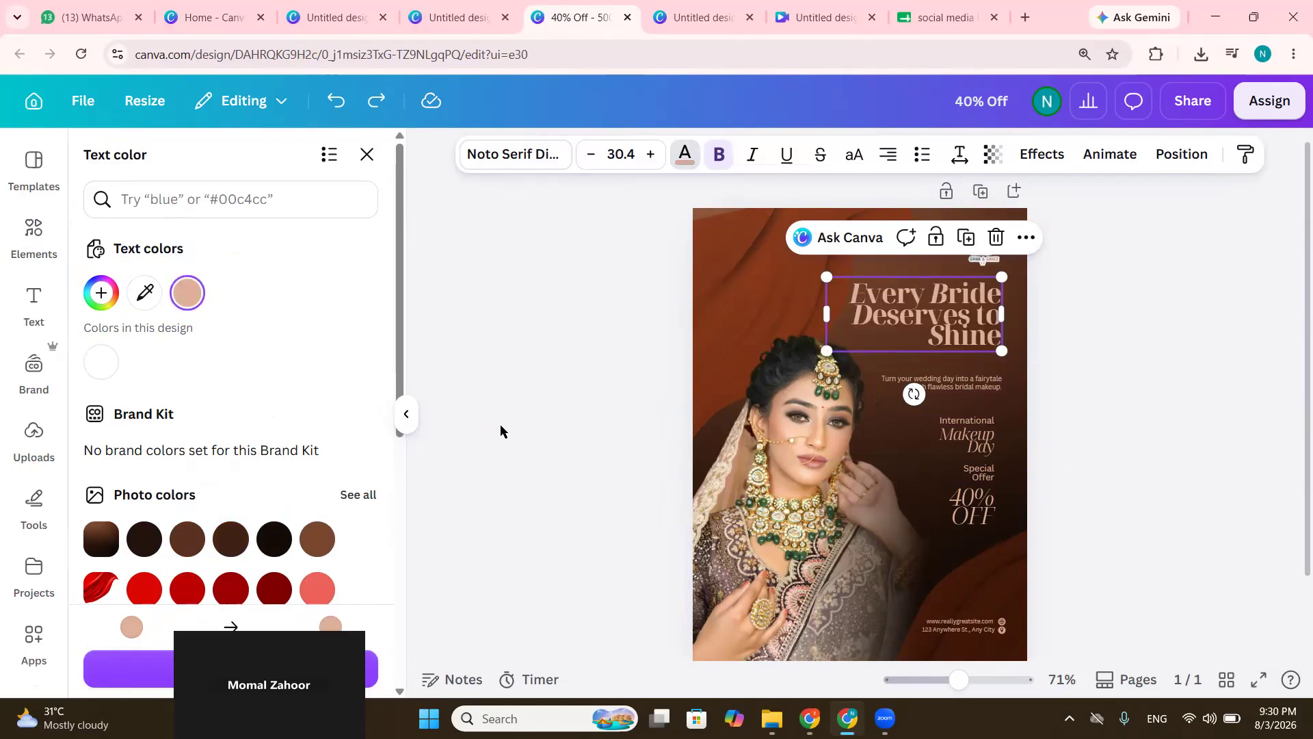
# Recolour the "Every Bride Deserves to Shine" heading with the near-black photo colour
pyautogui.click(273, 539)
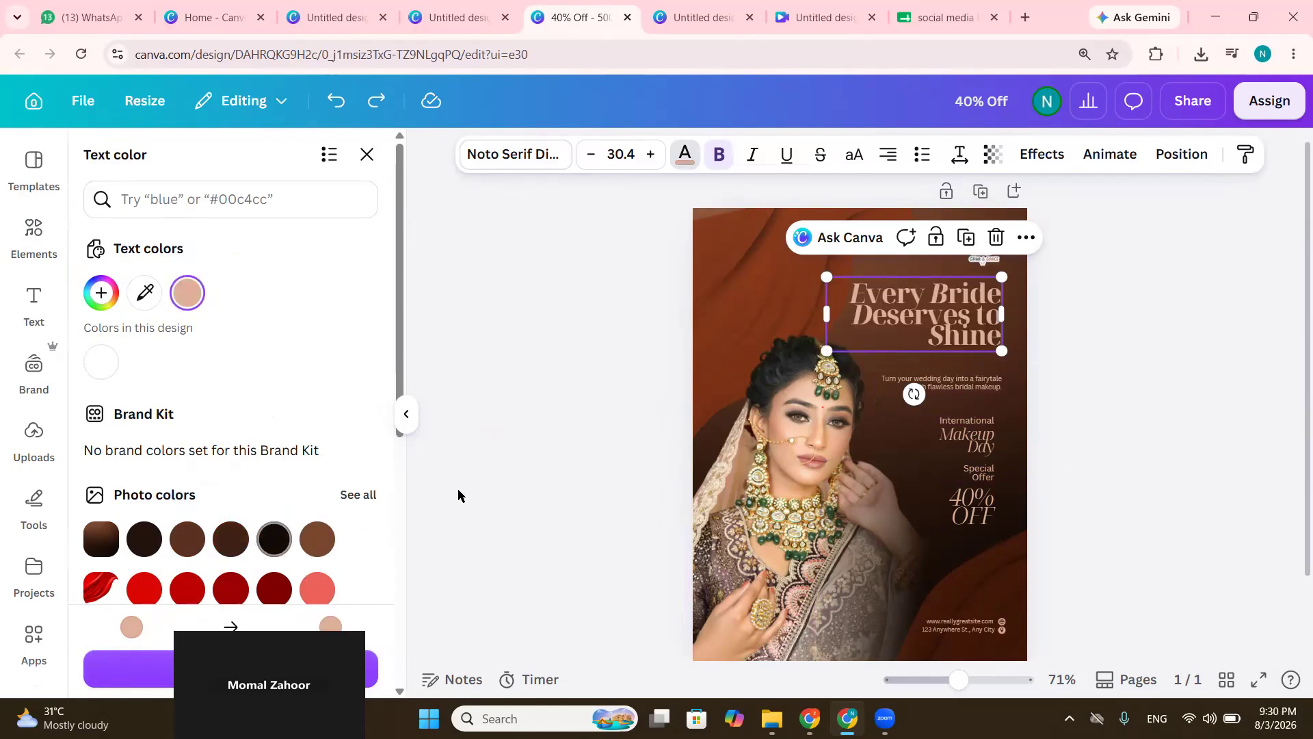
pyautogui.click(501, 499)
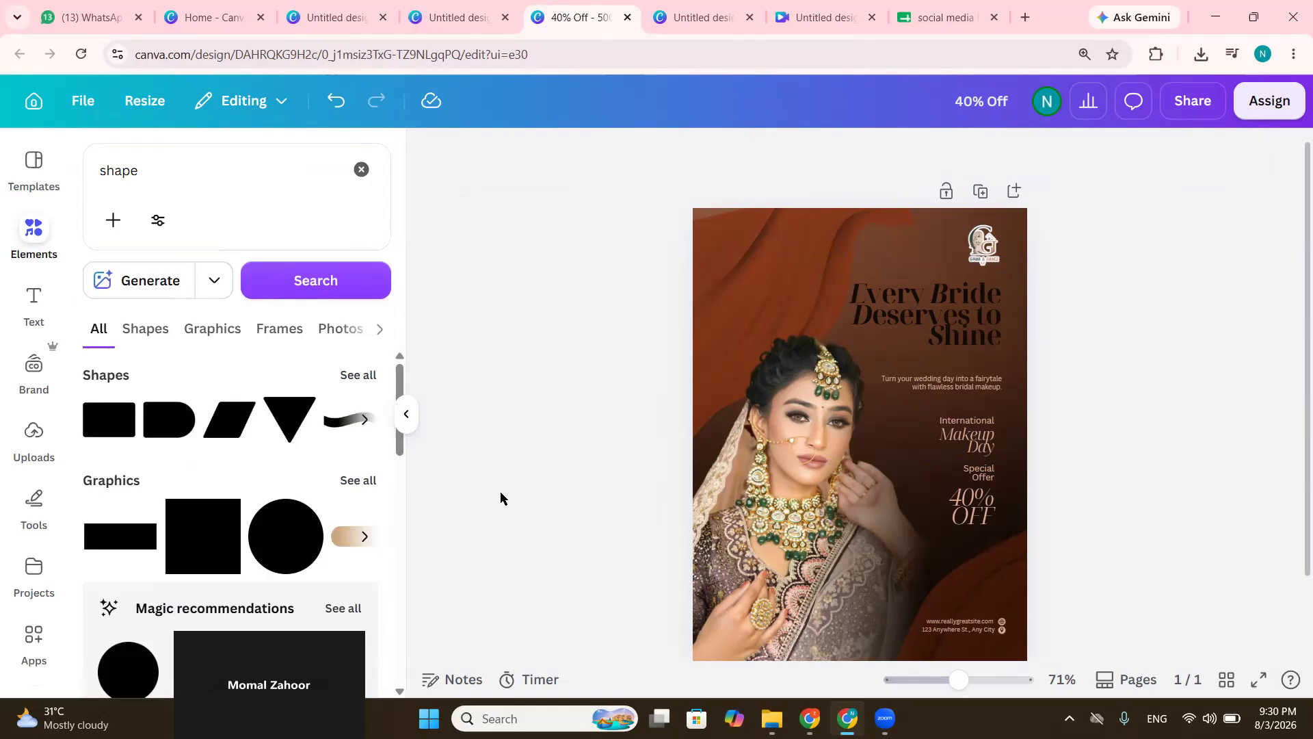
# Apply the Outline text effect to the "Every Bride Deserves to Shine" heading and set the outline colour to white
pyautogui.click(920, 339)
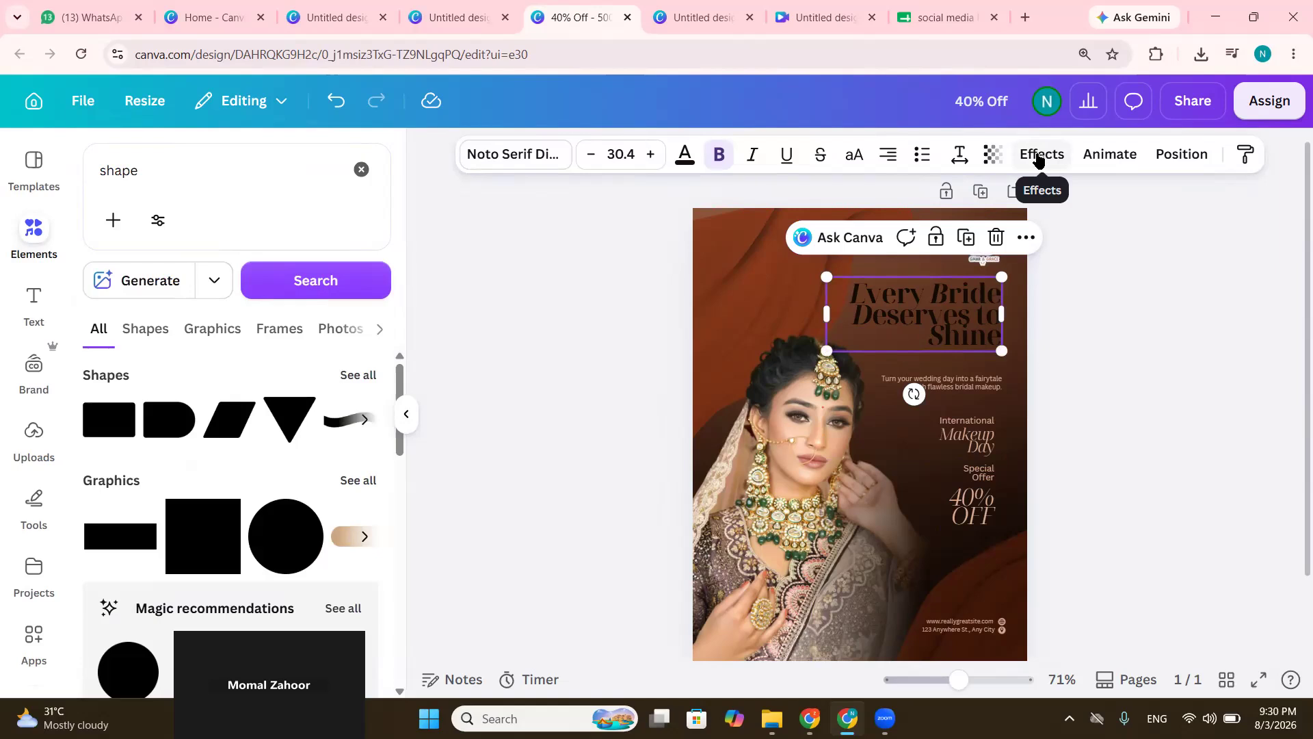
pyautogui.click(1038, 158)
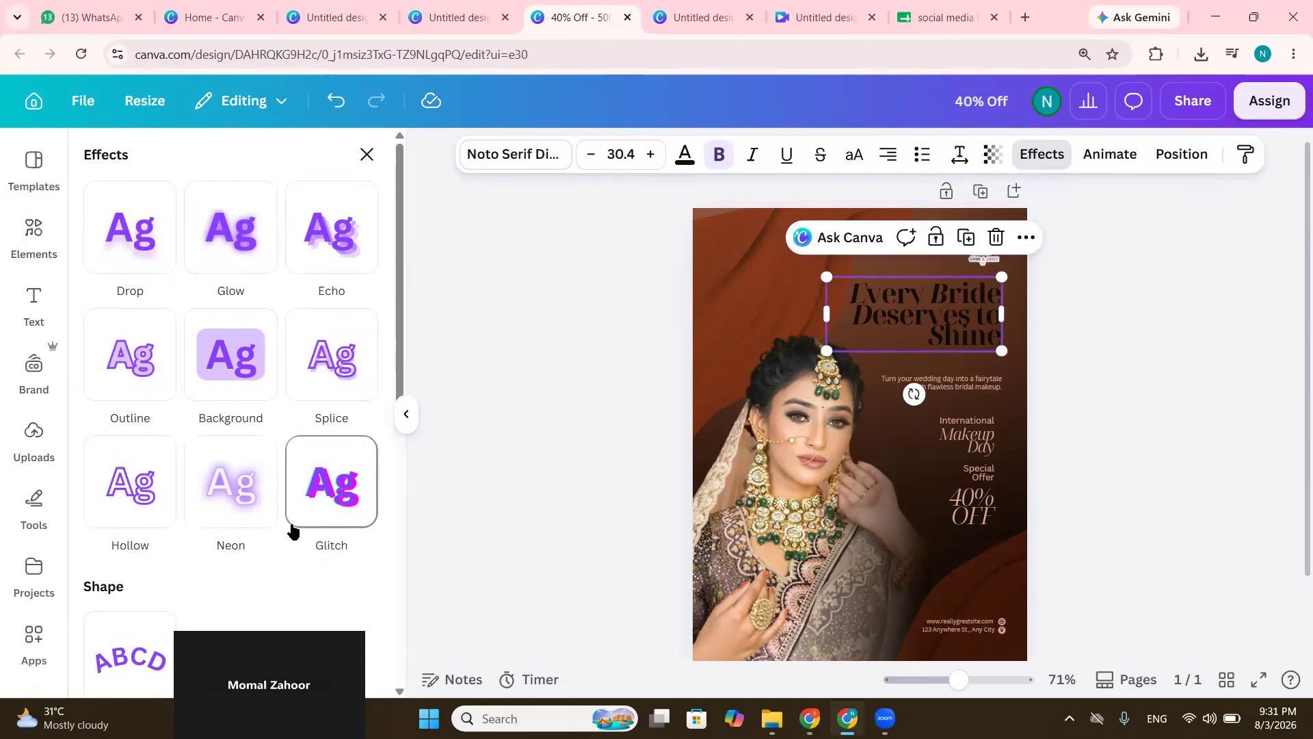
pyautogui.click(122, 372)
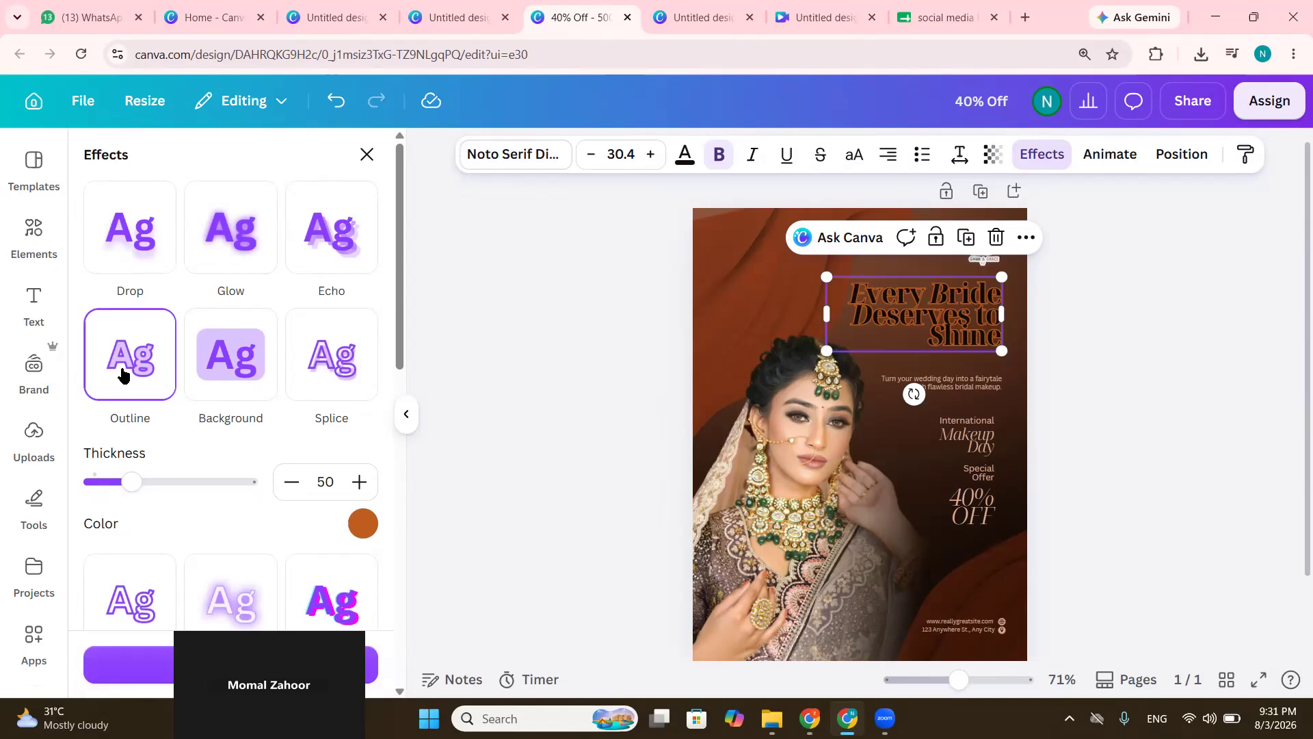
pyautogui.click(363, 524)
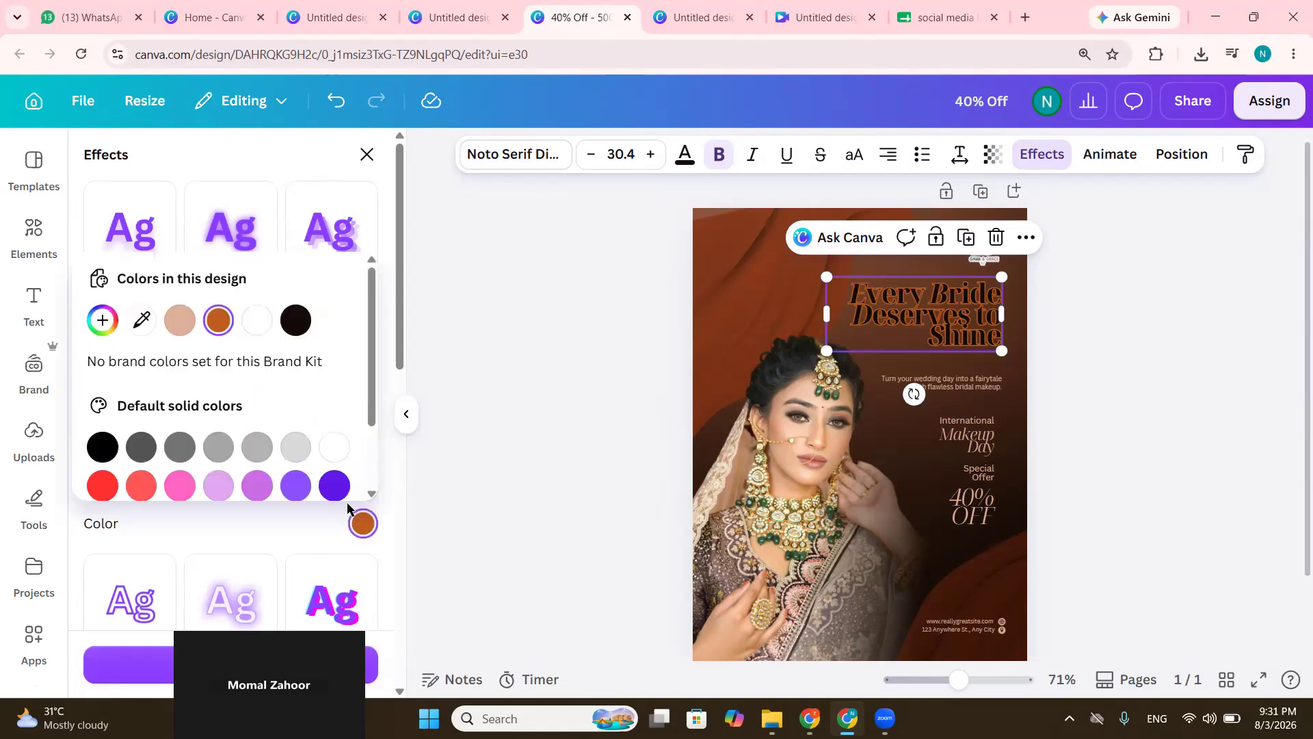
pyautogui.click(330, 449)
pyautogui.click(513, 424)
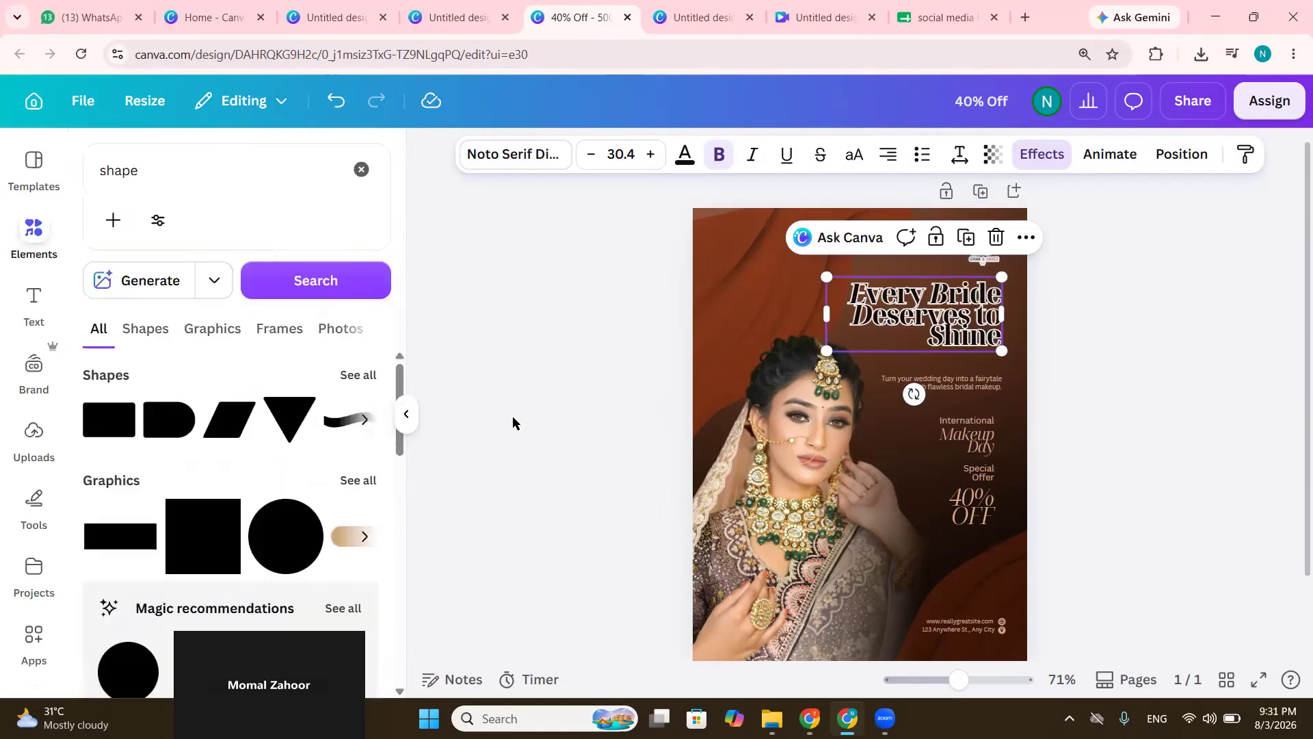
# Undo the white outline colour and the Outline effect on the "Every Bride Deserves to Shine" heading
pyautogui.click(512, 423)
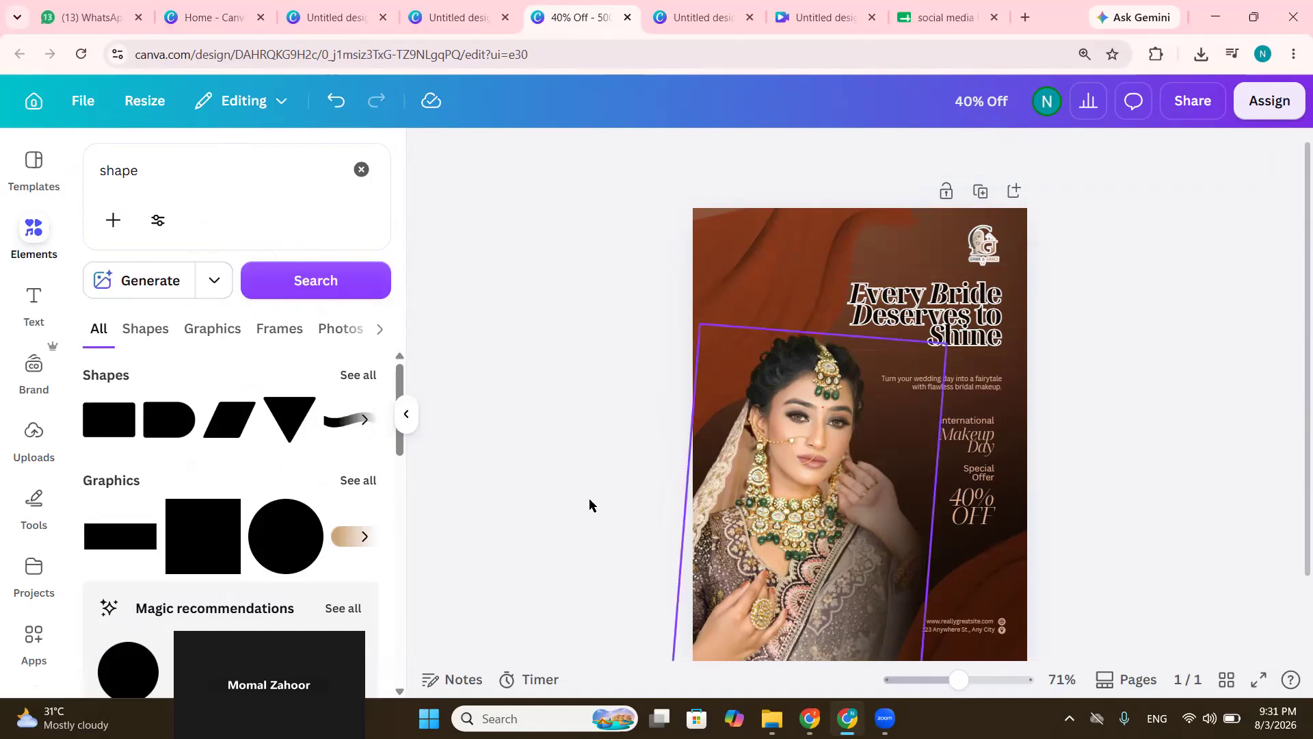
pyautogui.hotkey('ctrl', 'z')
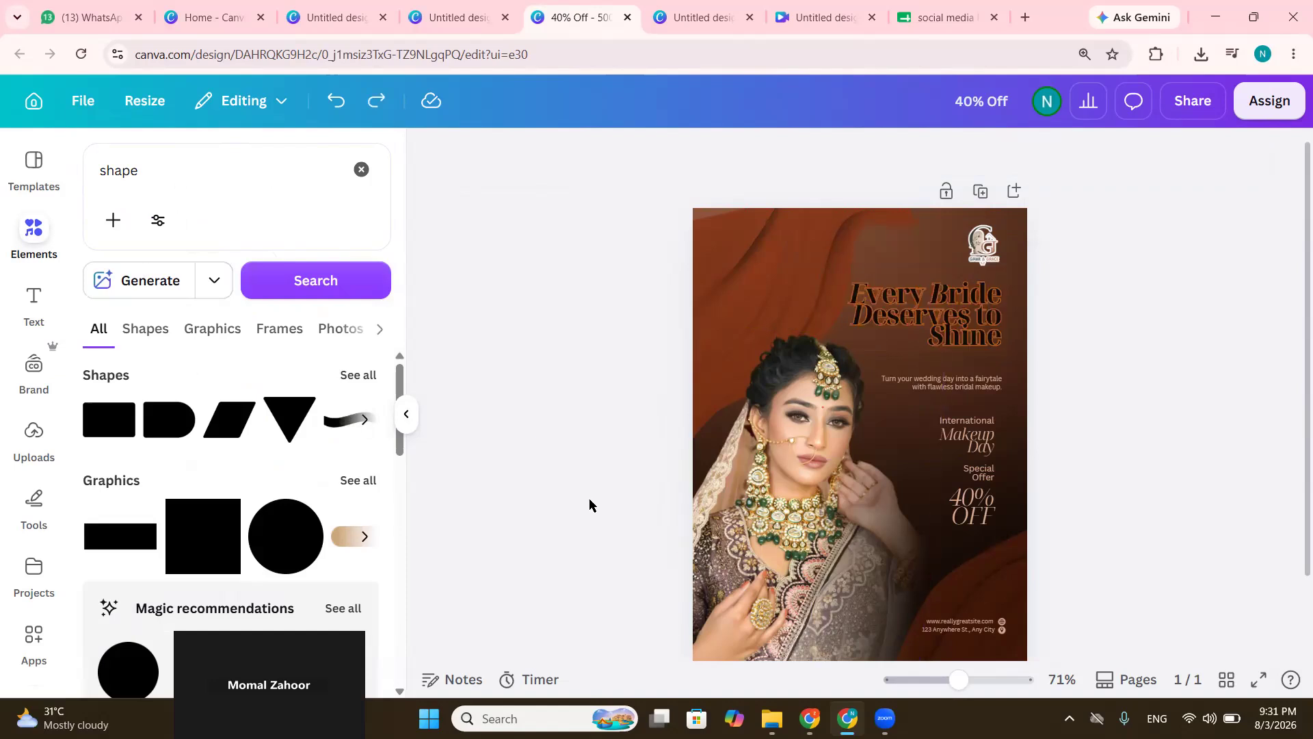
pyautogui.hotkey('ctrl', 'z')
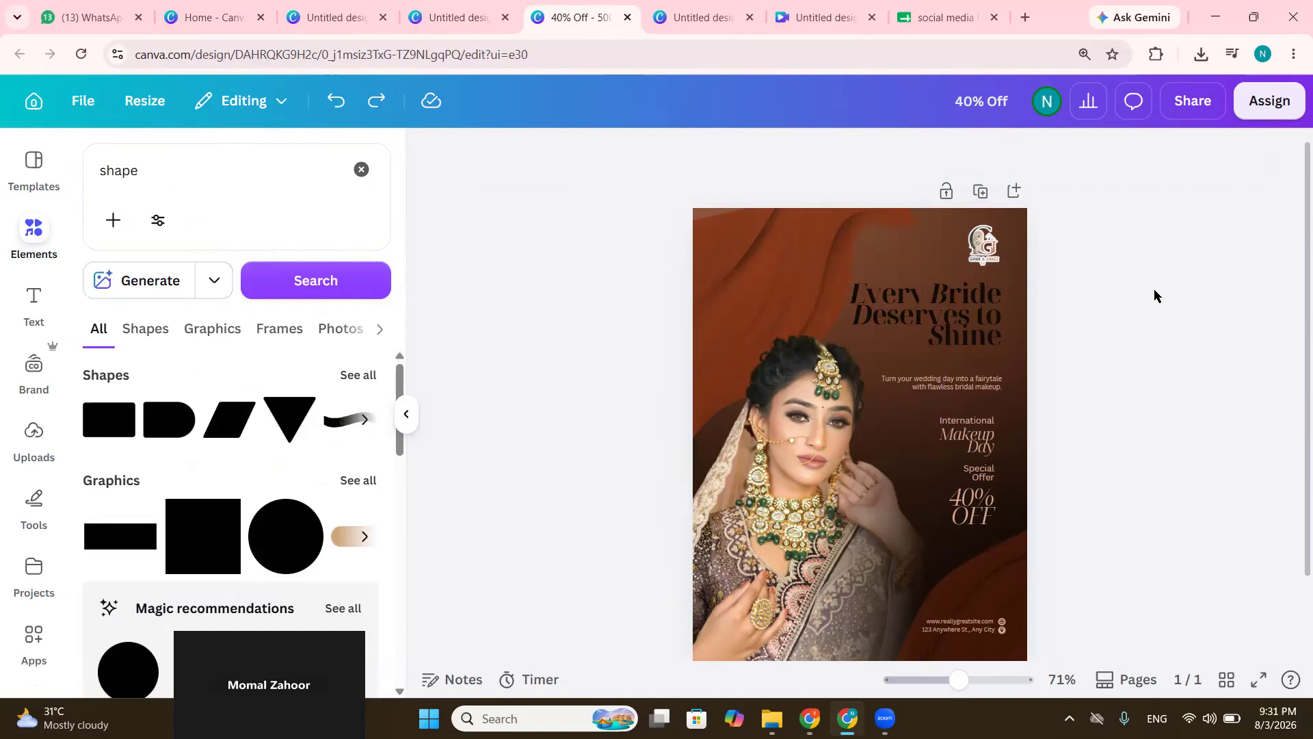
# Reapply the Outline text effect to the "Every Bride Deserves to Shine" heading with a white outline colour
pyautogui.click(995, 334)
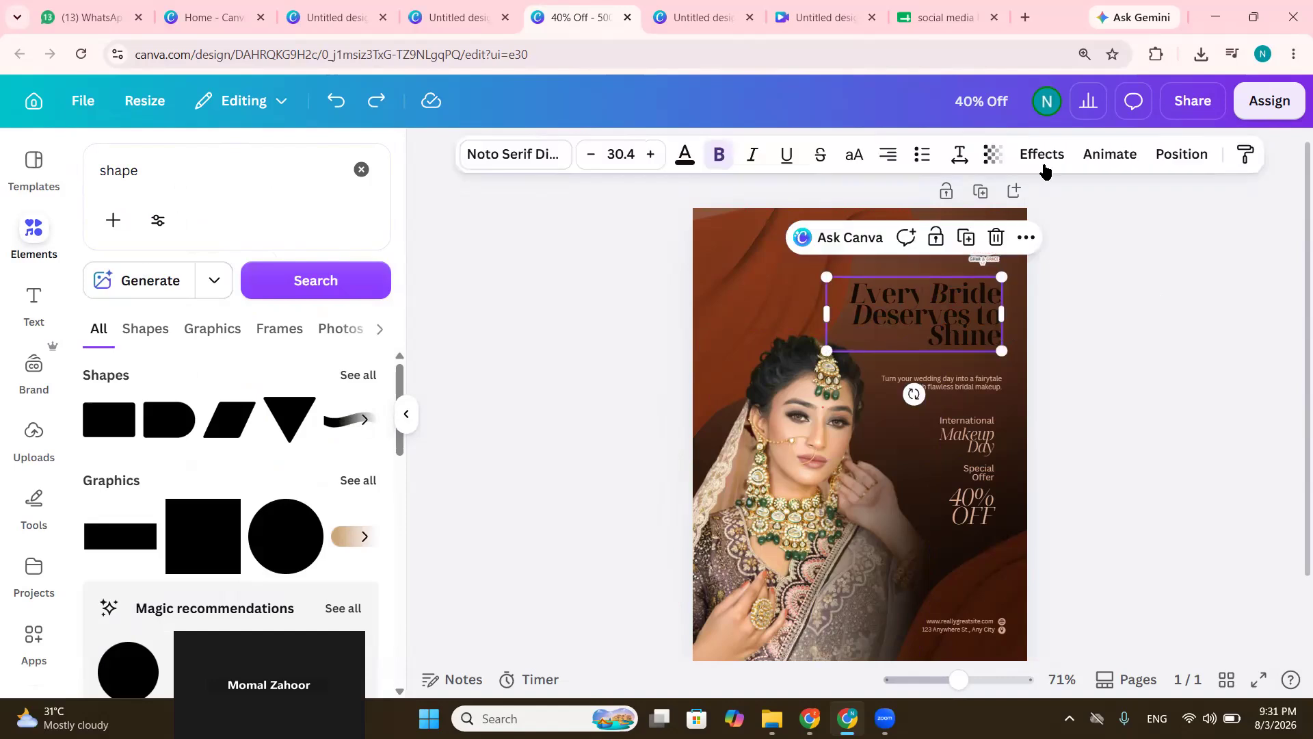
pyautogui.click(1042, 154)
pyautogui.click(119, 356)
pyautogui.click(363, 523)
pyautogui.click(334, 448)
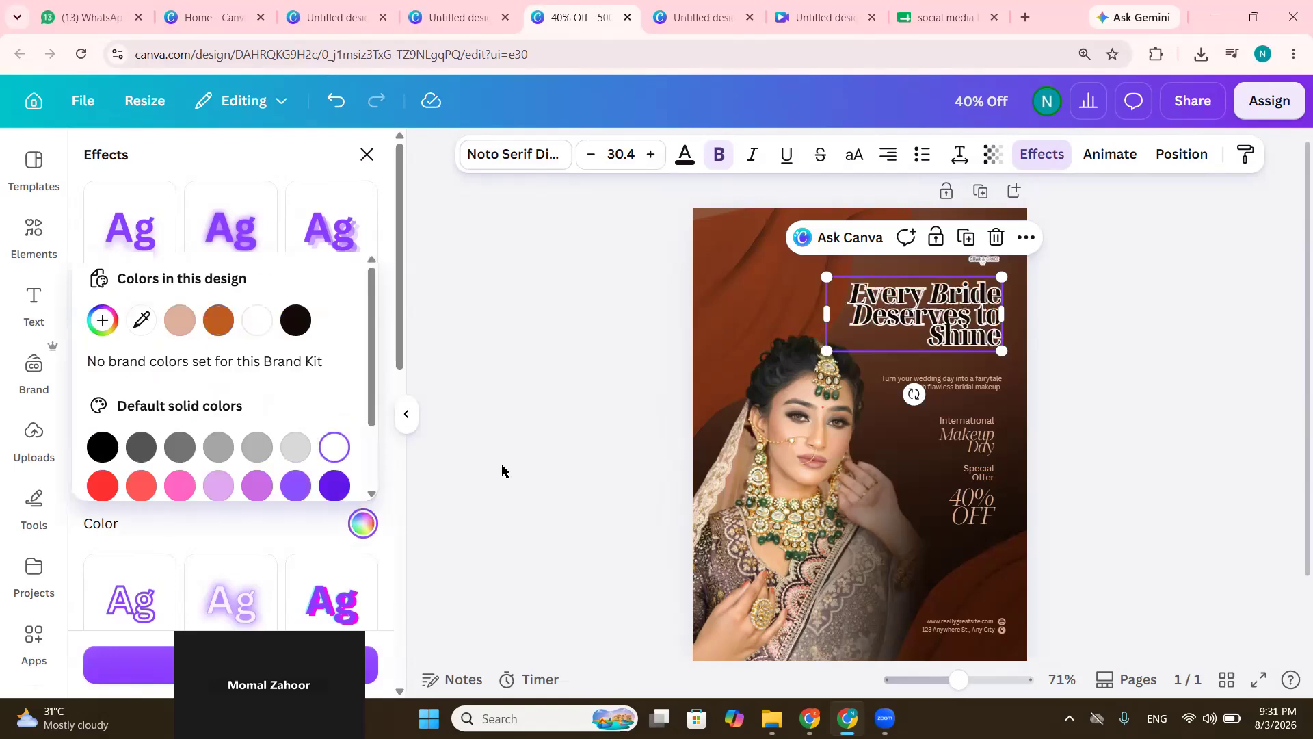
pyautogui.click(502, 471)
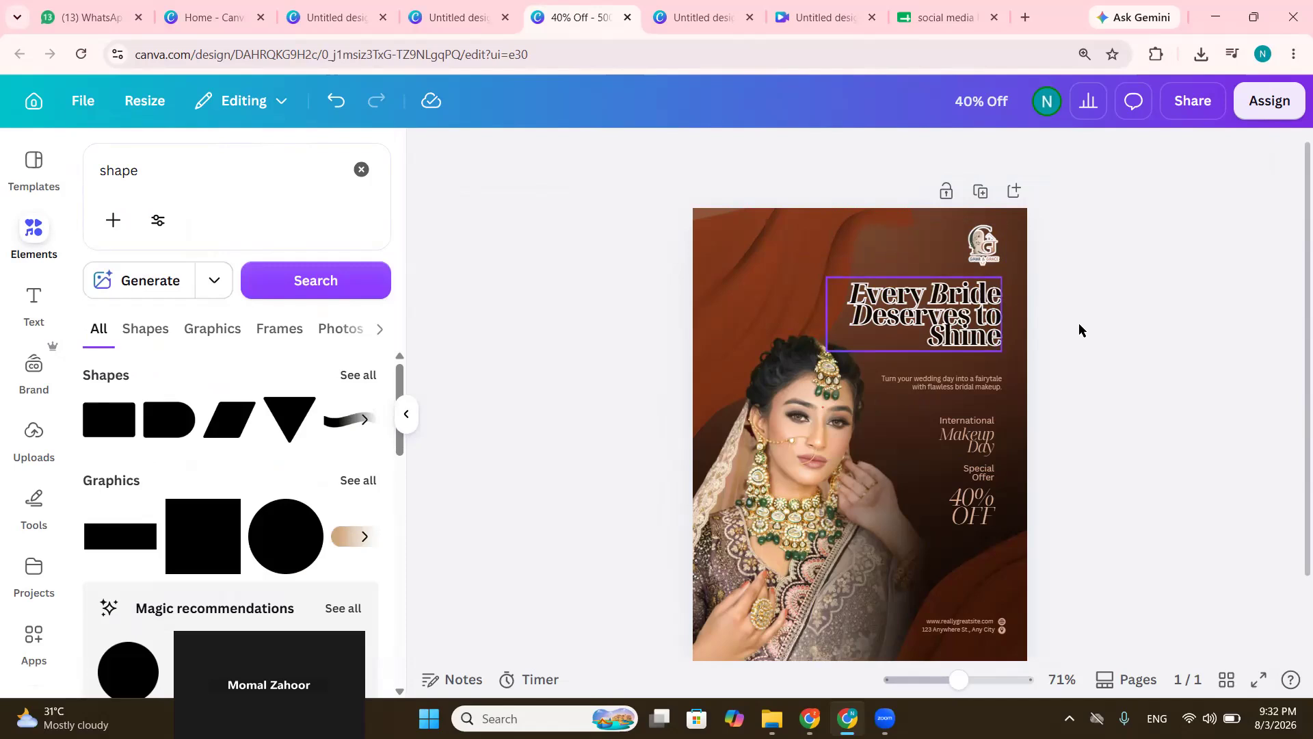
# Apply the Merge animation to the "Every Bride Deserves to Shine" heading
pyautogui.click(990, 324)
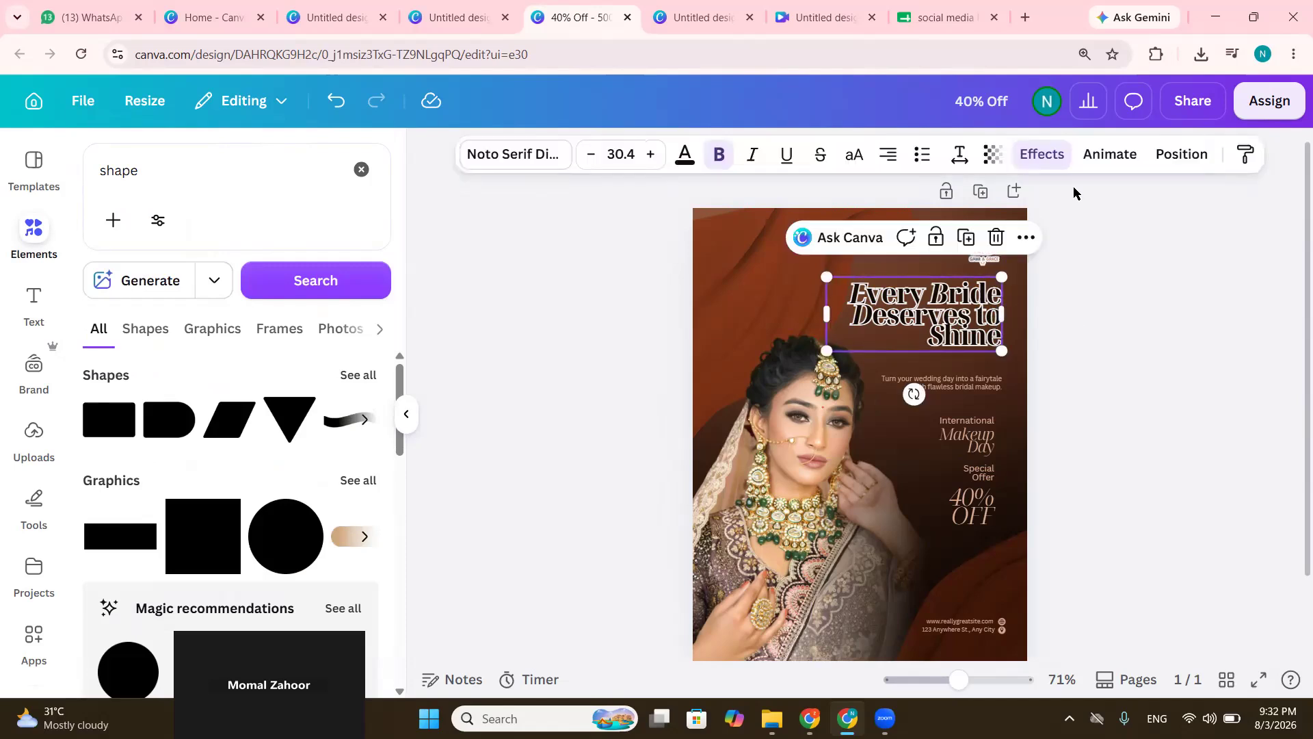
pyautogui.click(1111, 157)
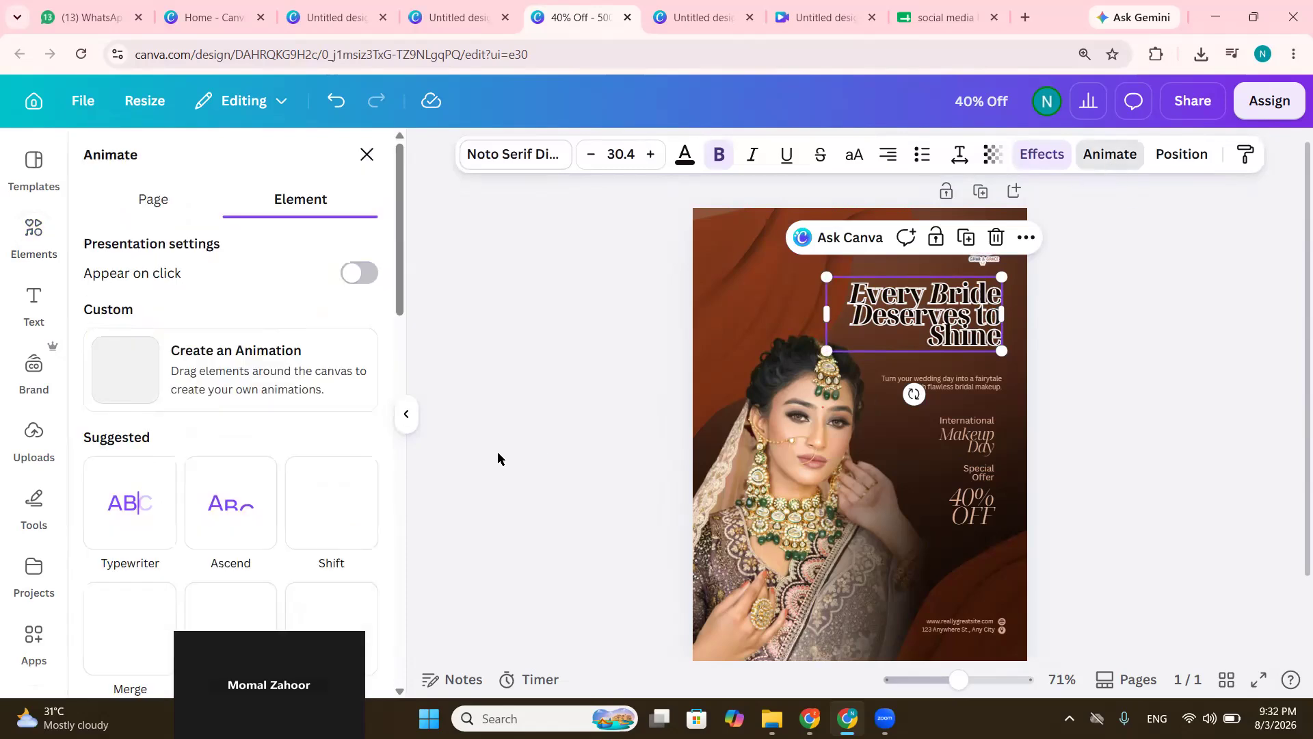
pyautogui.scroll(-2, 312, 512)
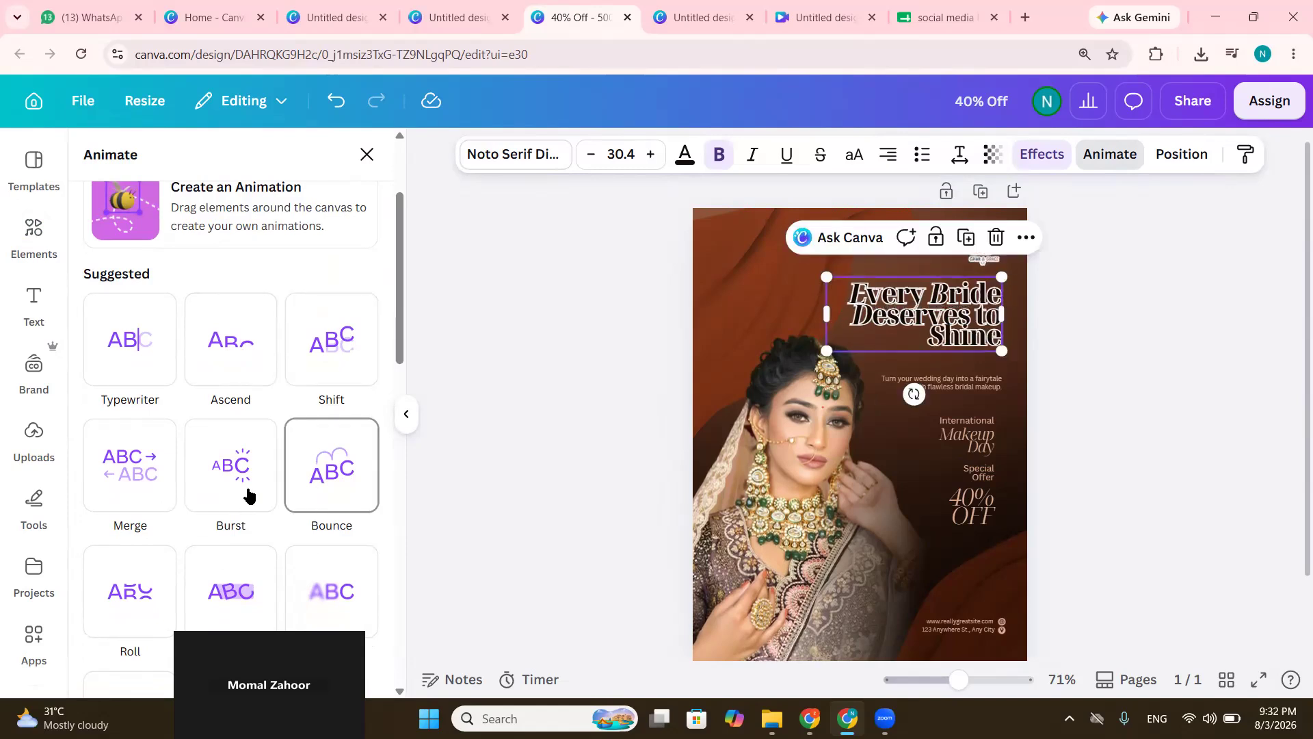
pyautogui.click(140, 468)
pyautogui.scroll(-3, 275, 577)
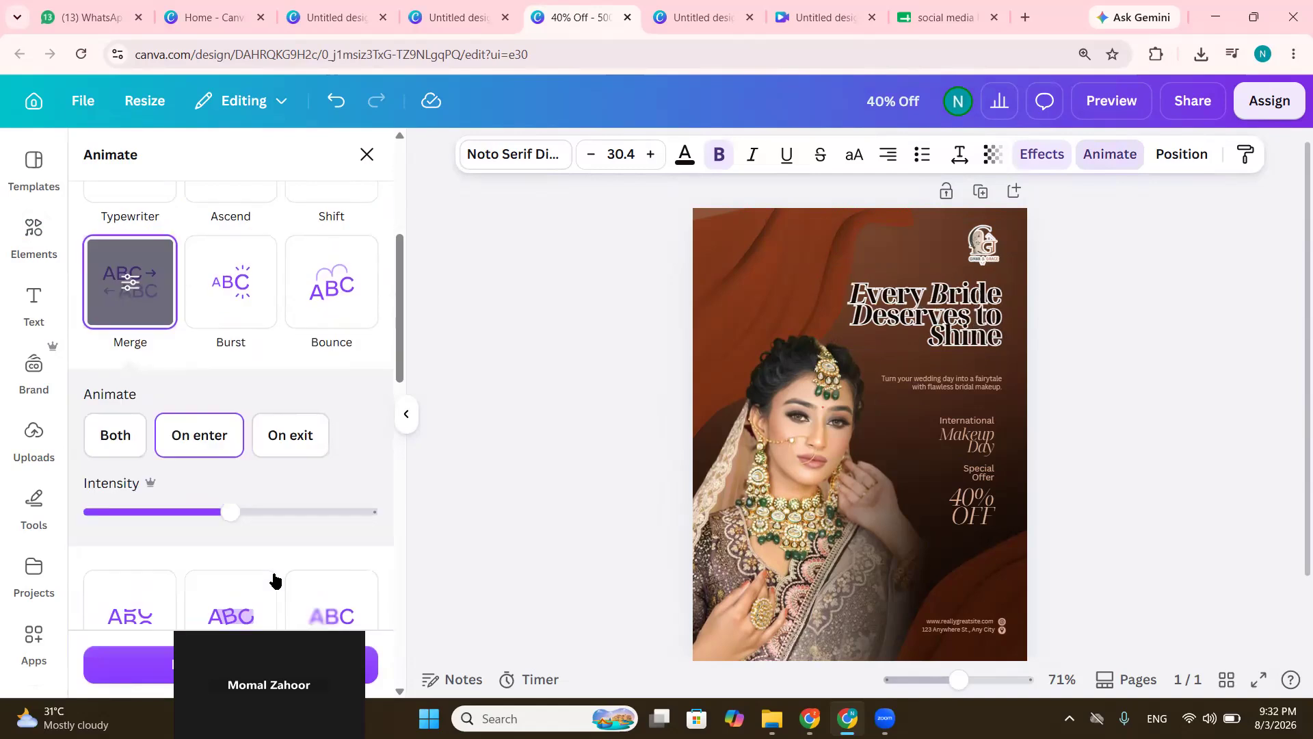
pyautogui.click(115, 443)
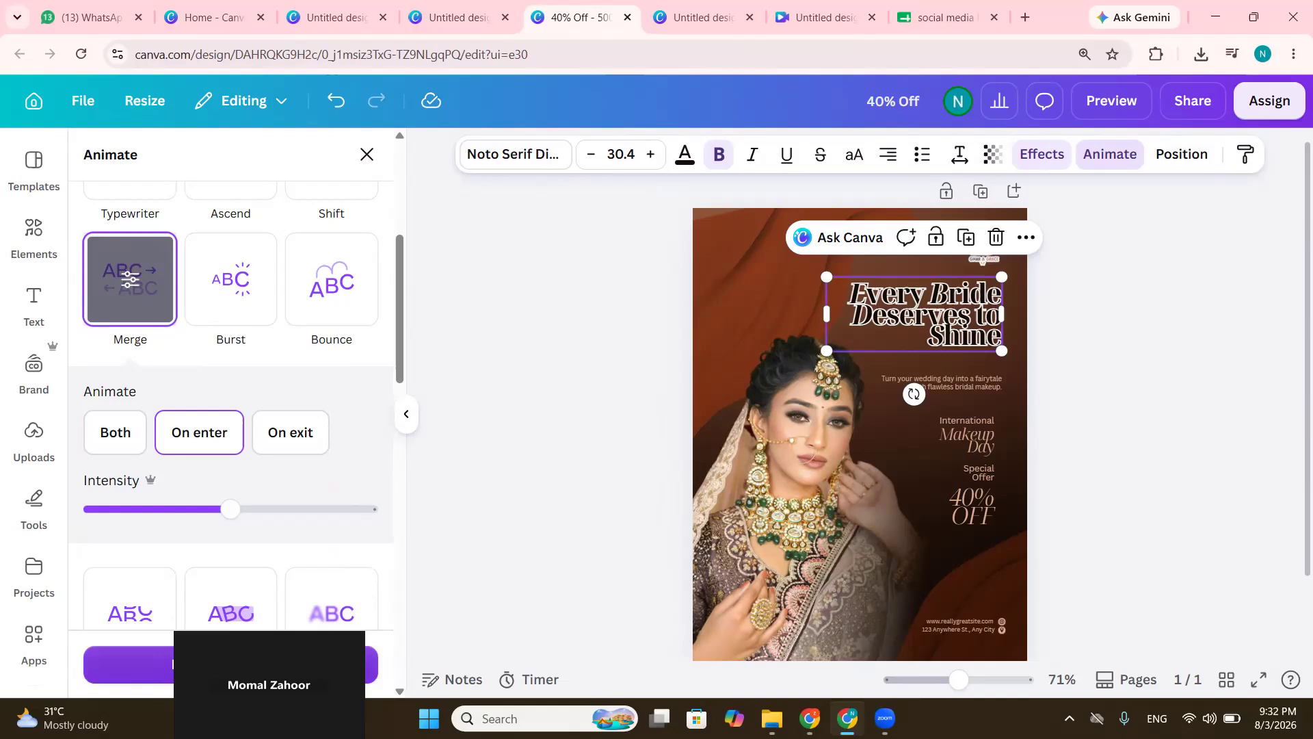
pyautogui.click(568, 507)
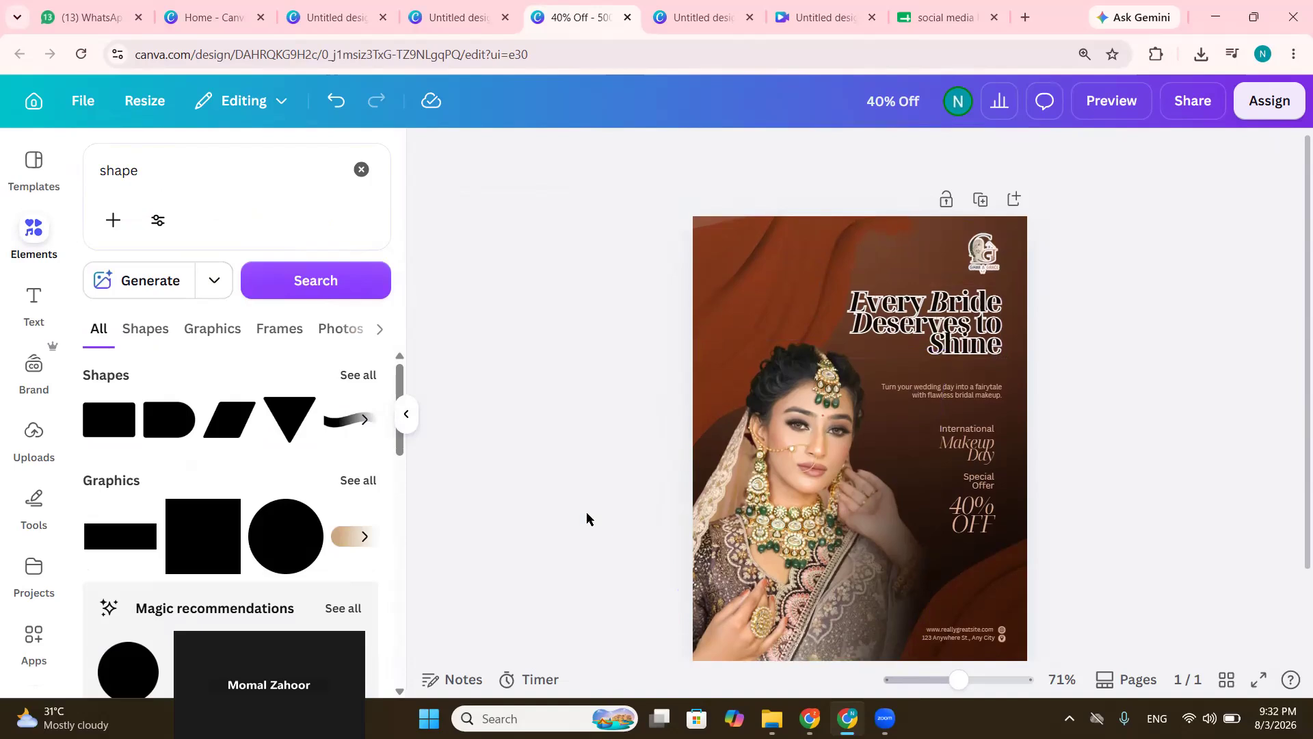
# Add a blank second page below the bridal makeup poster
pyautogui.scroll(-2, 657, 527)
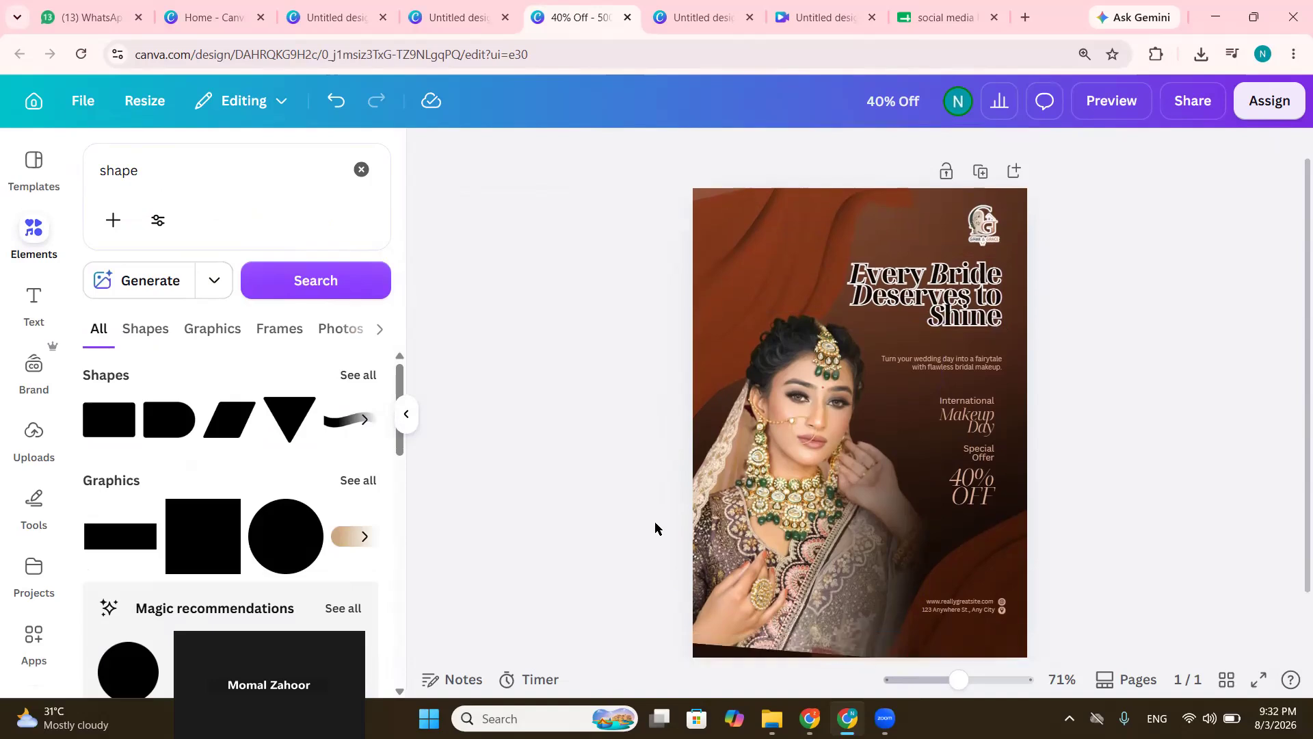
pyautogui.click(779, 627)
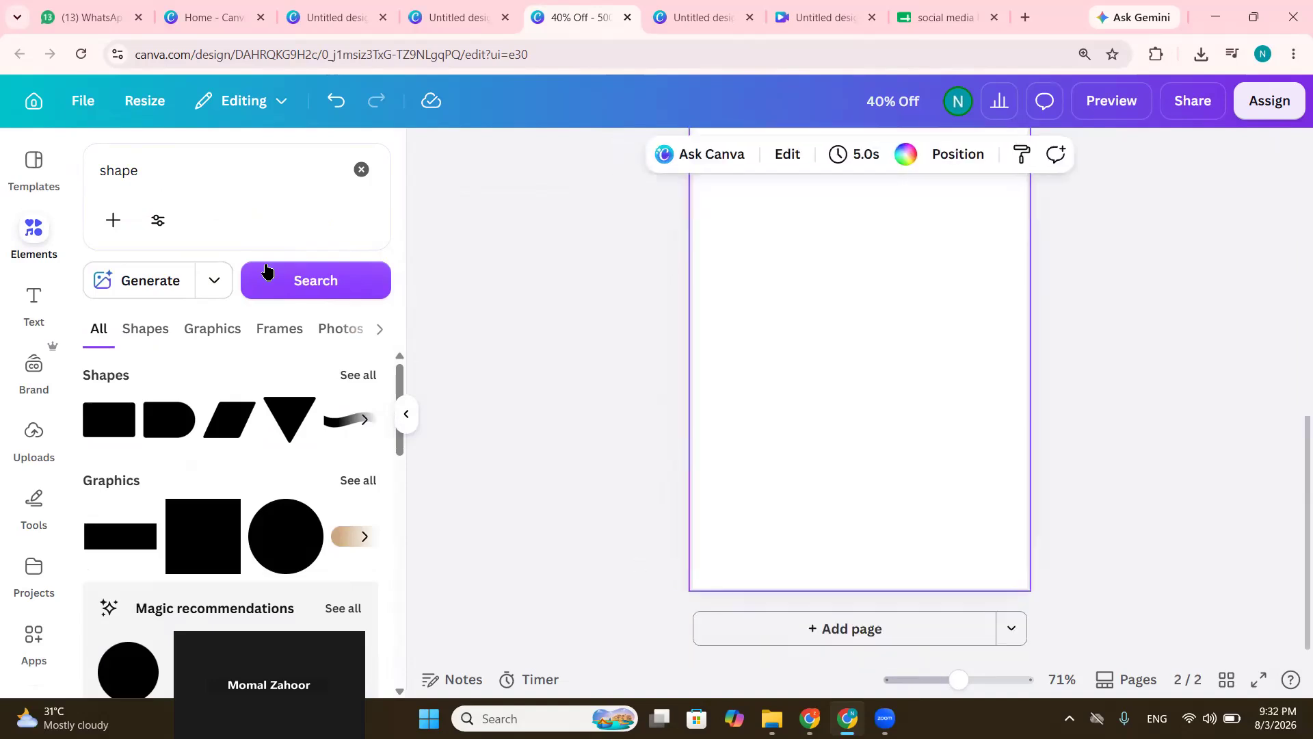
# Replace the "shape" query in the elements library with a search for "clothes"
pyautogui.click(194, 167)
pyautogui.press('BackSpace')
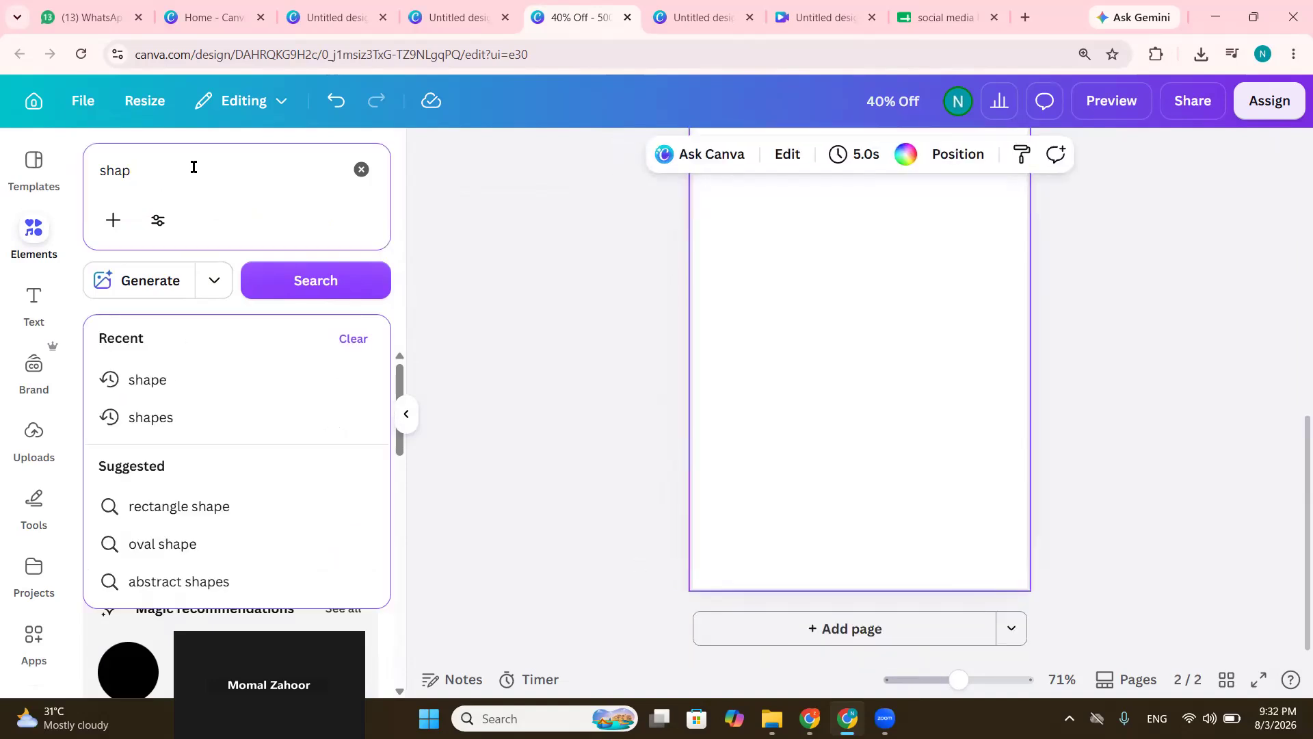
pyautogui.press('BackSpace')
pyautogui.press('BackSpace')
pyautogui.press('BackSpace')
pyautogui.press('BackSpace')
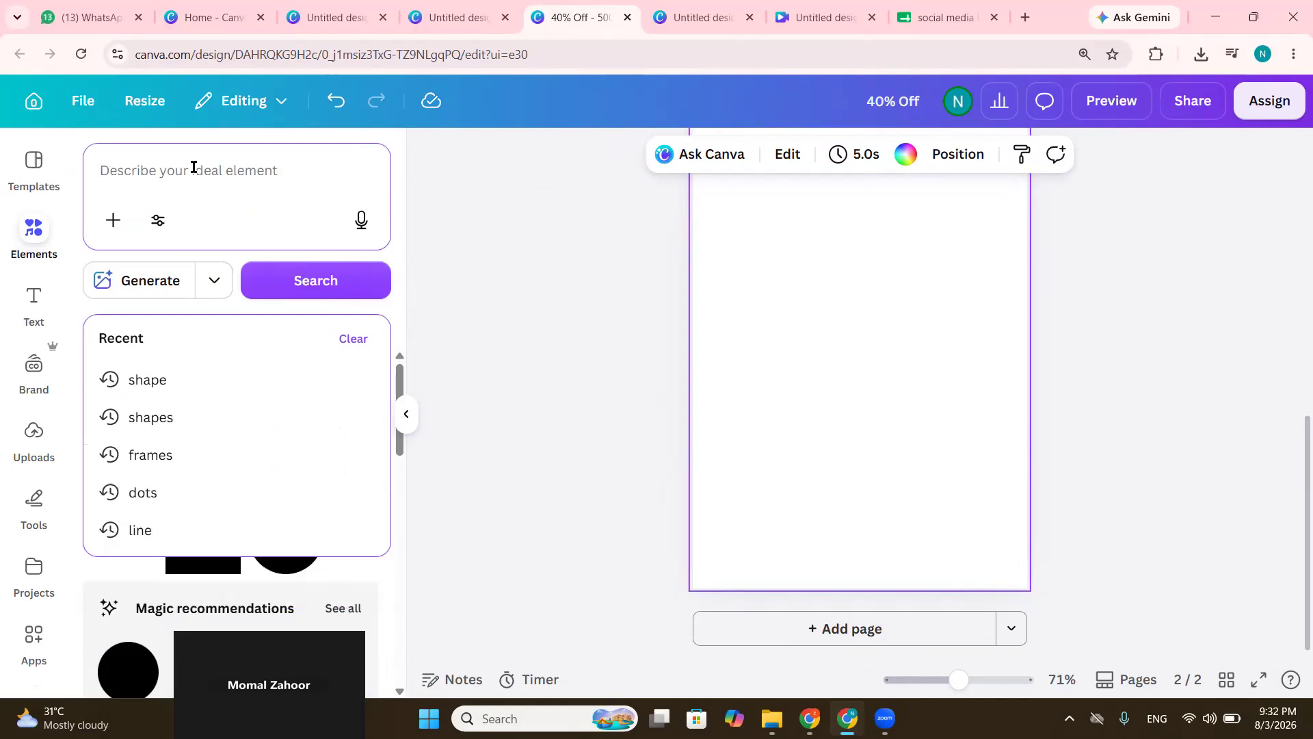
pyautogui.write('clot')
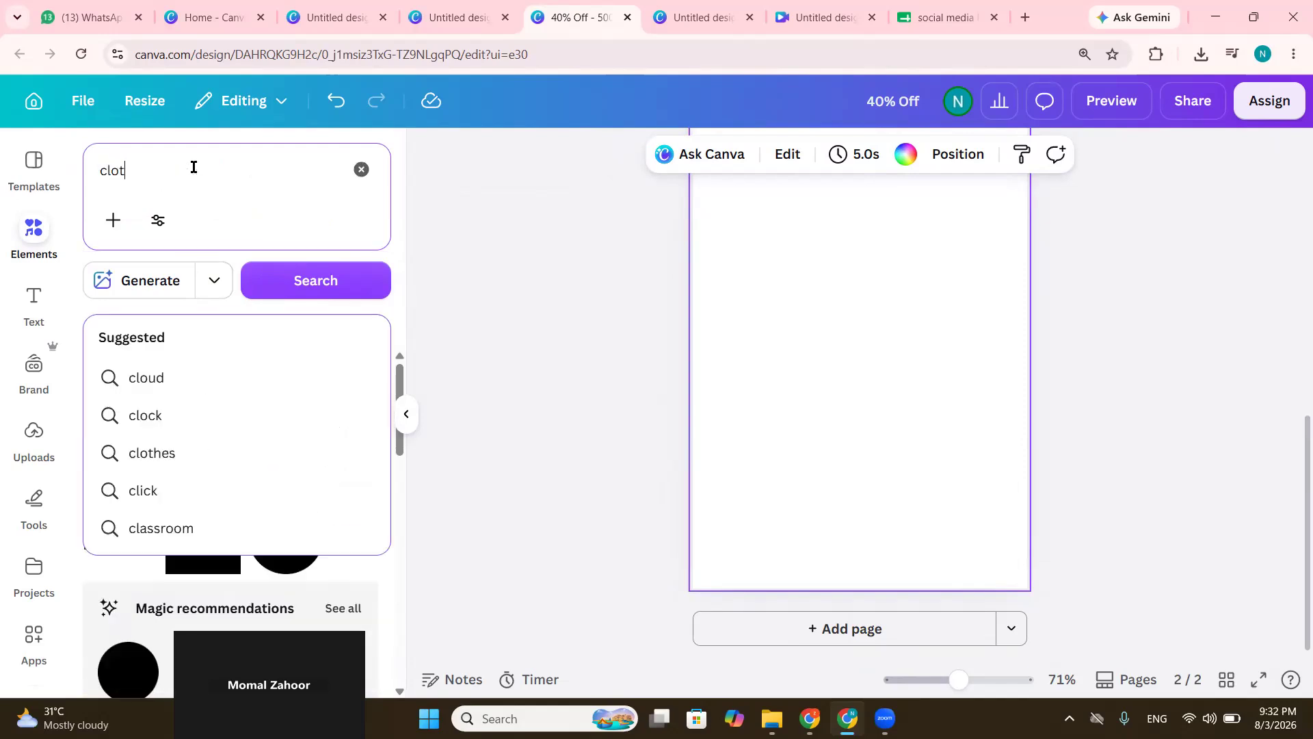
pyautogui.write('hes')
pyautogui.press('Return')
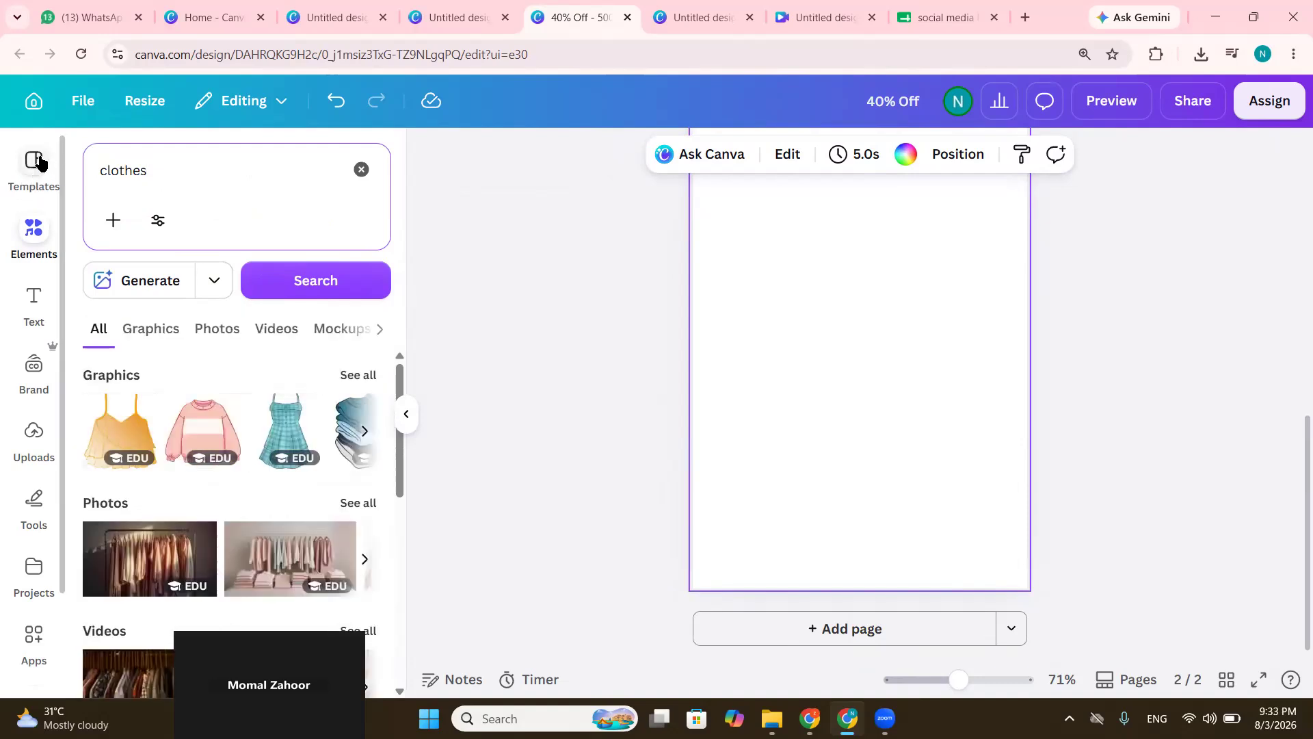
# Leave the bridal template's details and search the template library for "clothes"
pyautogui.click(35, 162)
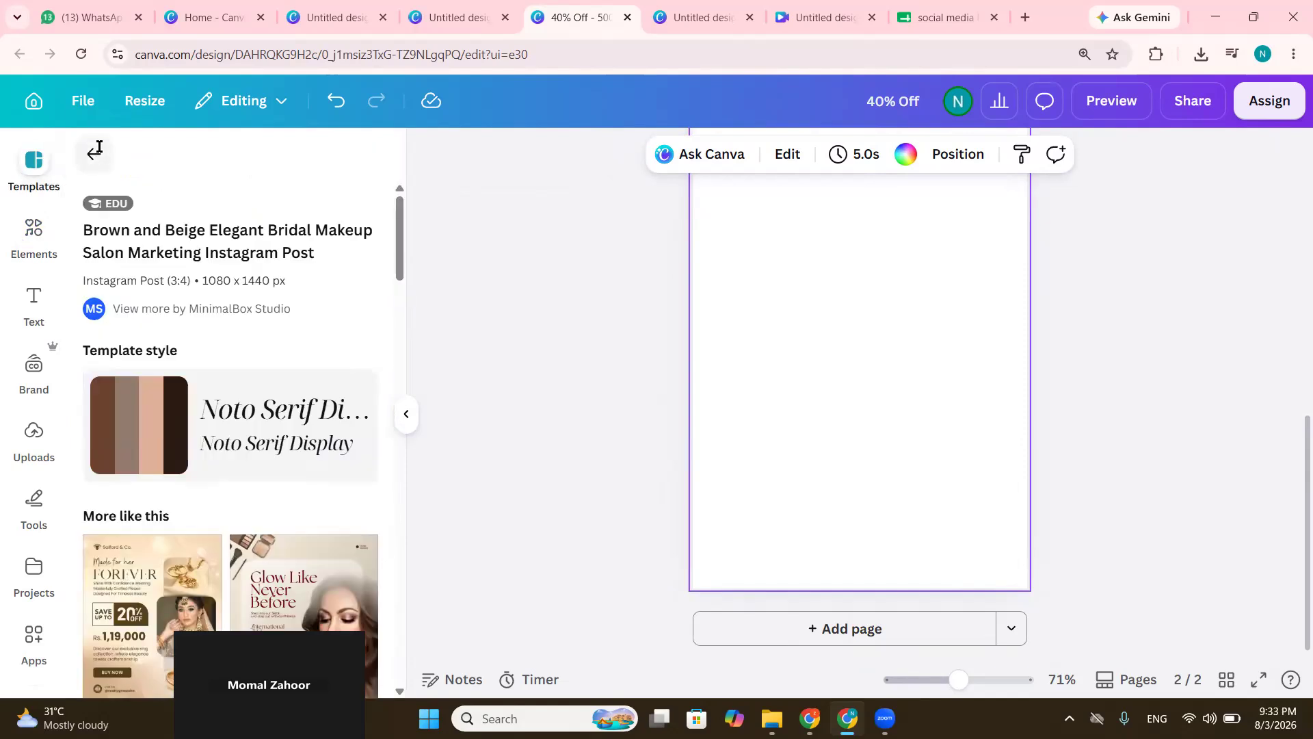
pyautogui.click(95, 153)
pyautogui.click(359, 170)
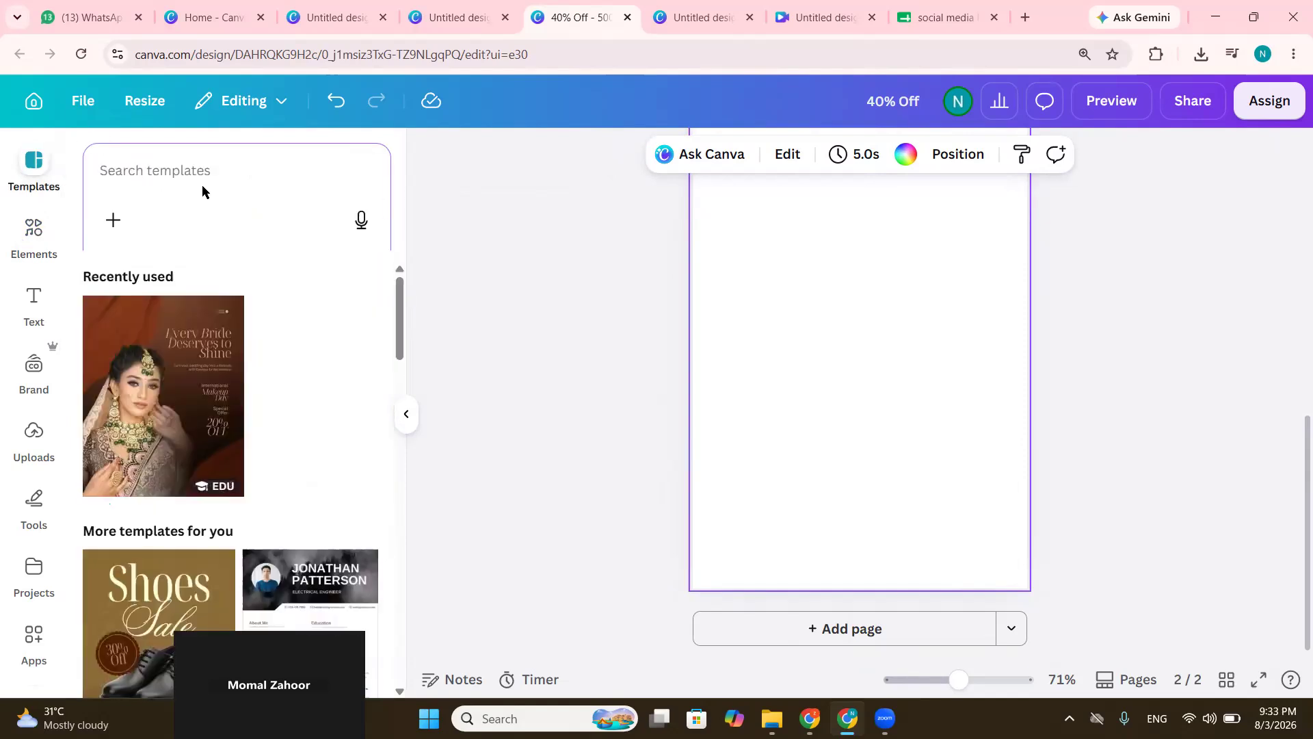
pyautogui.click(200, 171)
pyautogui.write('c')
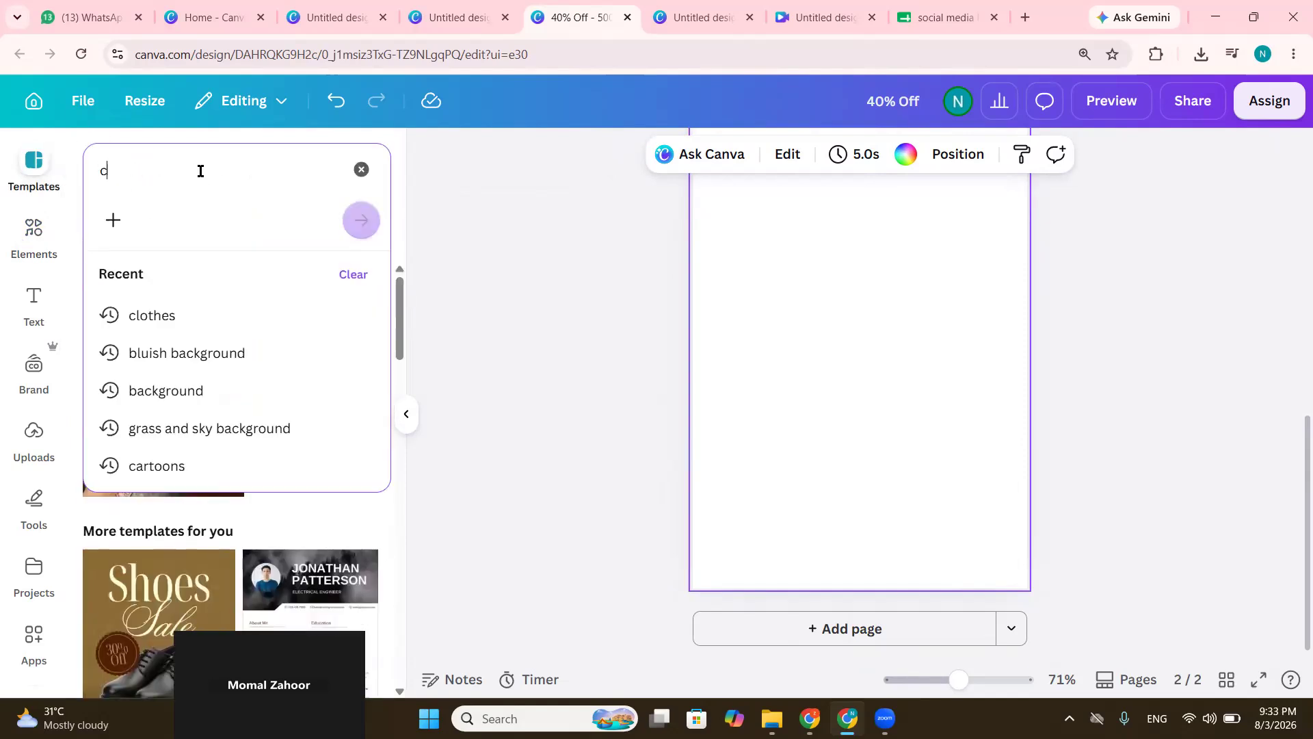
pyautogui.write('lothes')
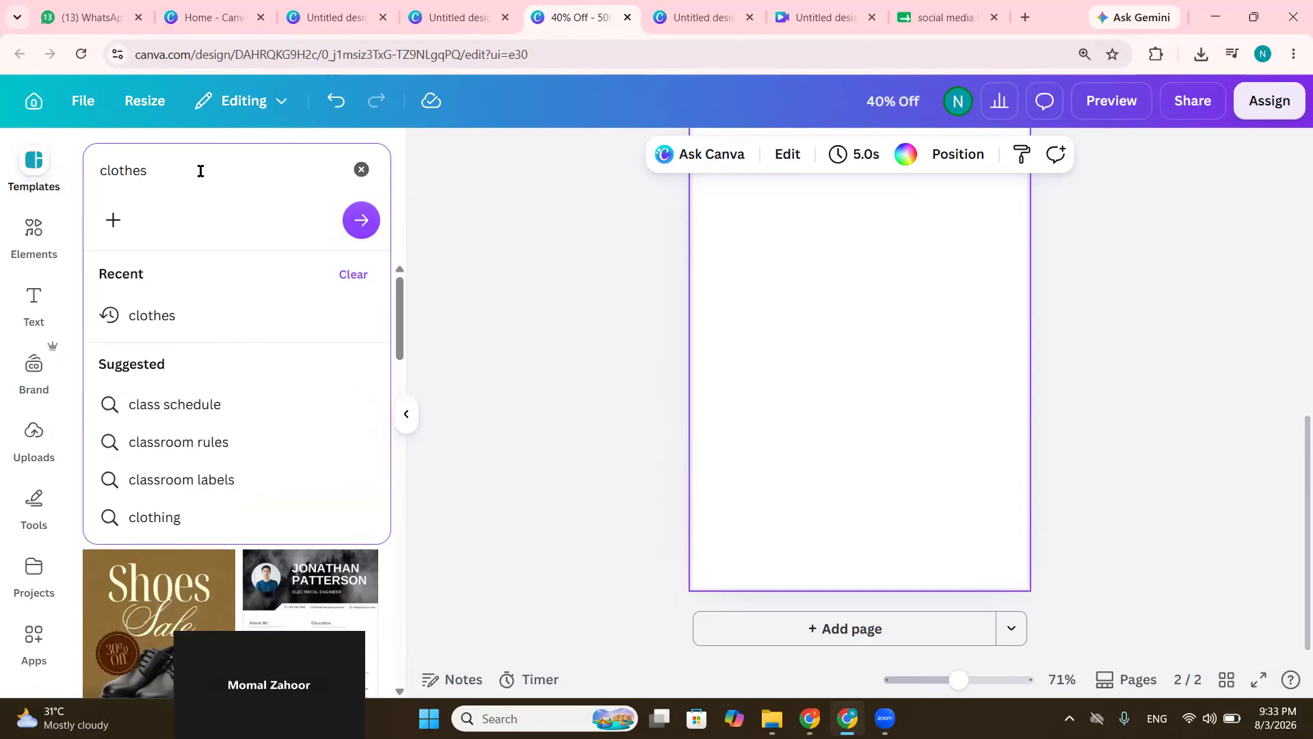
pyautogui.press('Return')
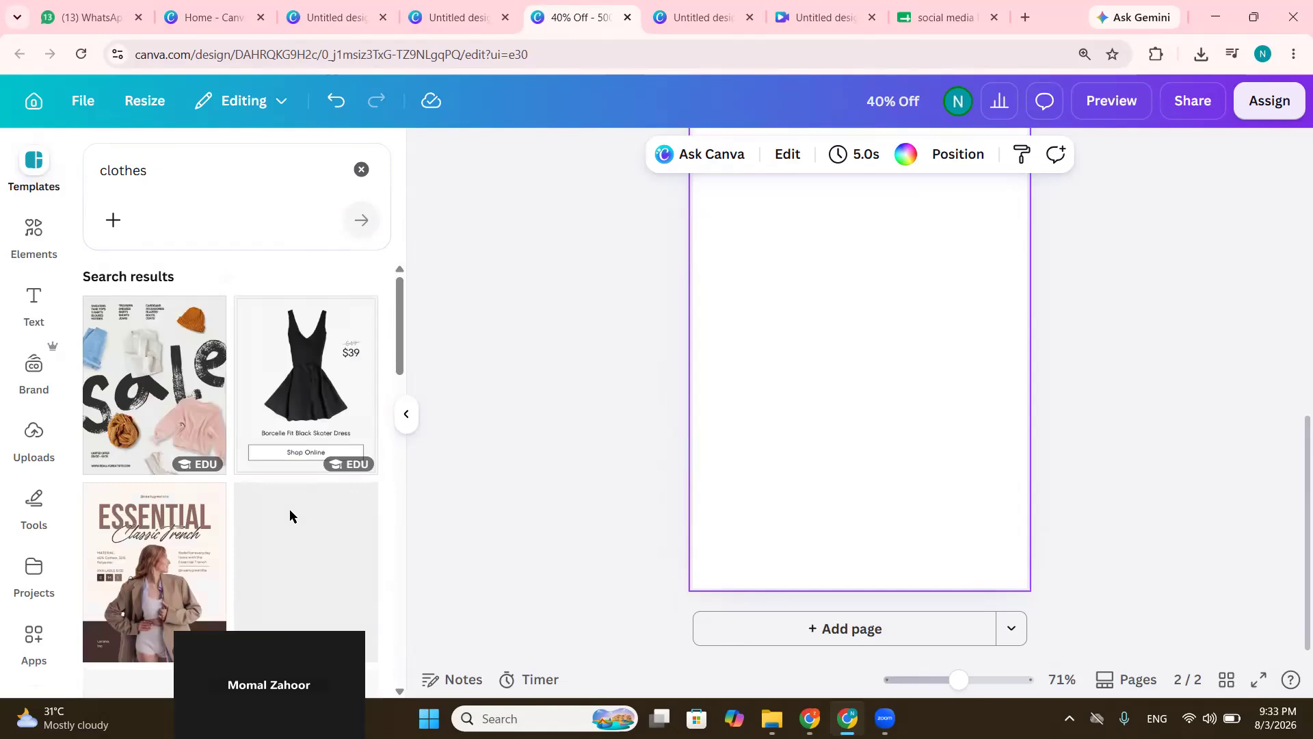
# Examine the clothes template results for designs that could fill the blank second page
pyautogui.scroll(-3, 286, 620)
pyautogui.scroll(-5, 286, 620)
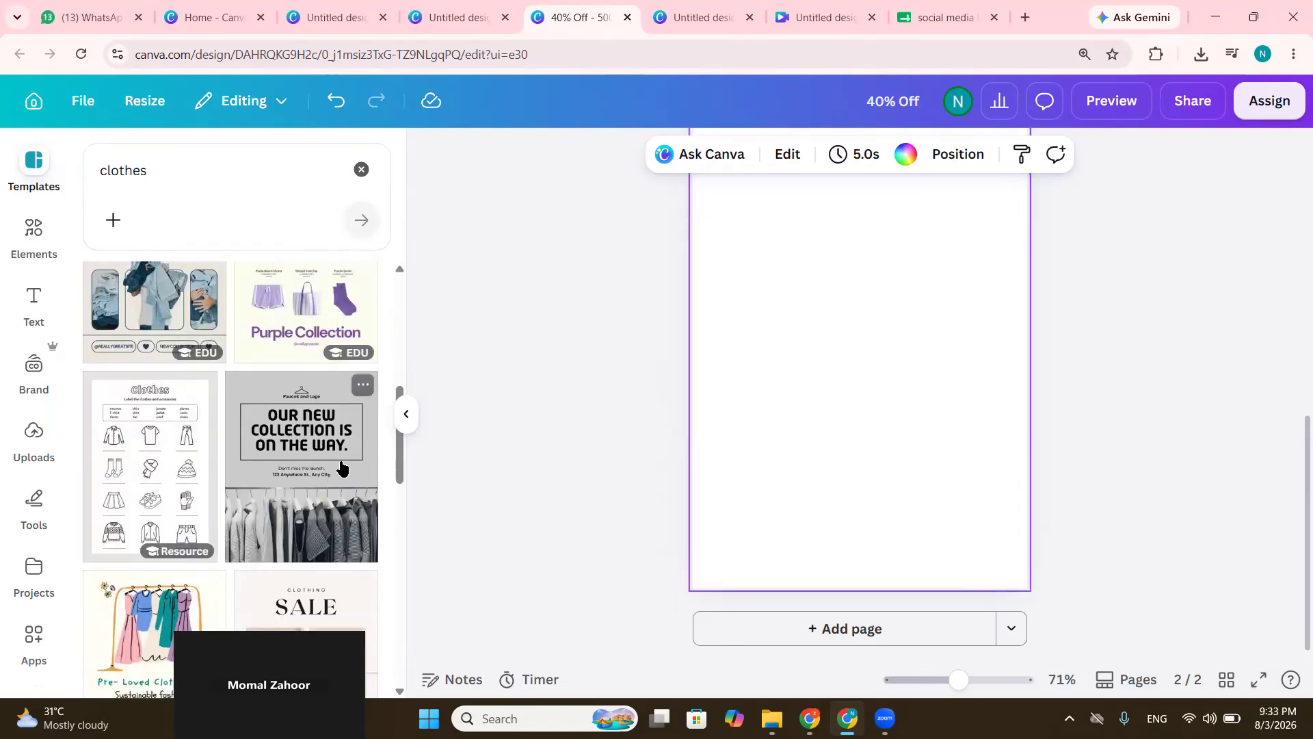
pyautogui.scroll(8, 341, 467)
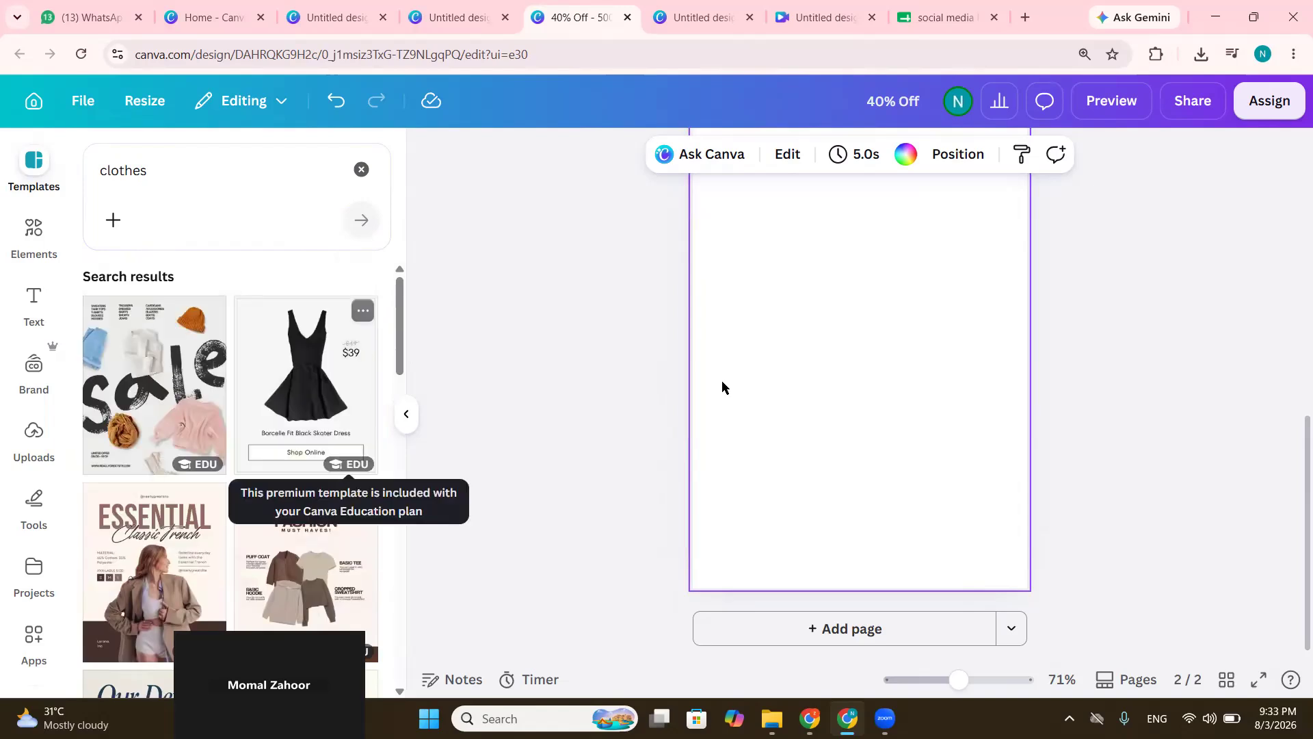
pyautogui.scroll(1, 724, 379)
pyautogui.scroll(1, 724, 379)
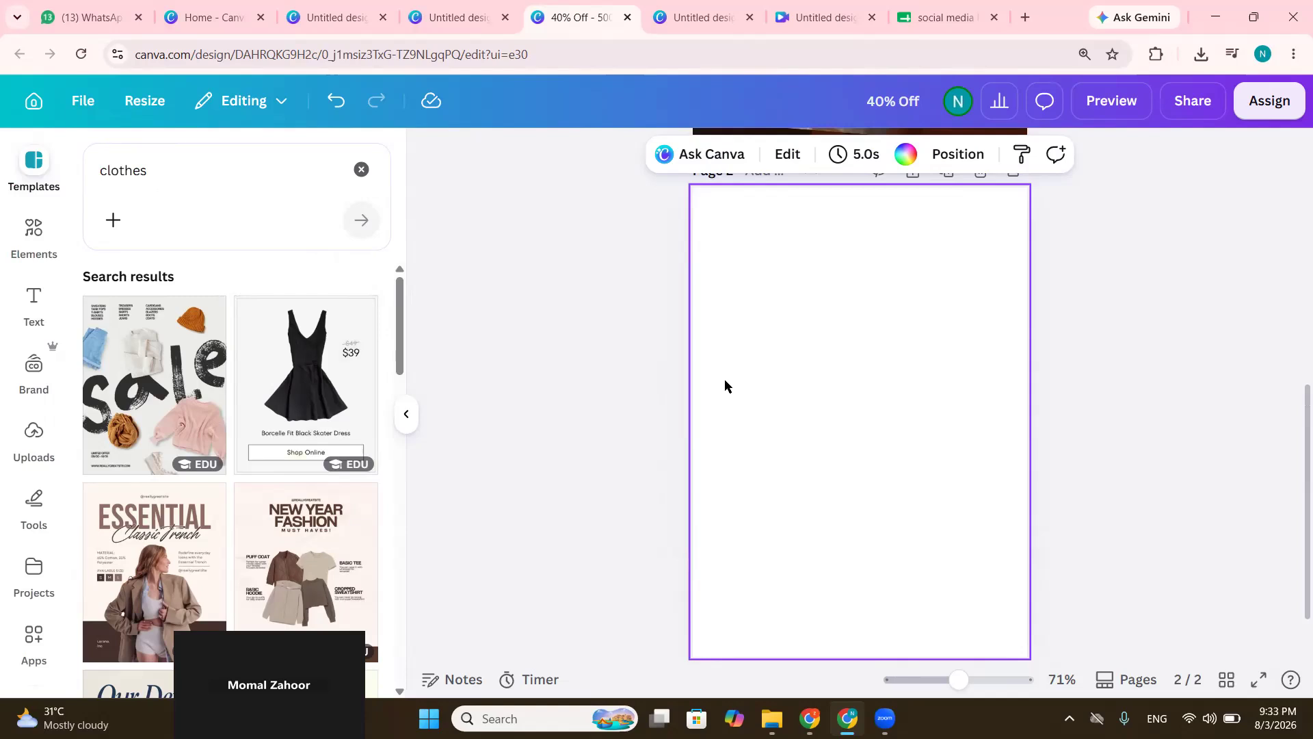
pyautogui.scroll(-4, 227, 465)
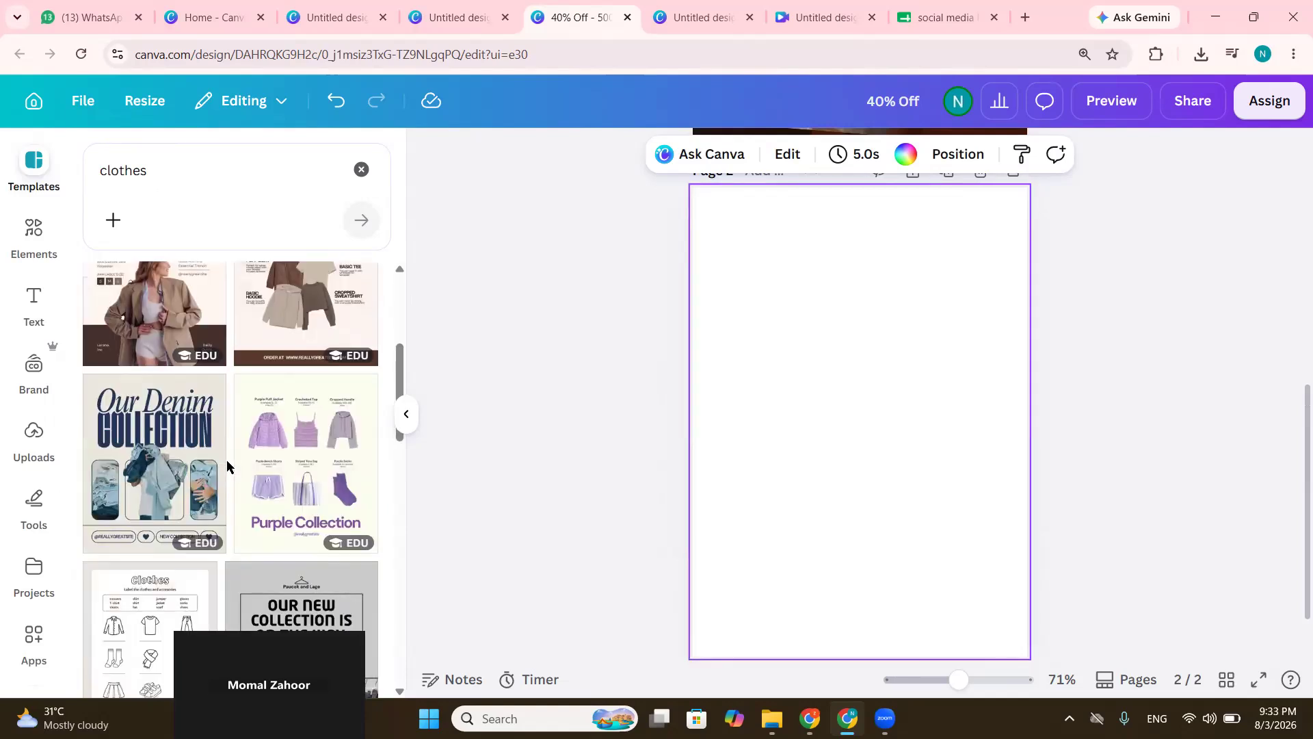
pyautogui.scroll(-7, 227, 465)
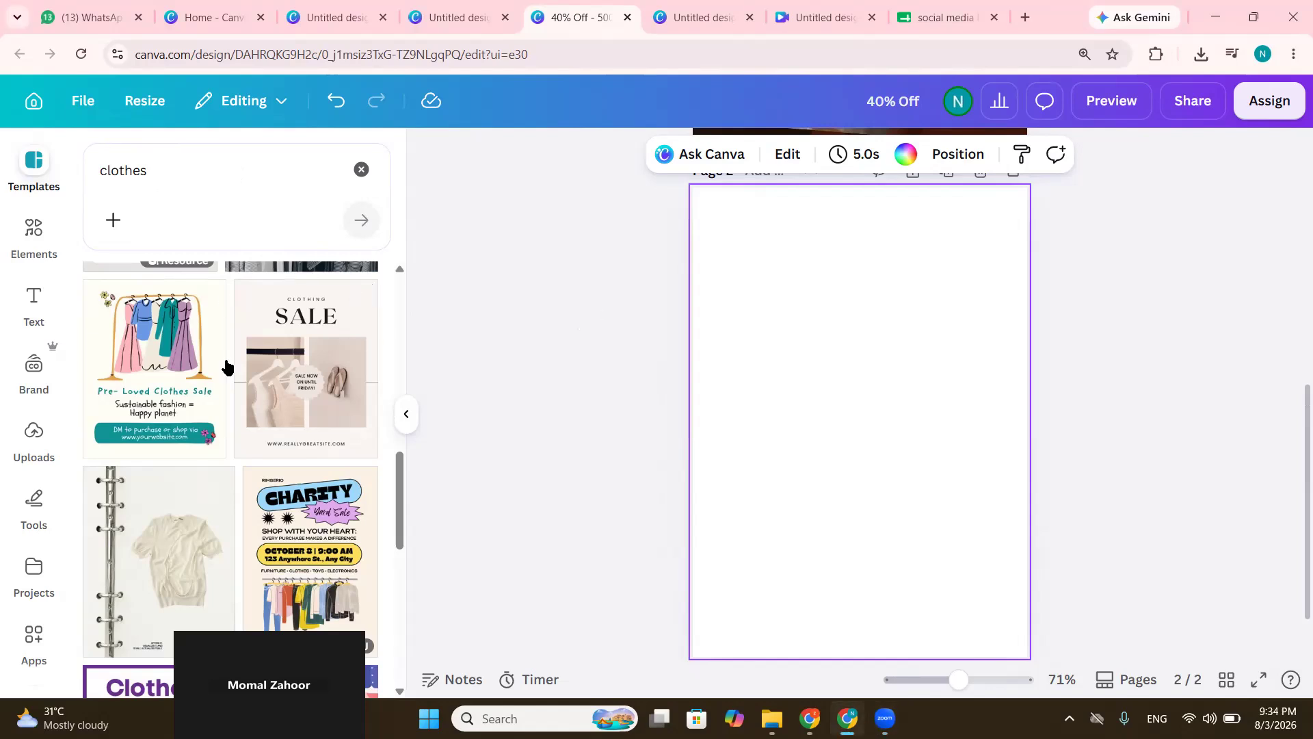
pyautogui.scroll(3, 226, 364)
pyautogui.scroll(6, 225, 360)
pyautogui.scroll(-1, 225, 360)
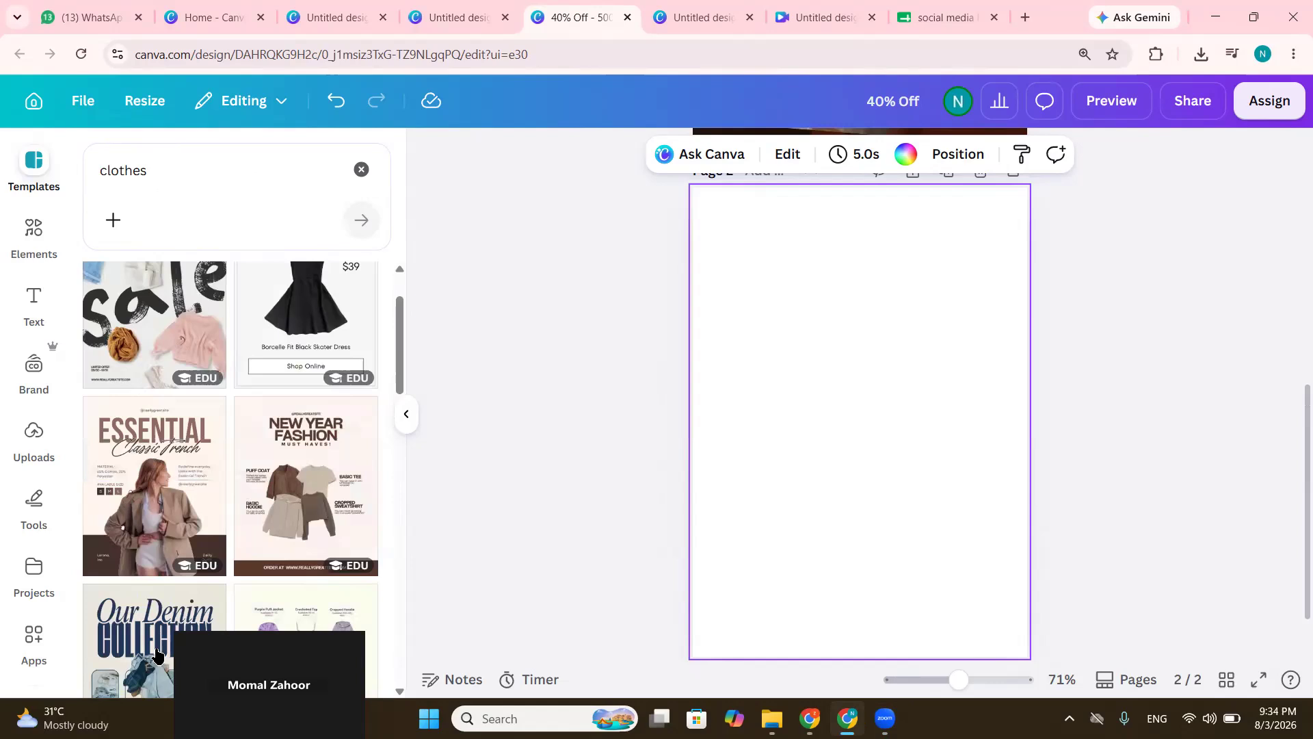
pyautogui.scroll(-1, 272, 346)
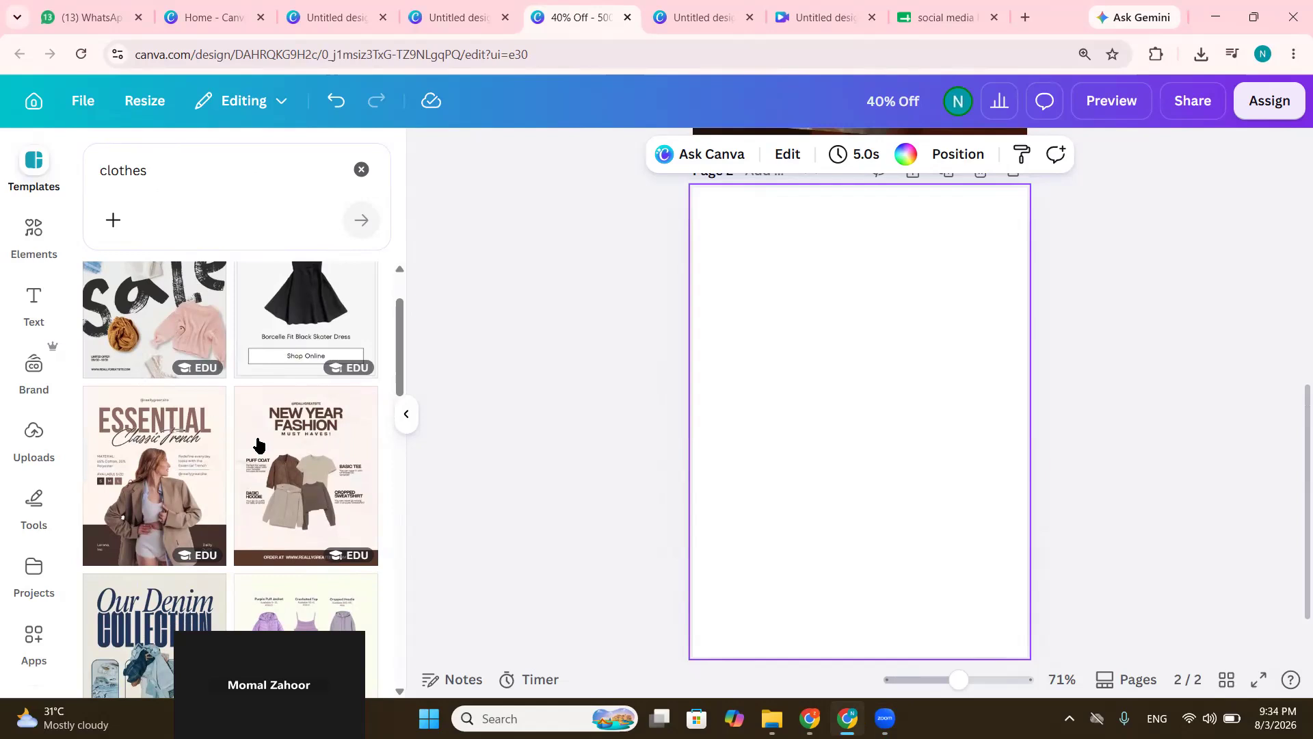
# Return to the bridal poster page, deselect it, and replace the "clothes" template query with a search for "mehandi"
pyautogui.scroll(6, 540, 469)
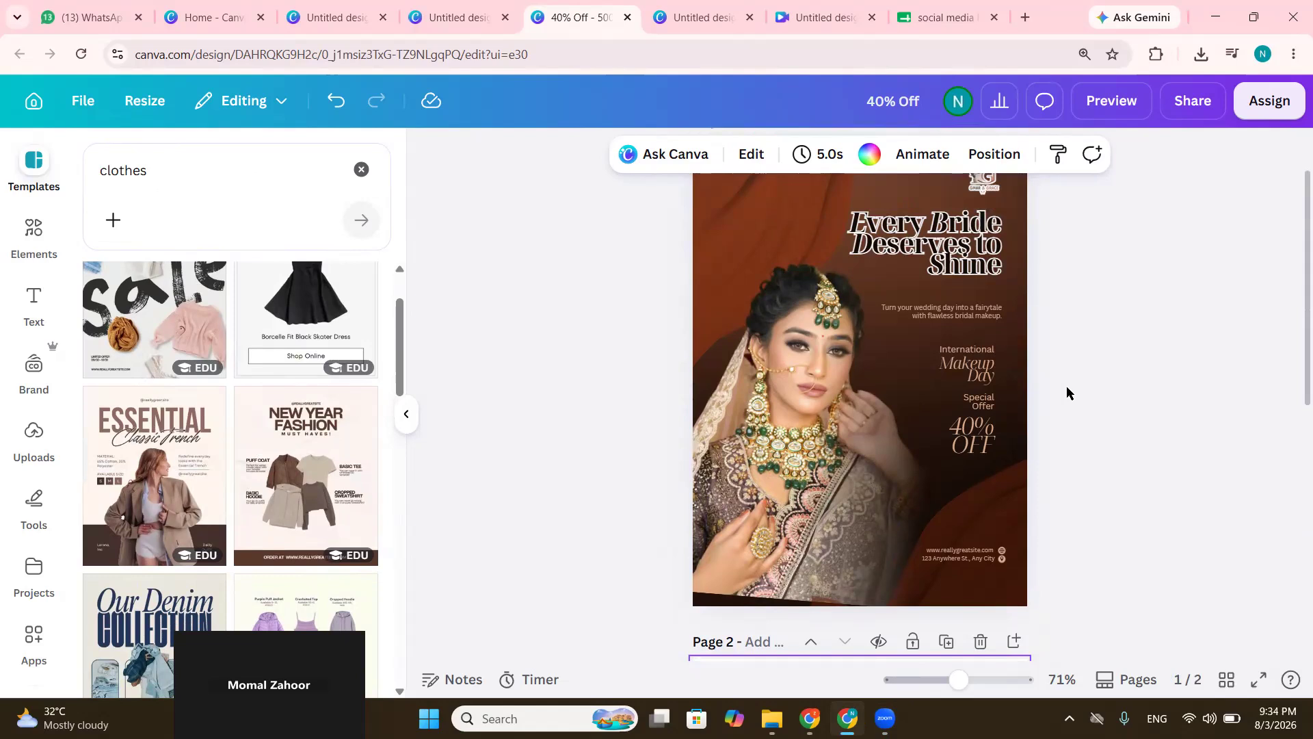
pyautogui.scroll(1, 1067, 393)
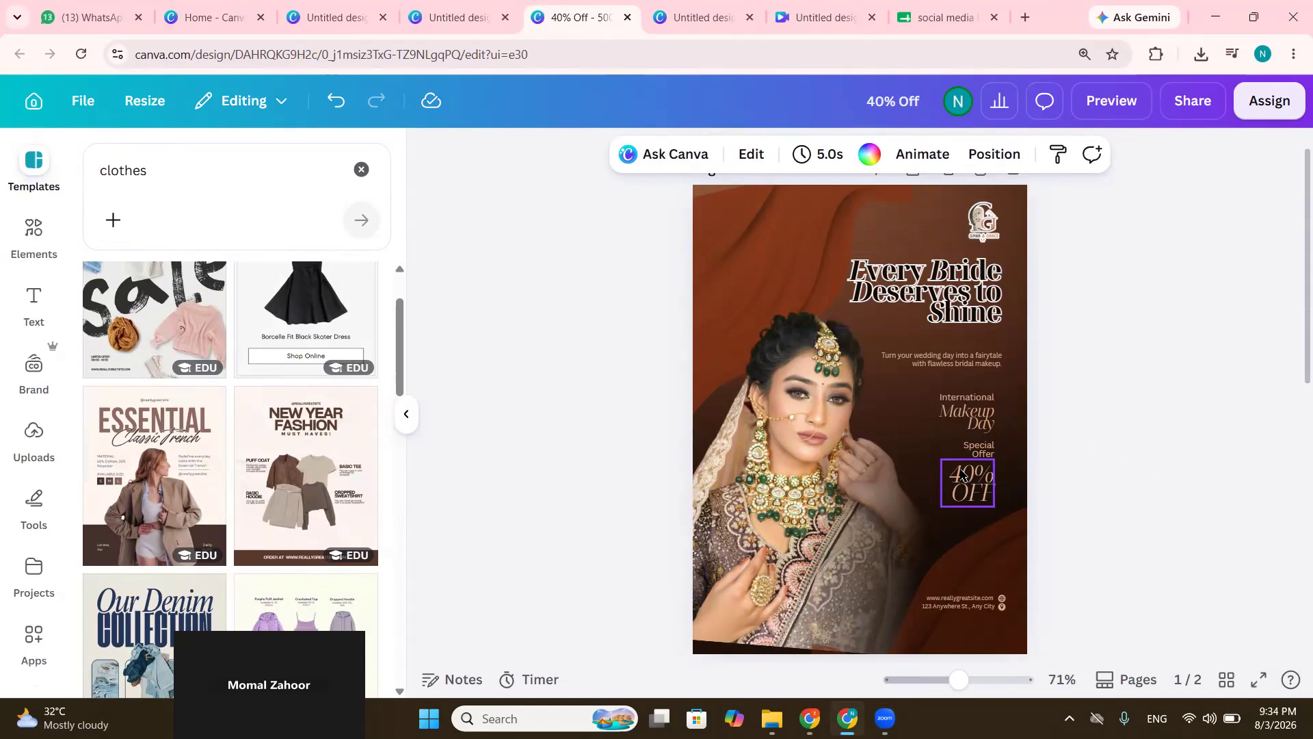
pyautogui.click(1159, 487)
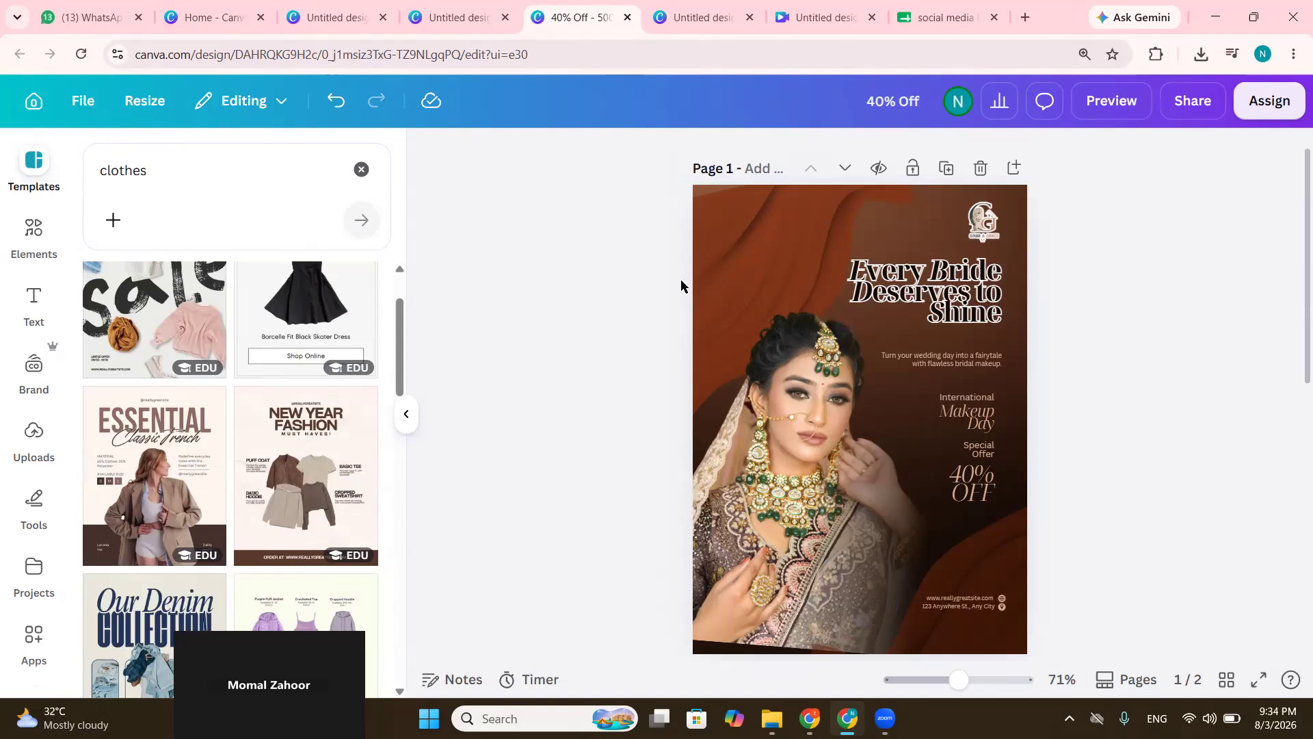
pyautogui.click(359, 170)
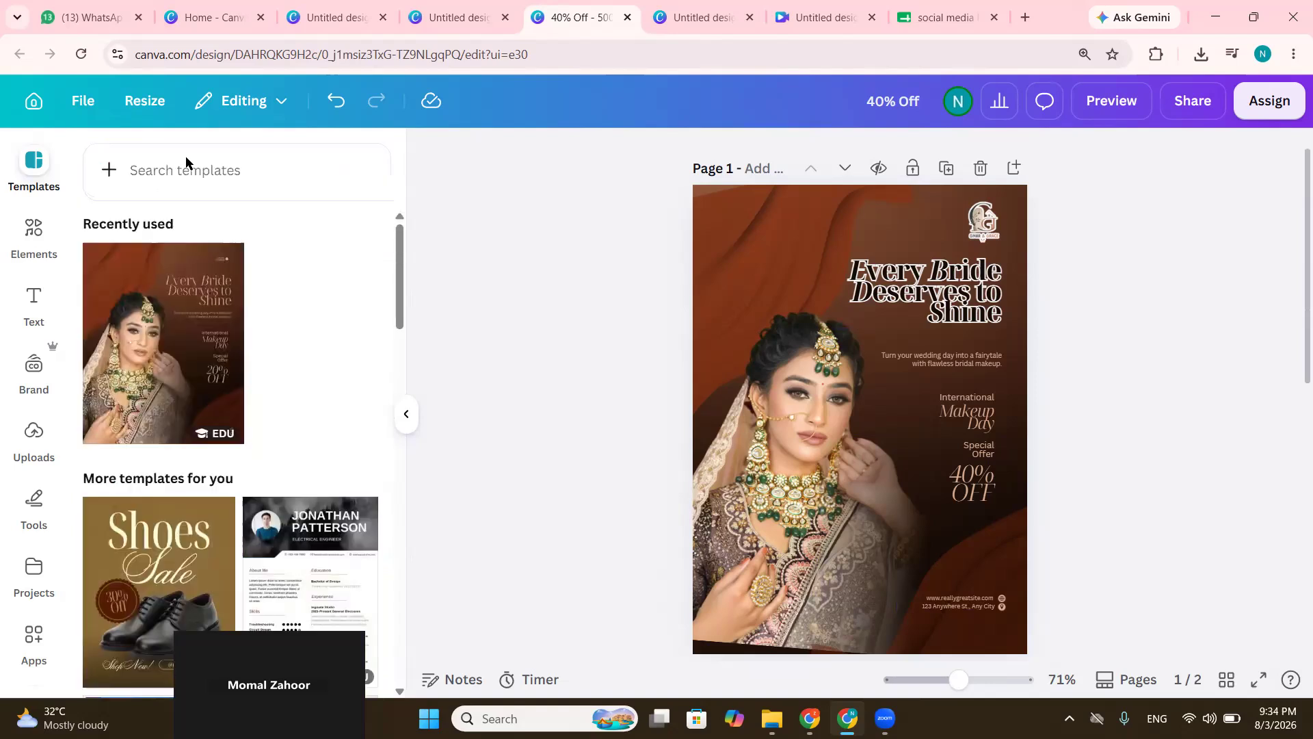
pyautogui.click(192, 164)
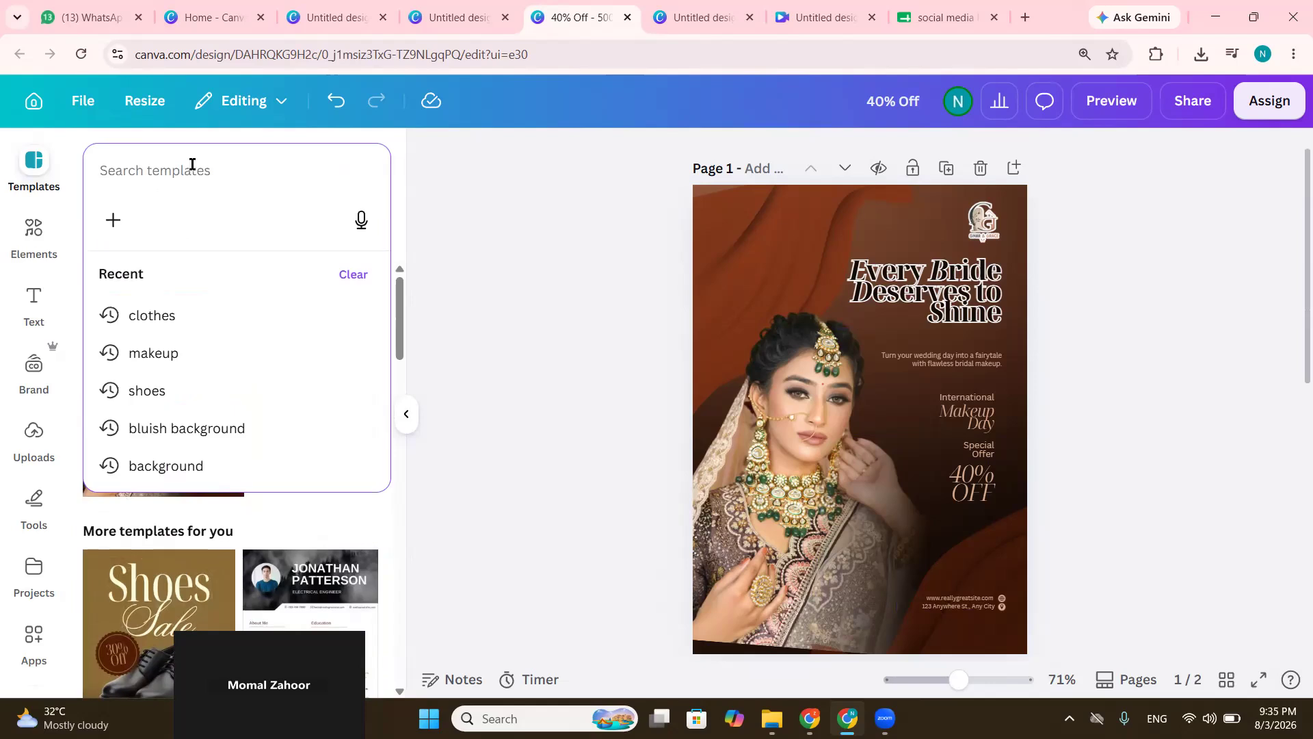
pyautogui.write('meha')
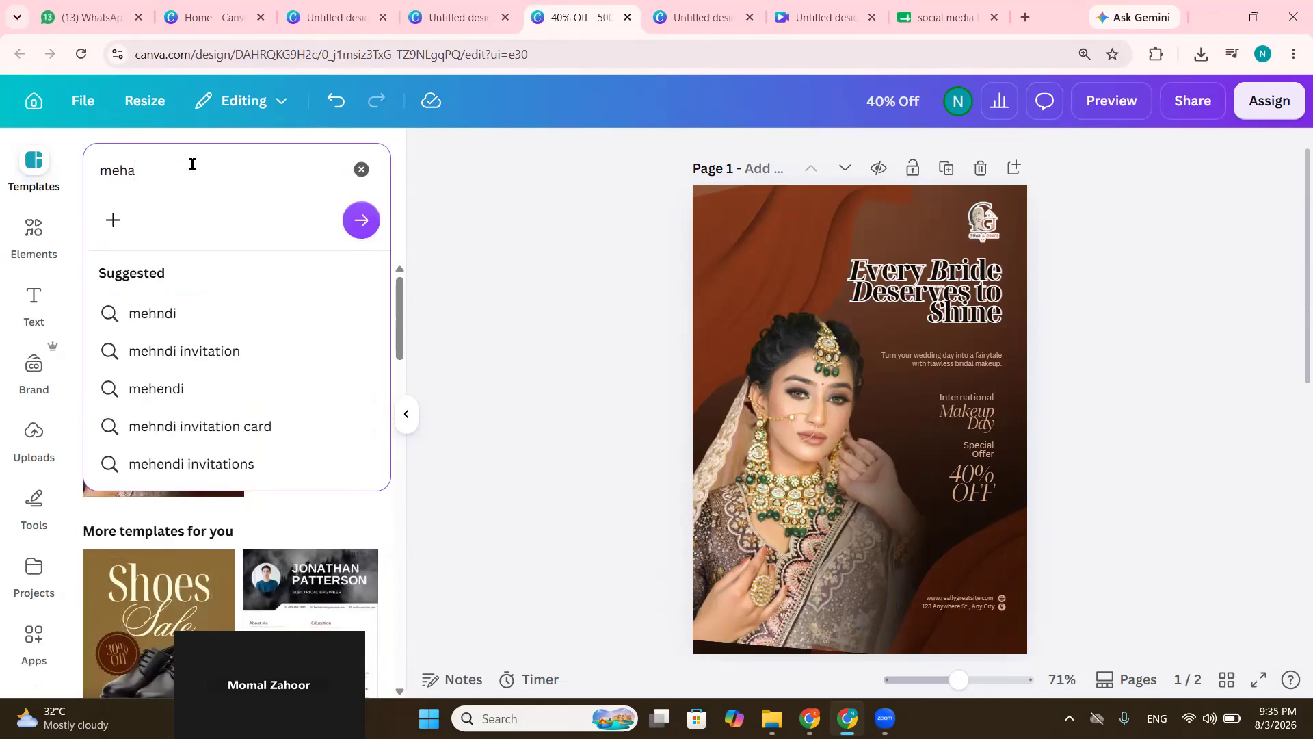
pyautogui.write('ndi')
pyautogui.press('Return')
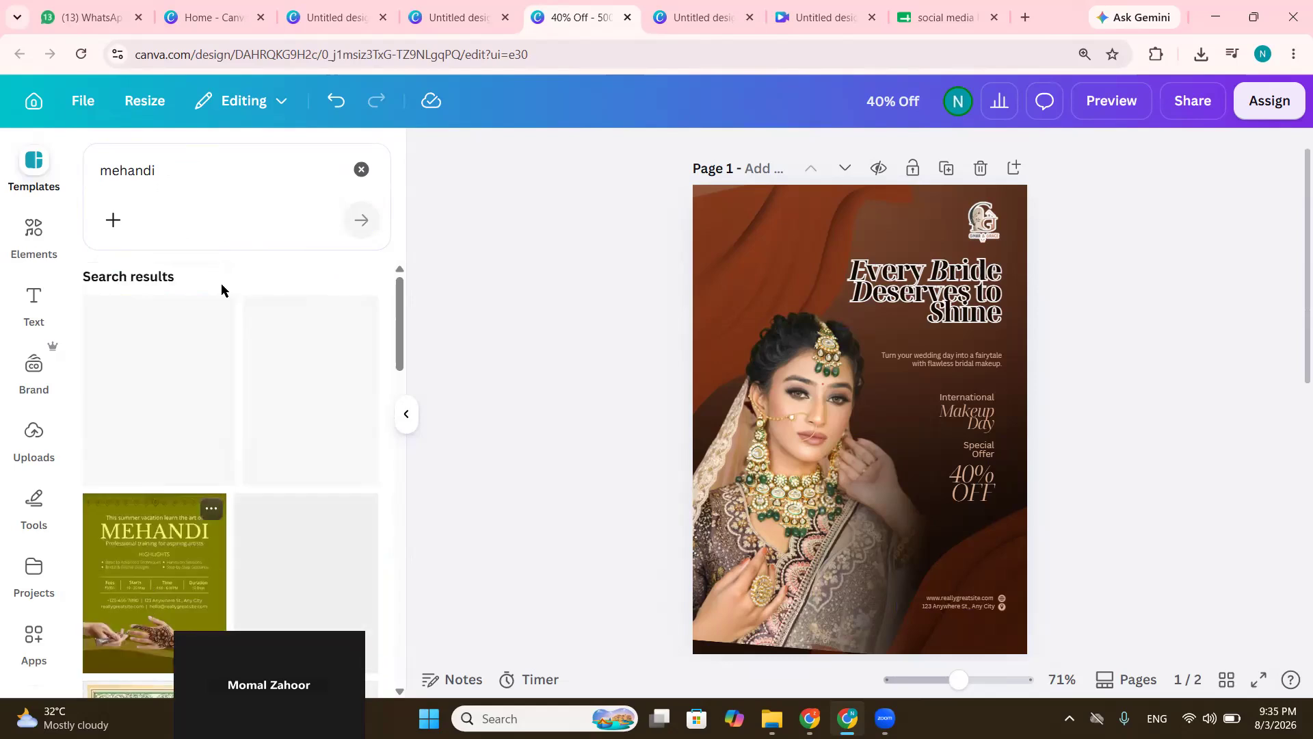
# Apply the green Mehandi class template to the blank second page and the Bridal Henna template to a new third page
pyautogui.scroll(-10, 914, 540)
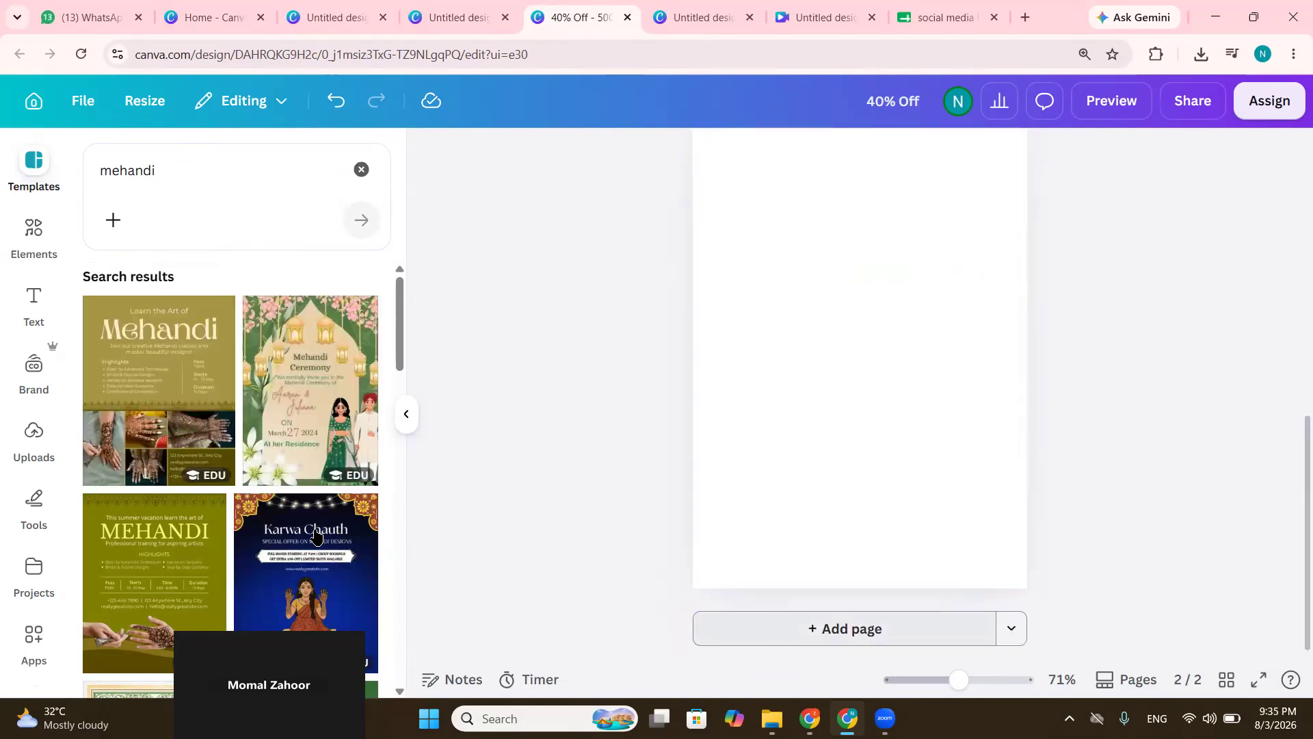
pyautogui.click(197, 590)
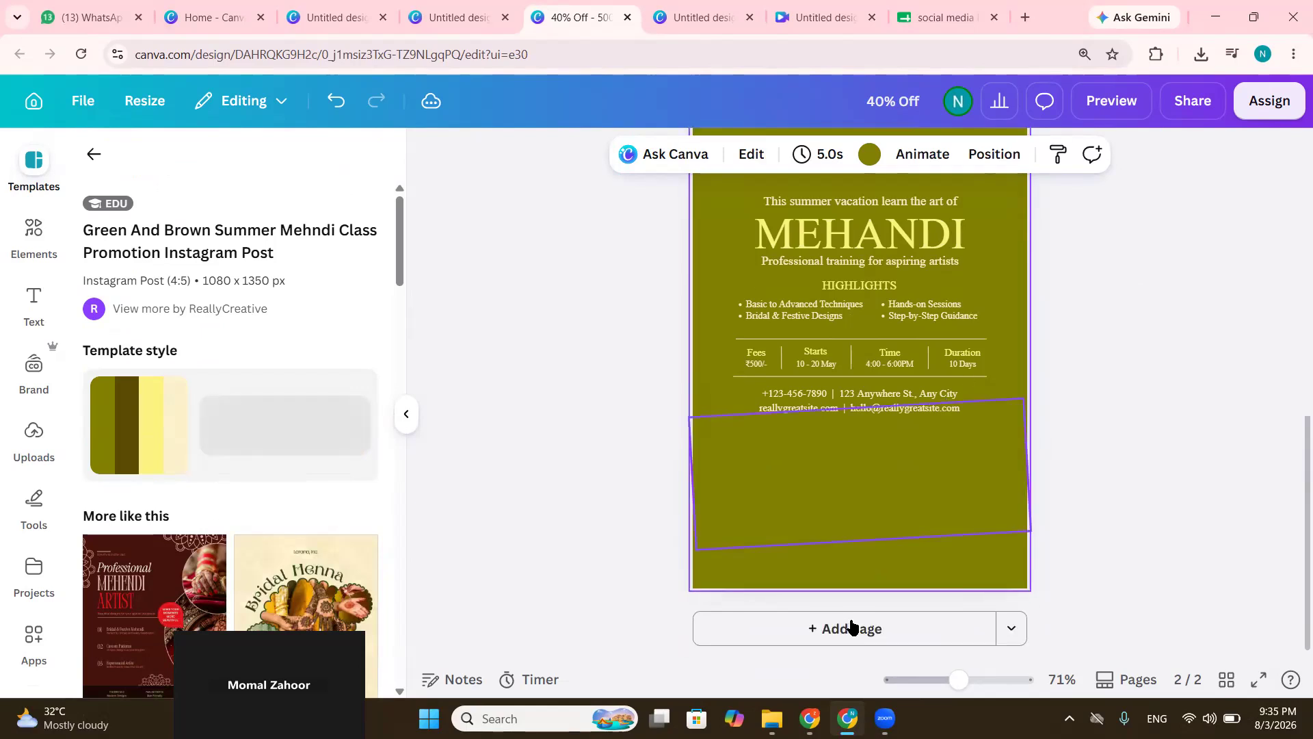
pyautogui.click(306, 589)
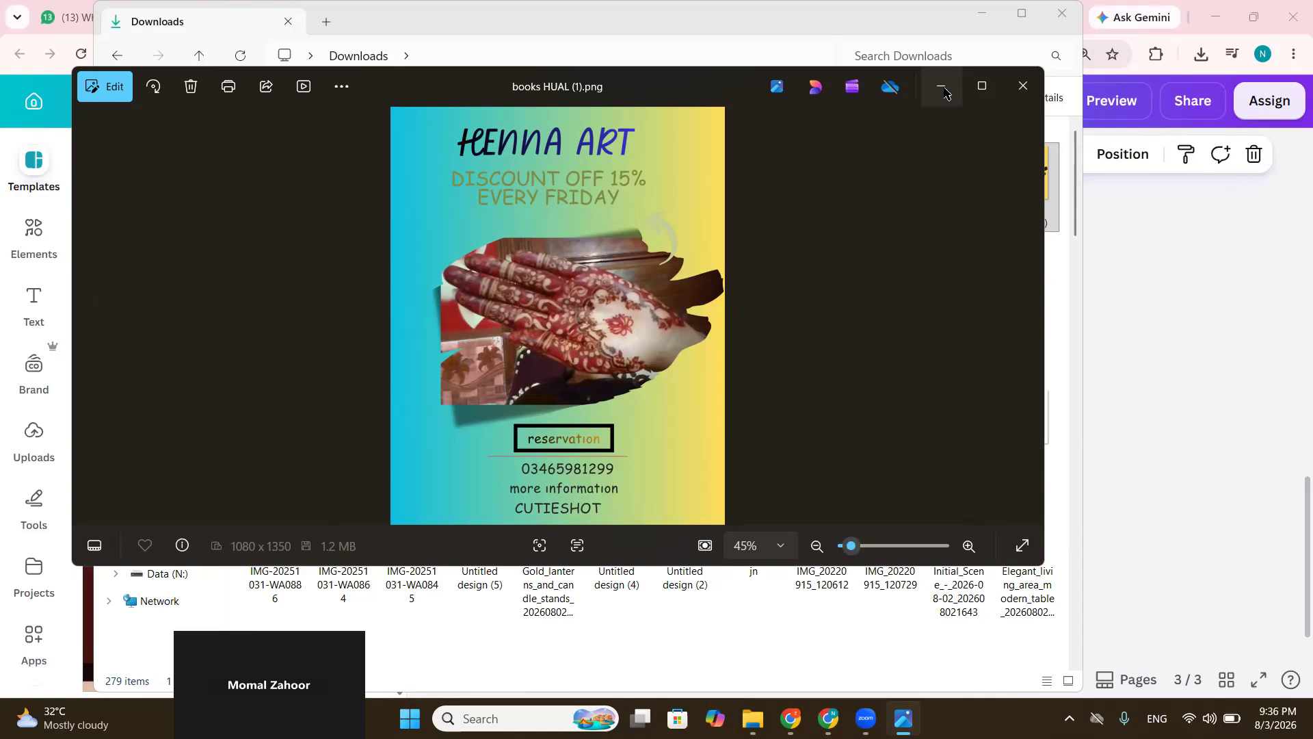
# Minimize the henna art image preview, switch back from the Downloads folder to Canva, and review the Bridal Henna page
pyautogui.click(943, 87)
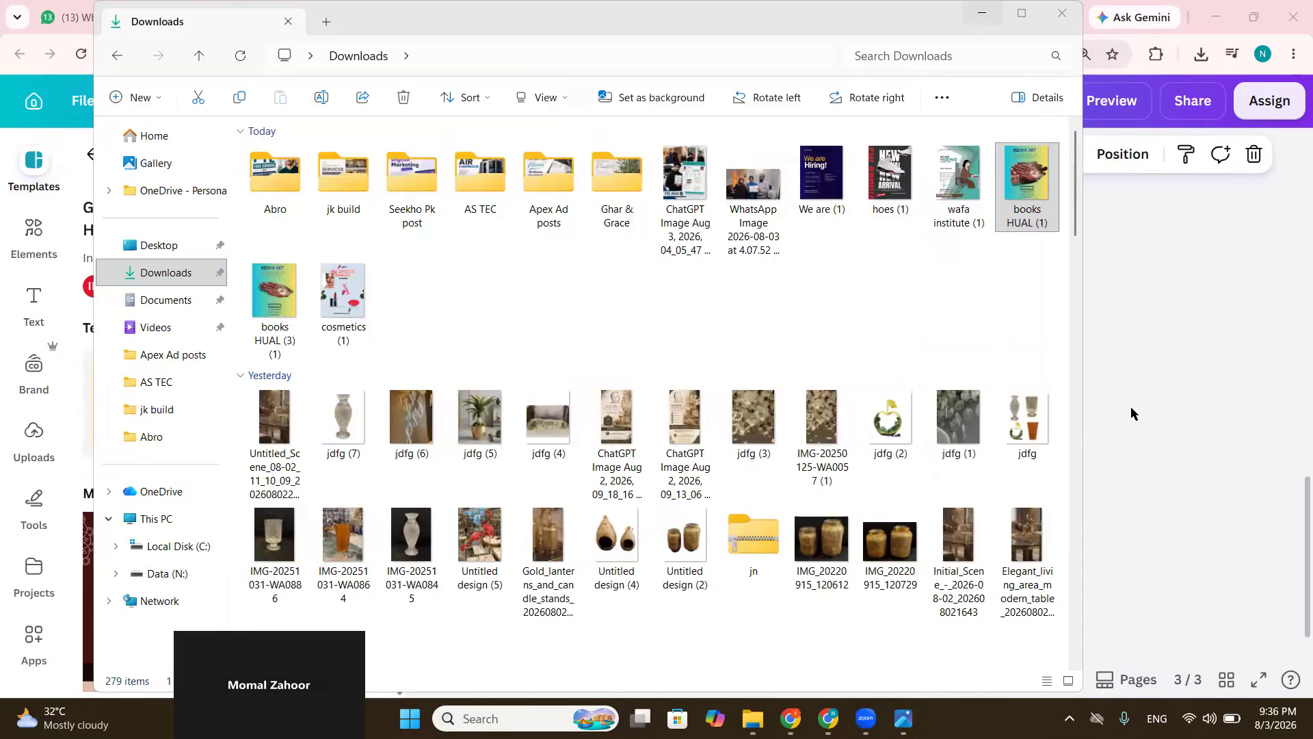
pyautogui.click(1131, 413)
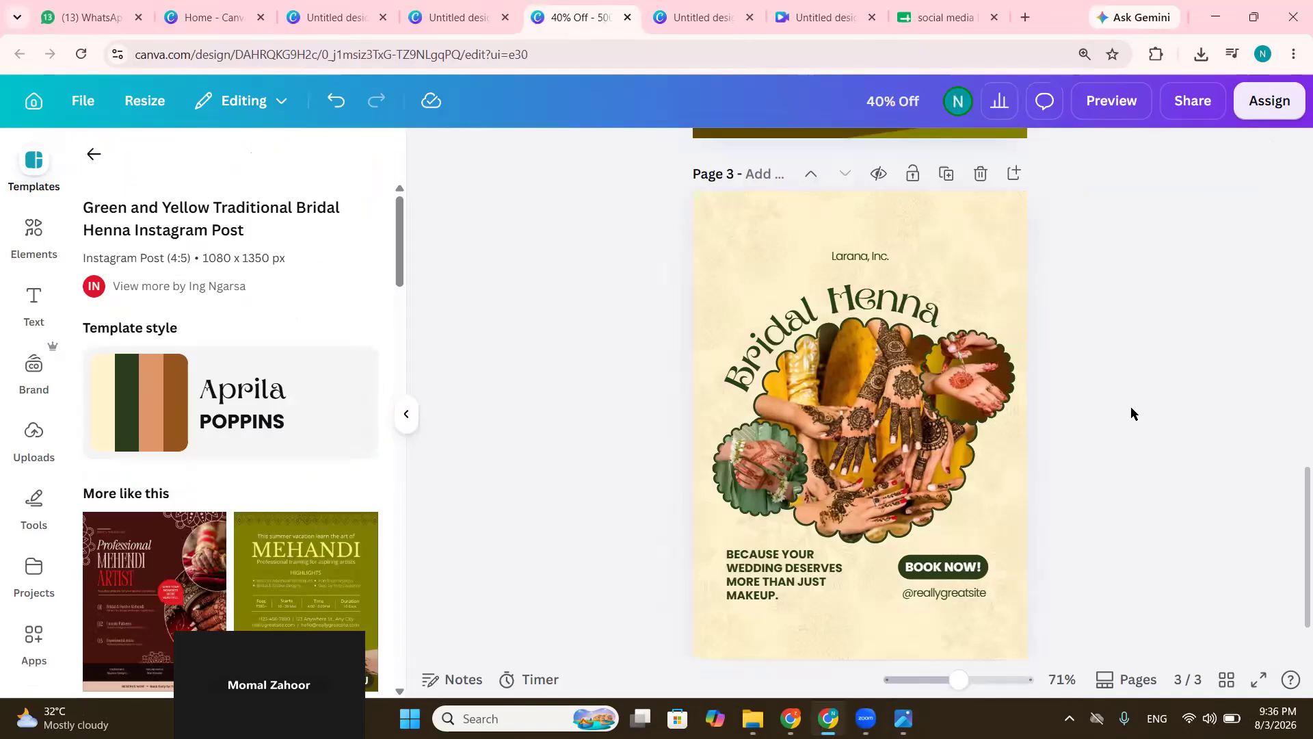
pyautogui.scroll(-1, 1122, 404)
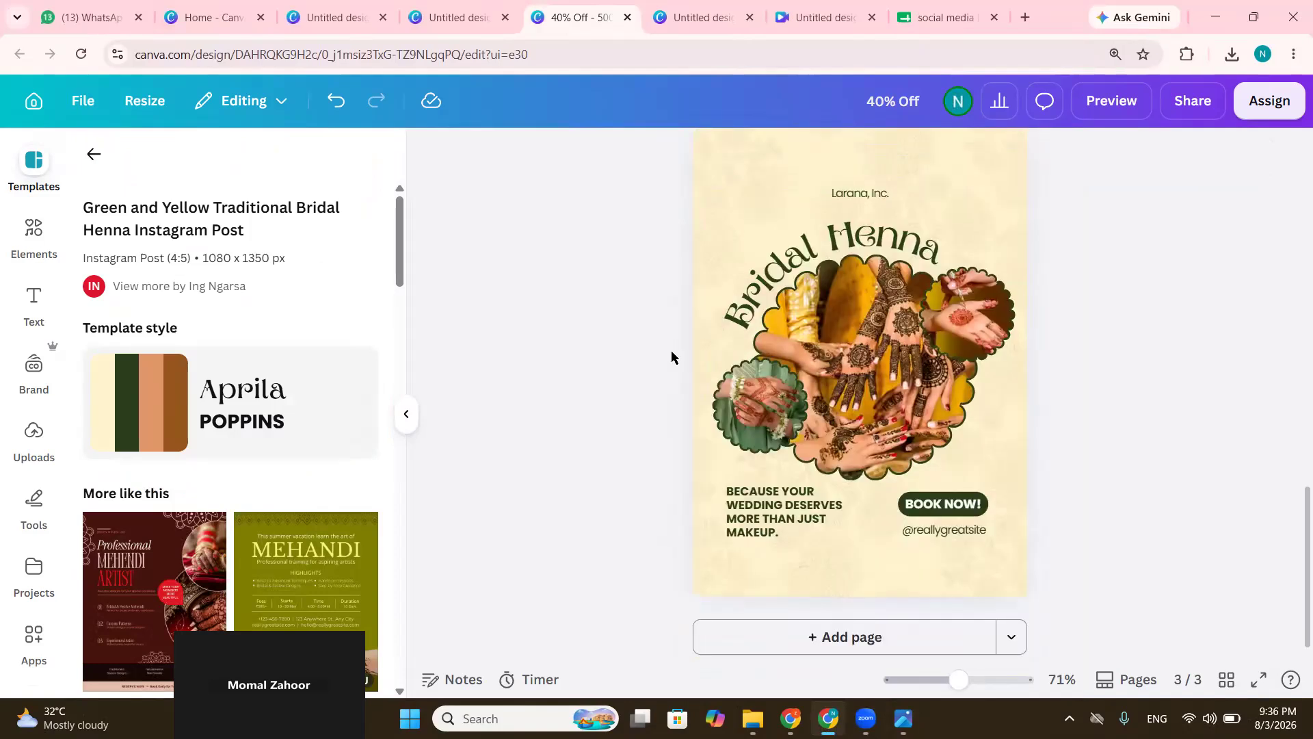
pyautogui.scroll(1, 615, 285)
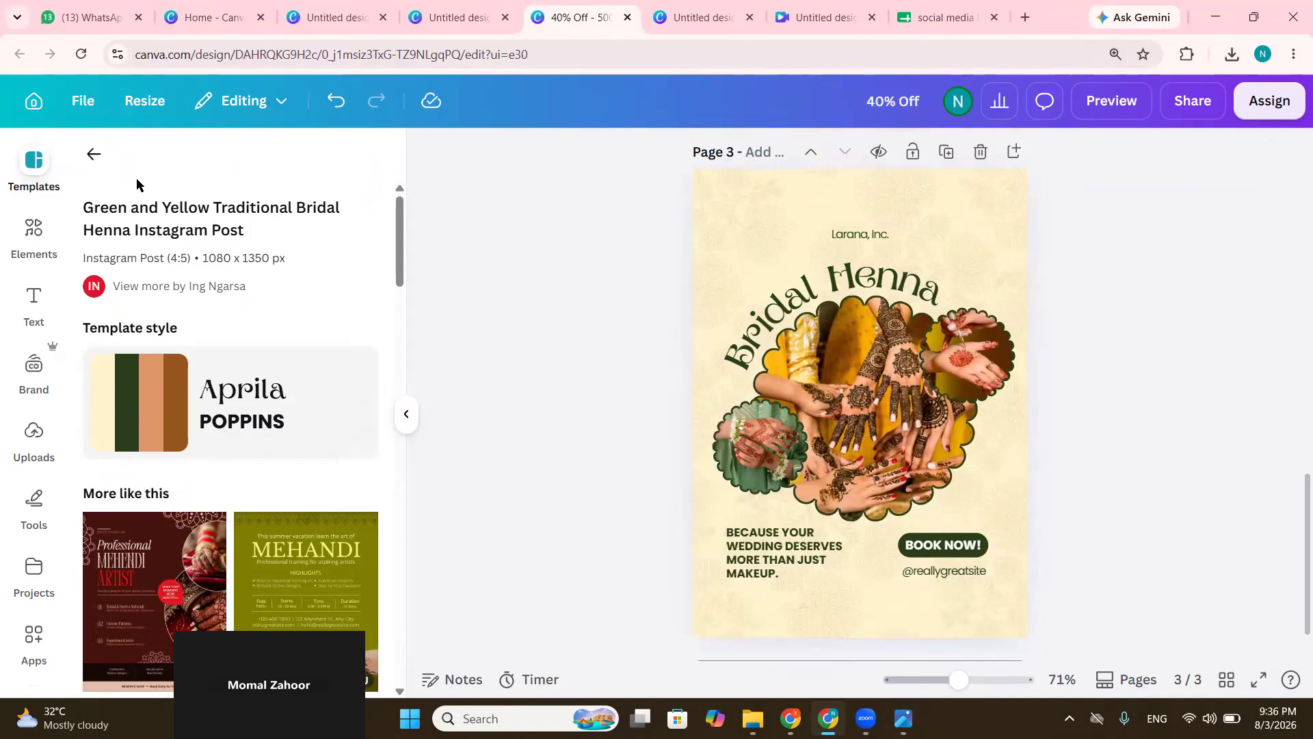